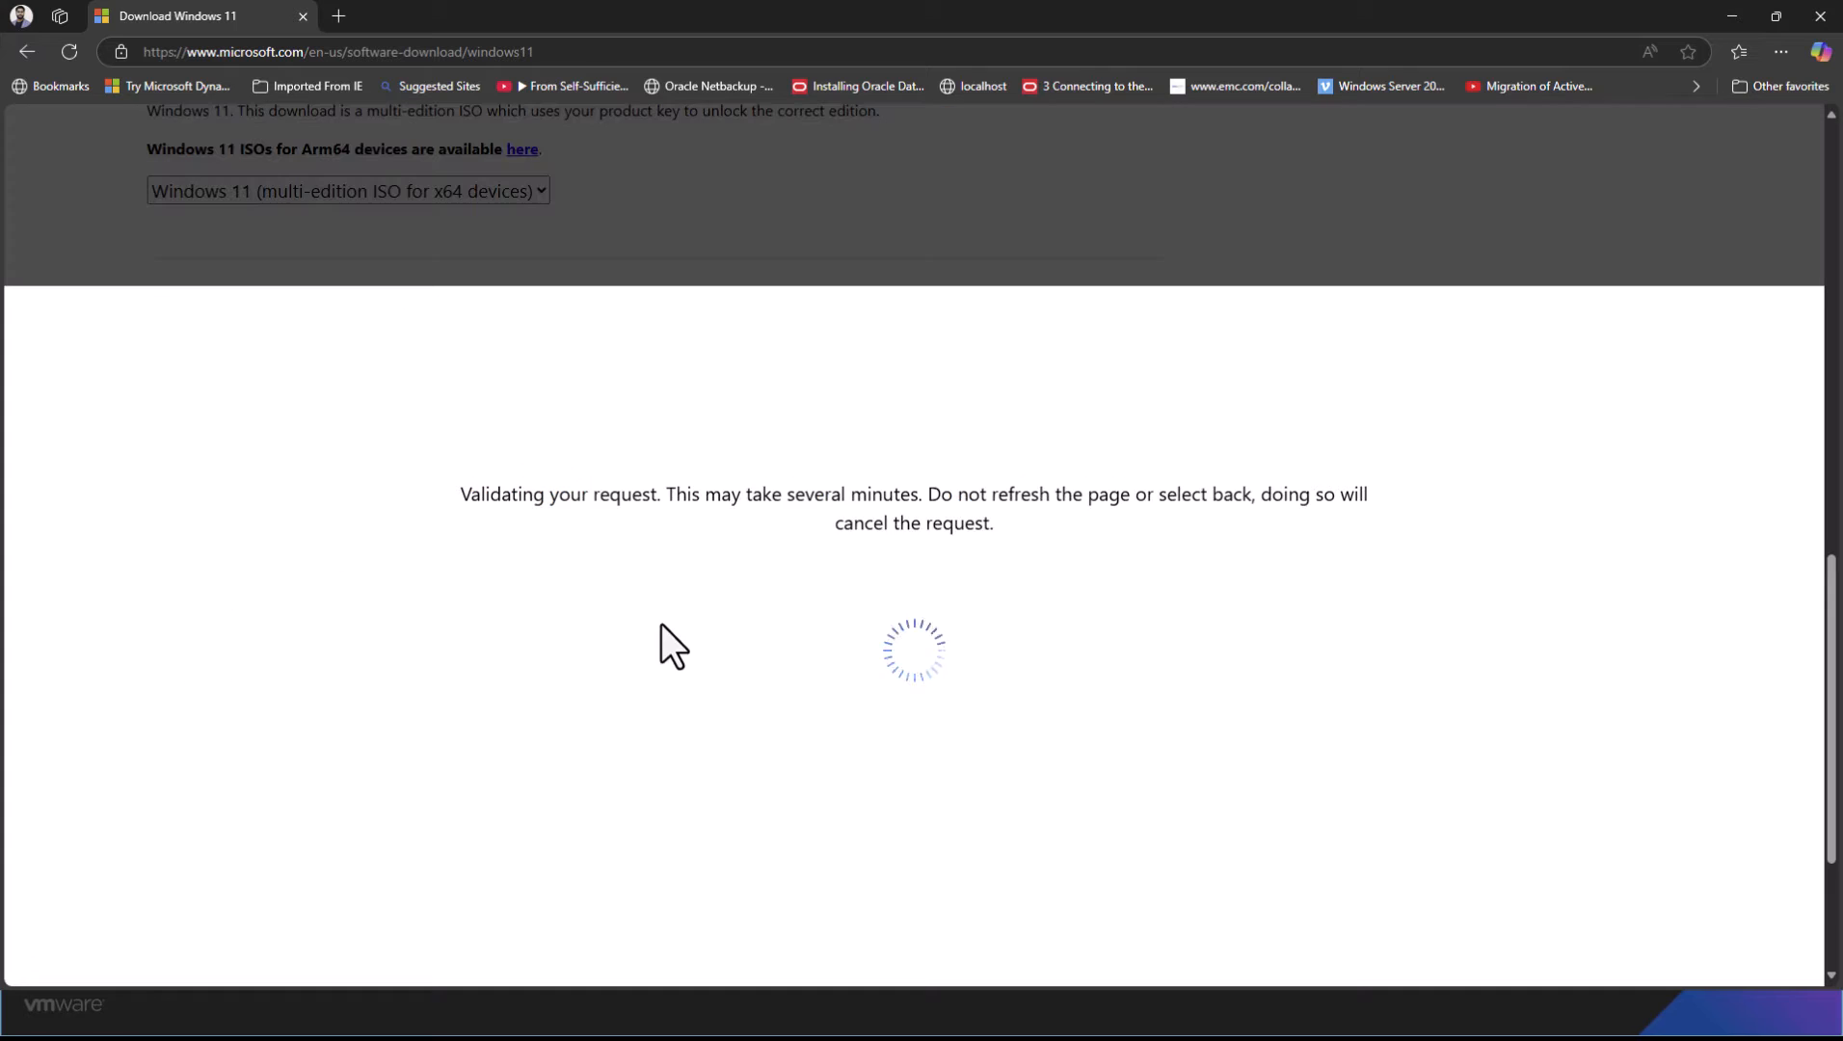
Scroll up the Windows 11 download page to the multi-edition ISO for x64 devices
{"action": "scroll", "coordinate": [661, 623], "scroll_direction": "up", "scroll_amount": 2}
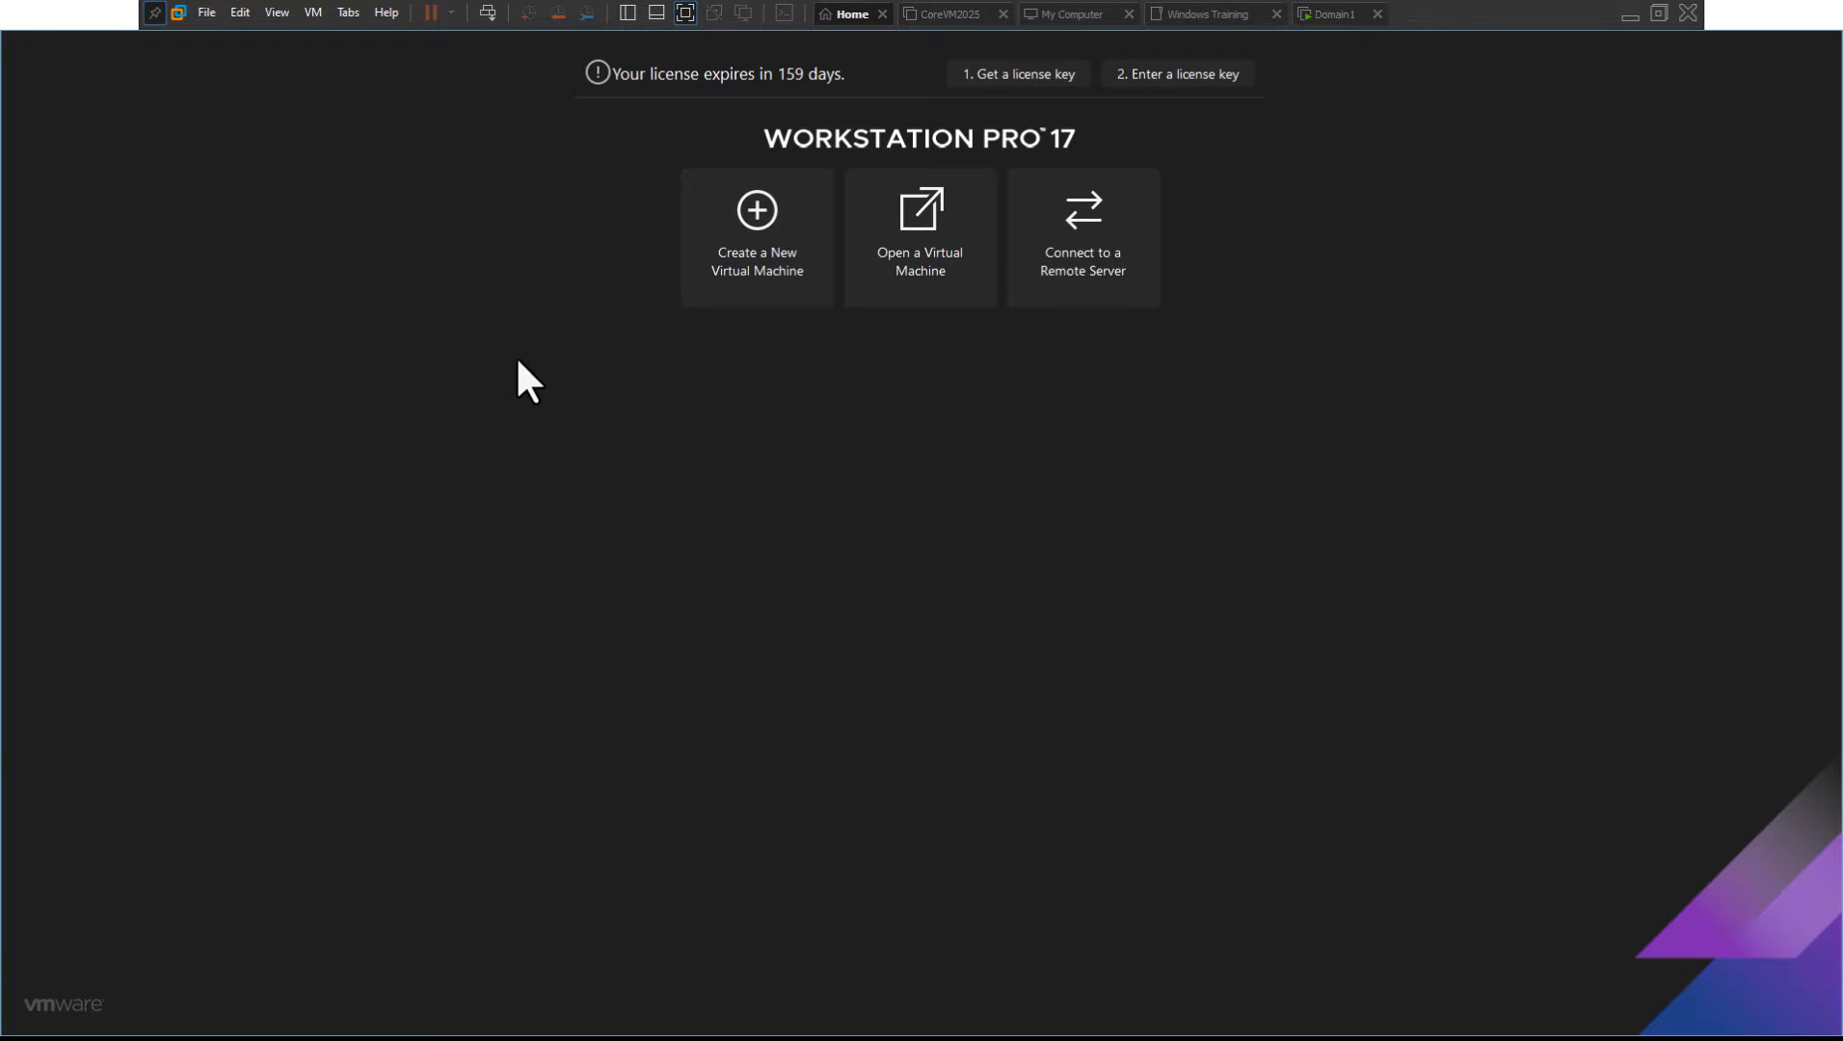
Start a custom new VM with 17.5.x compatibility, OS installed later, guest Windows 11 x64
{"action": "left_click", "coordinate": [739, 279]}
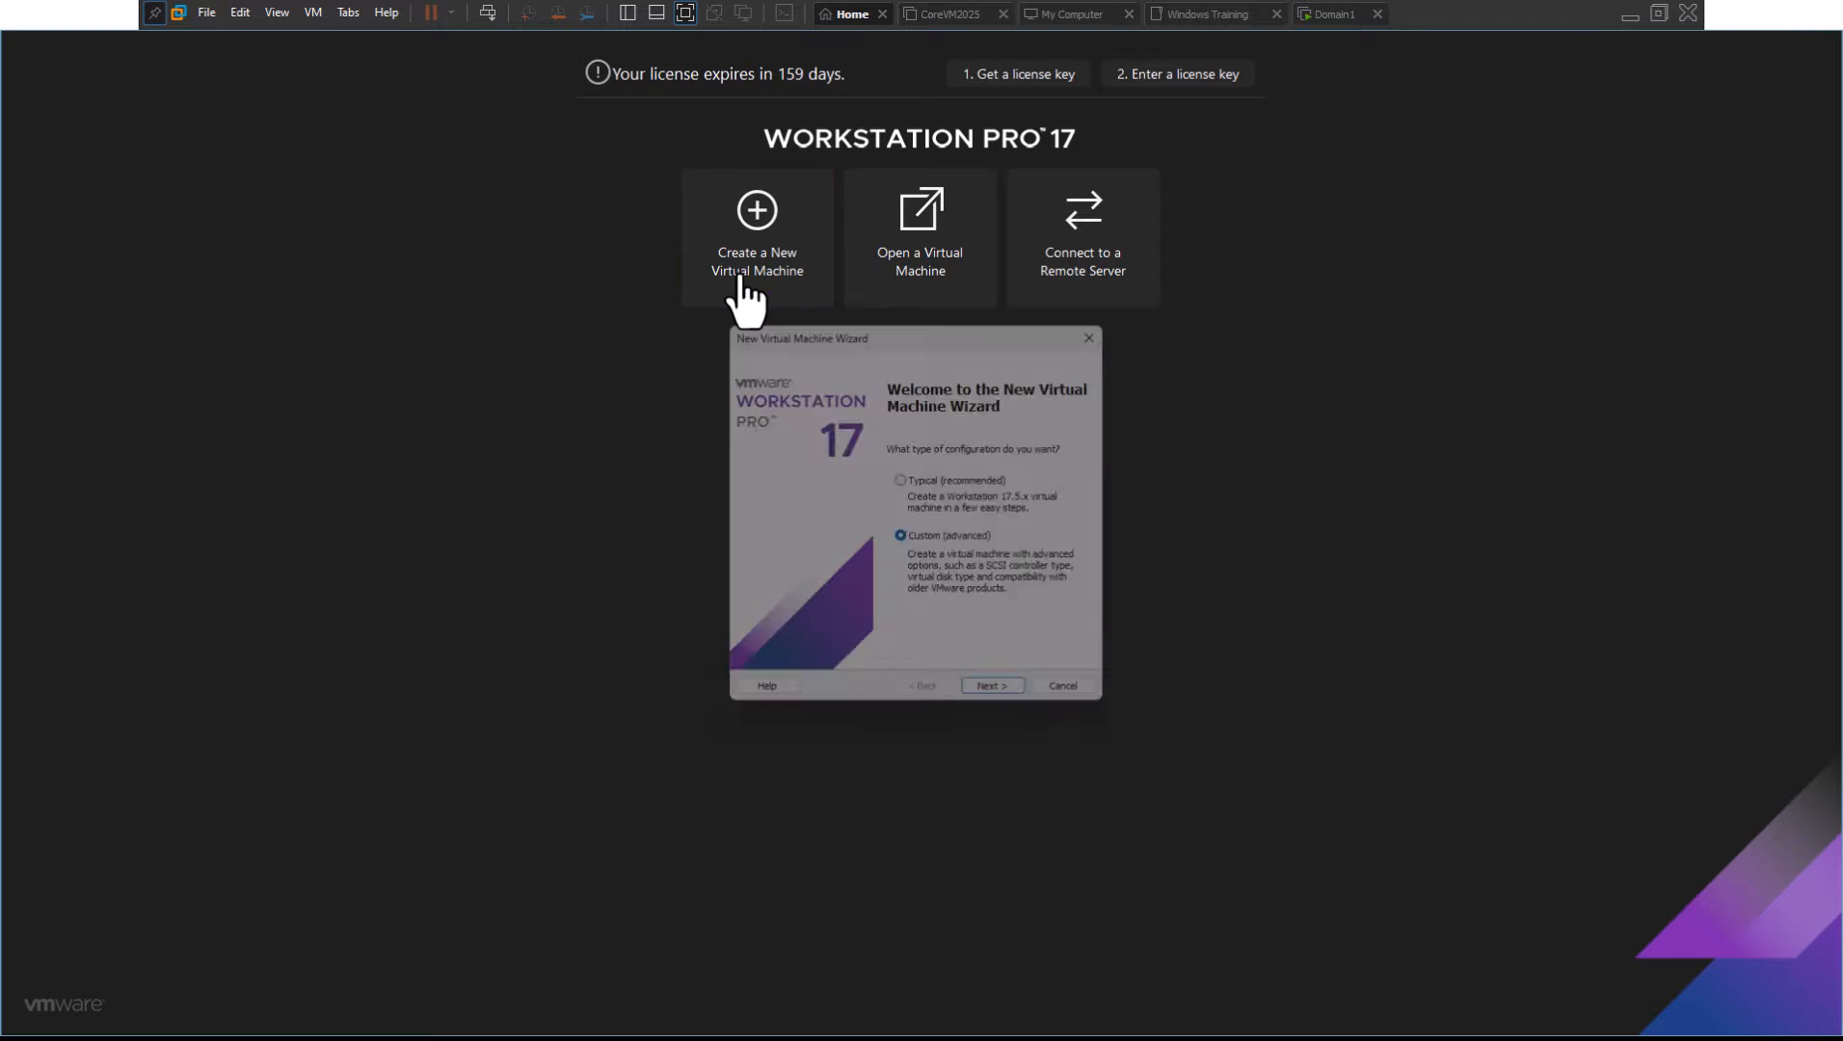
{"action": "left_click", "coordinate": [1000, 704]}
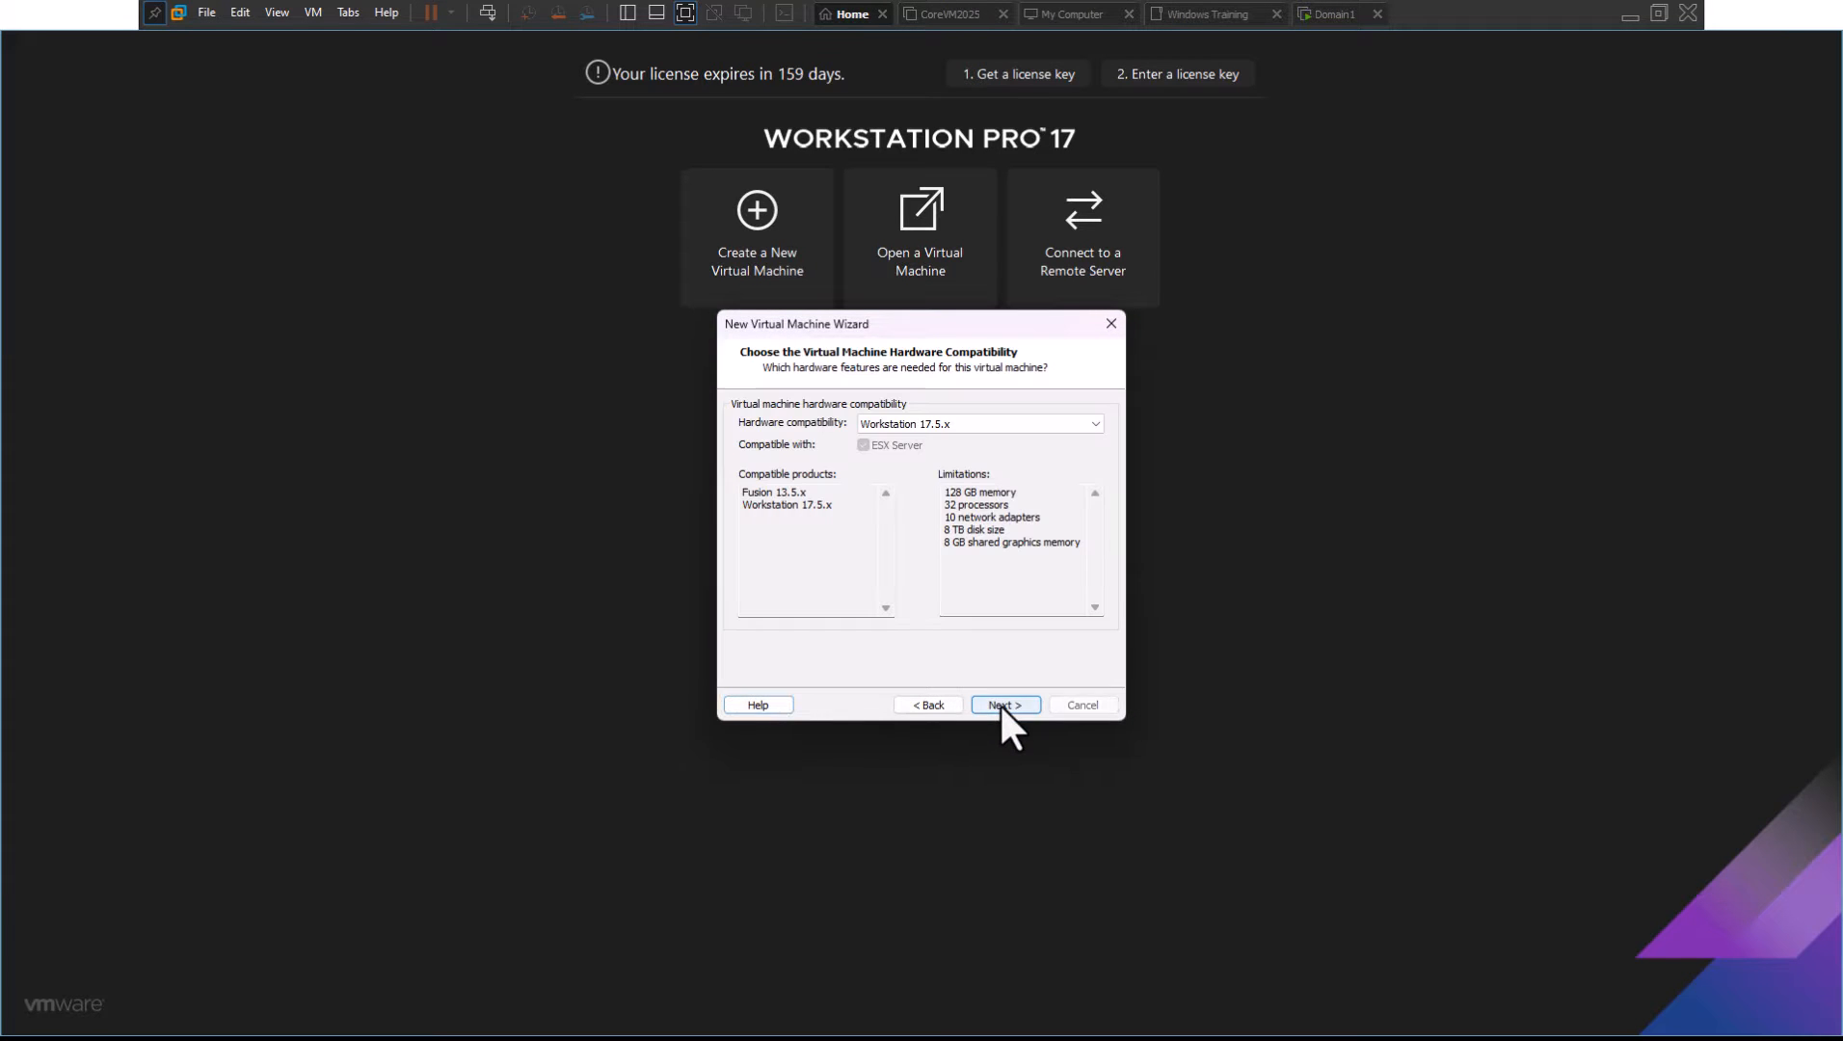
{"action": "left_click", "coordinate": [1002, 704]}
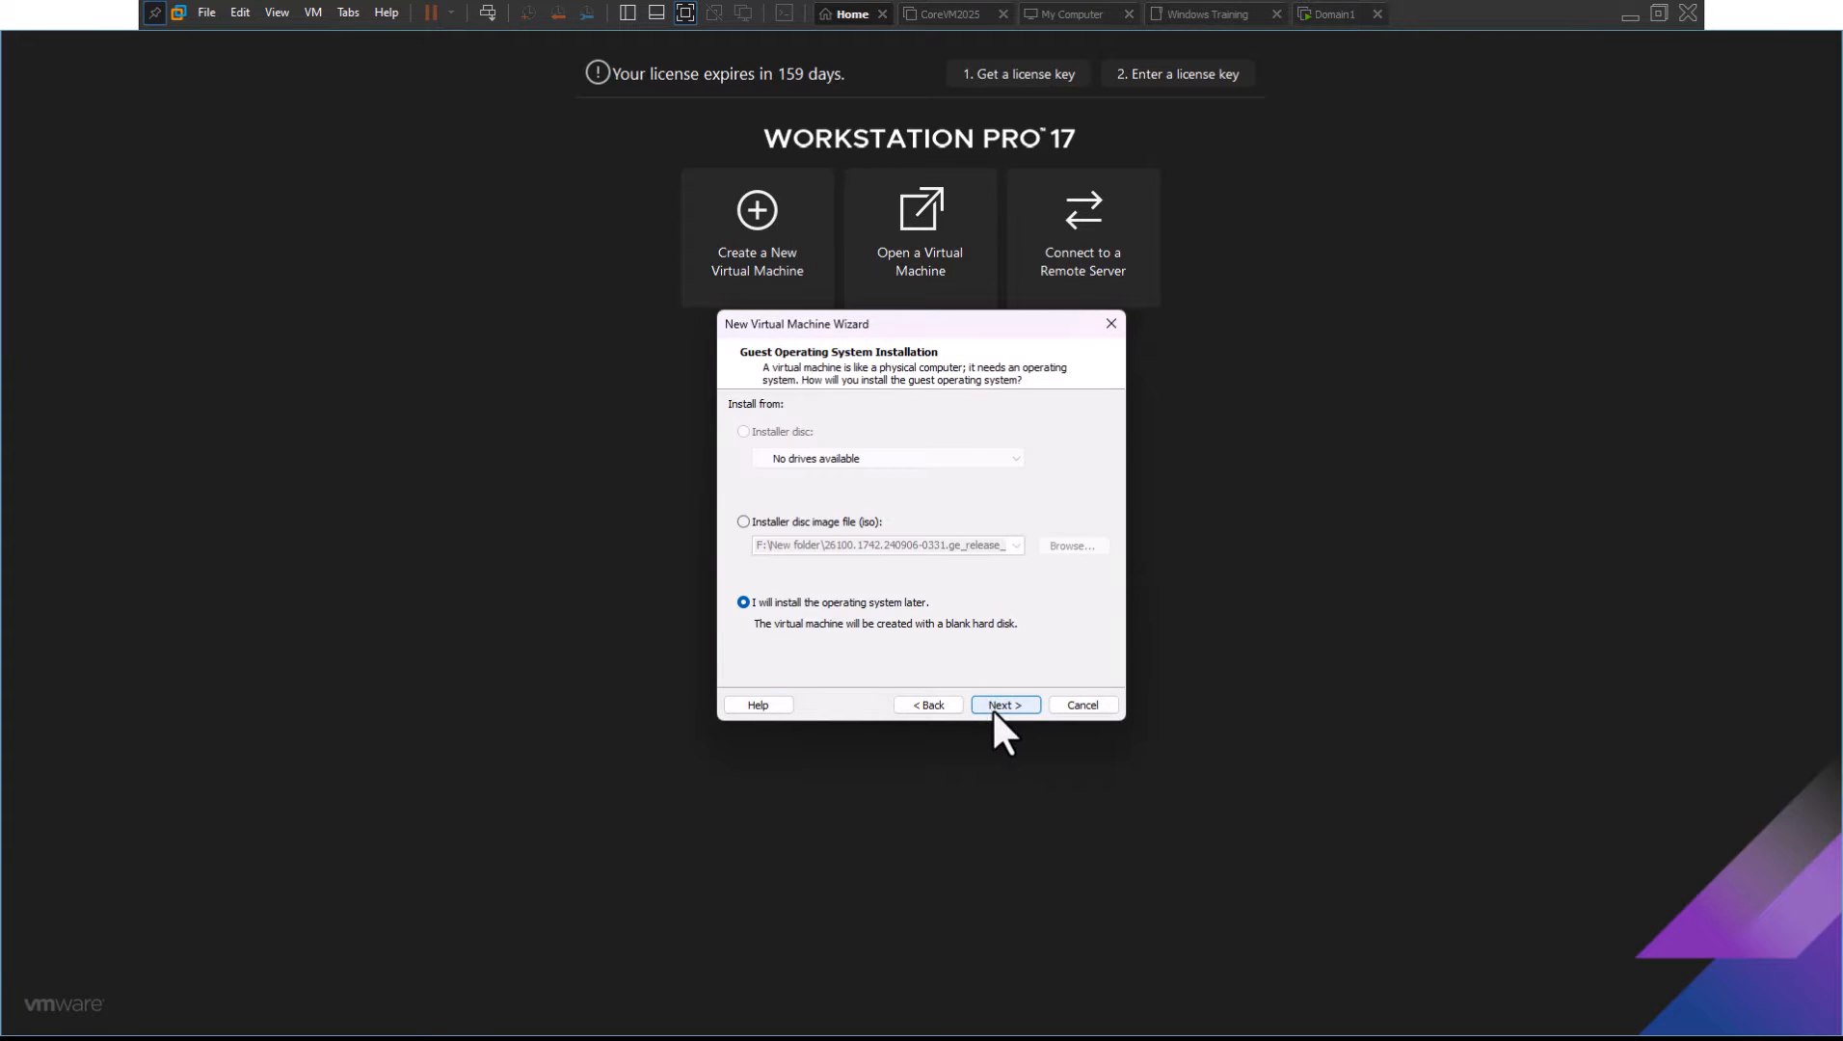
{"action": "left_click", "coordinate": [1002, 705]}
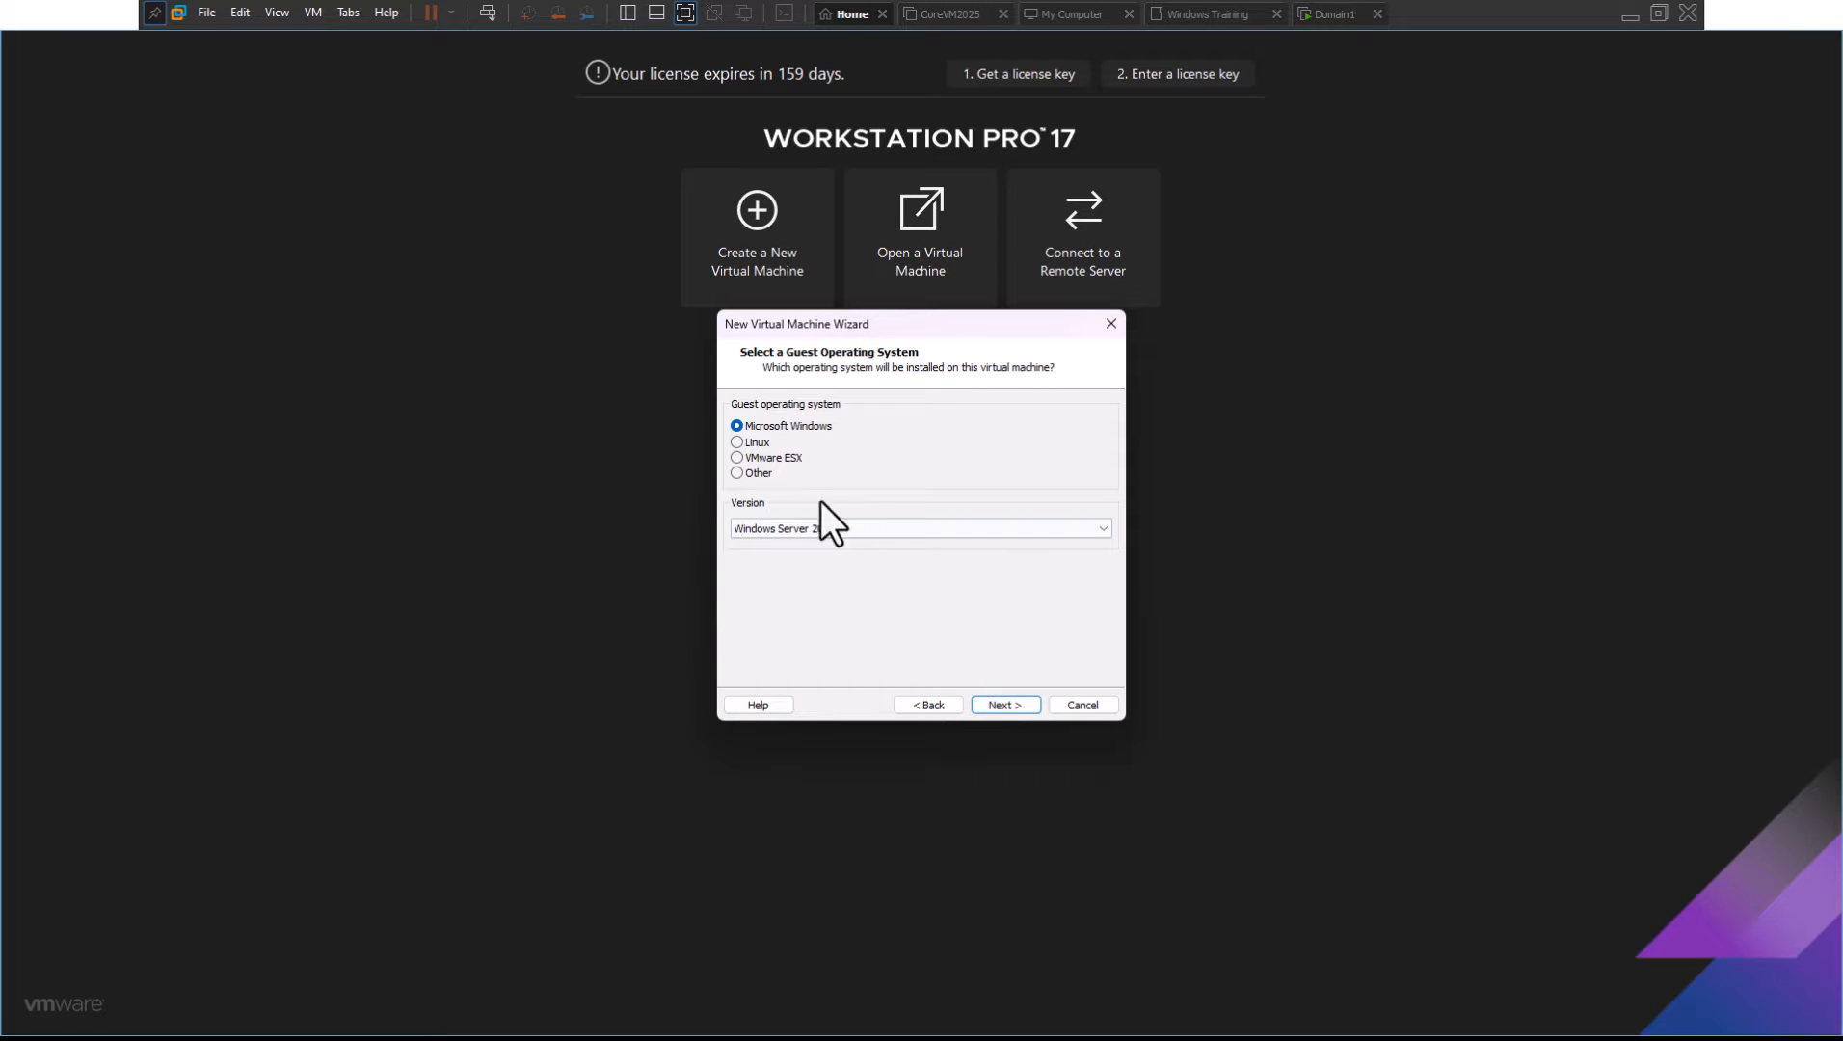
{"action": "left_click", "coordinate": [759, 471]}
{"action": "left_click", "coordinate": [801, 528]}
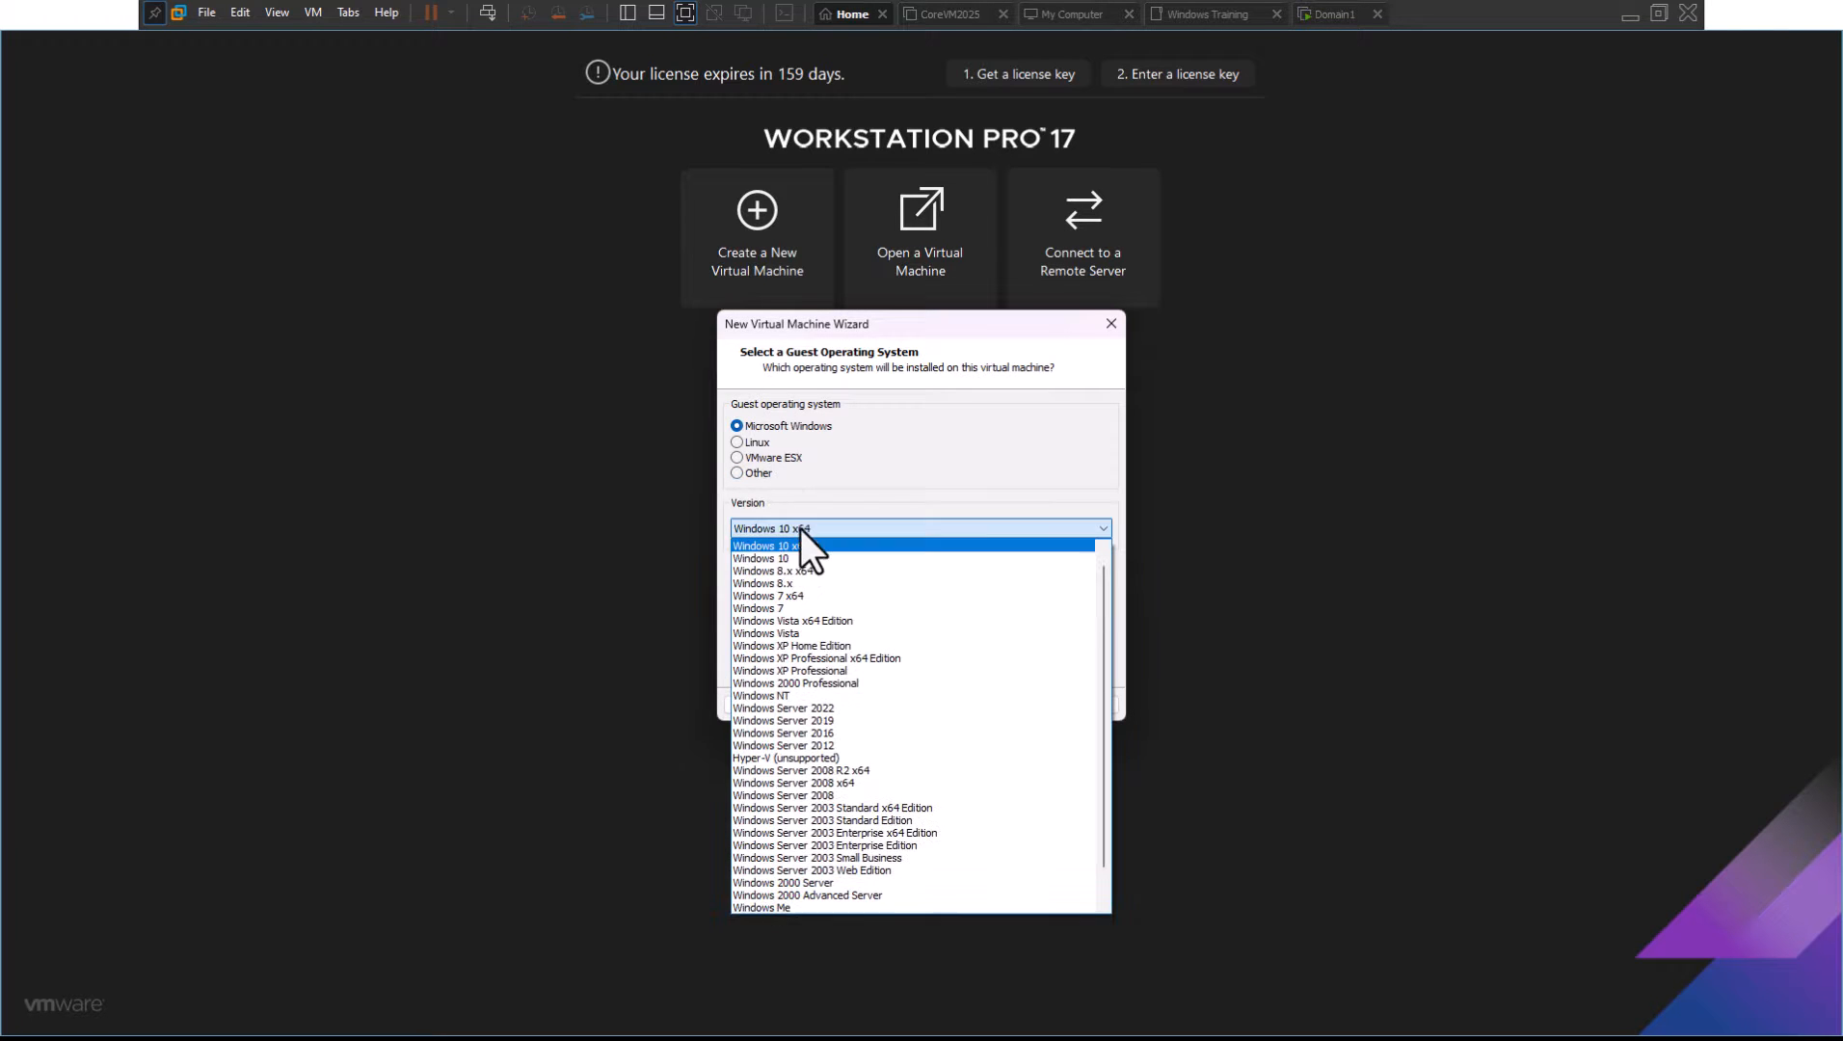
{"action": "left_click", "coordinate": [804, 543]}
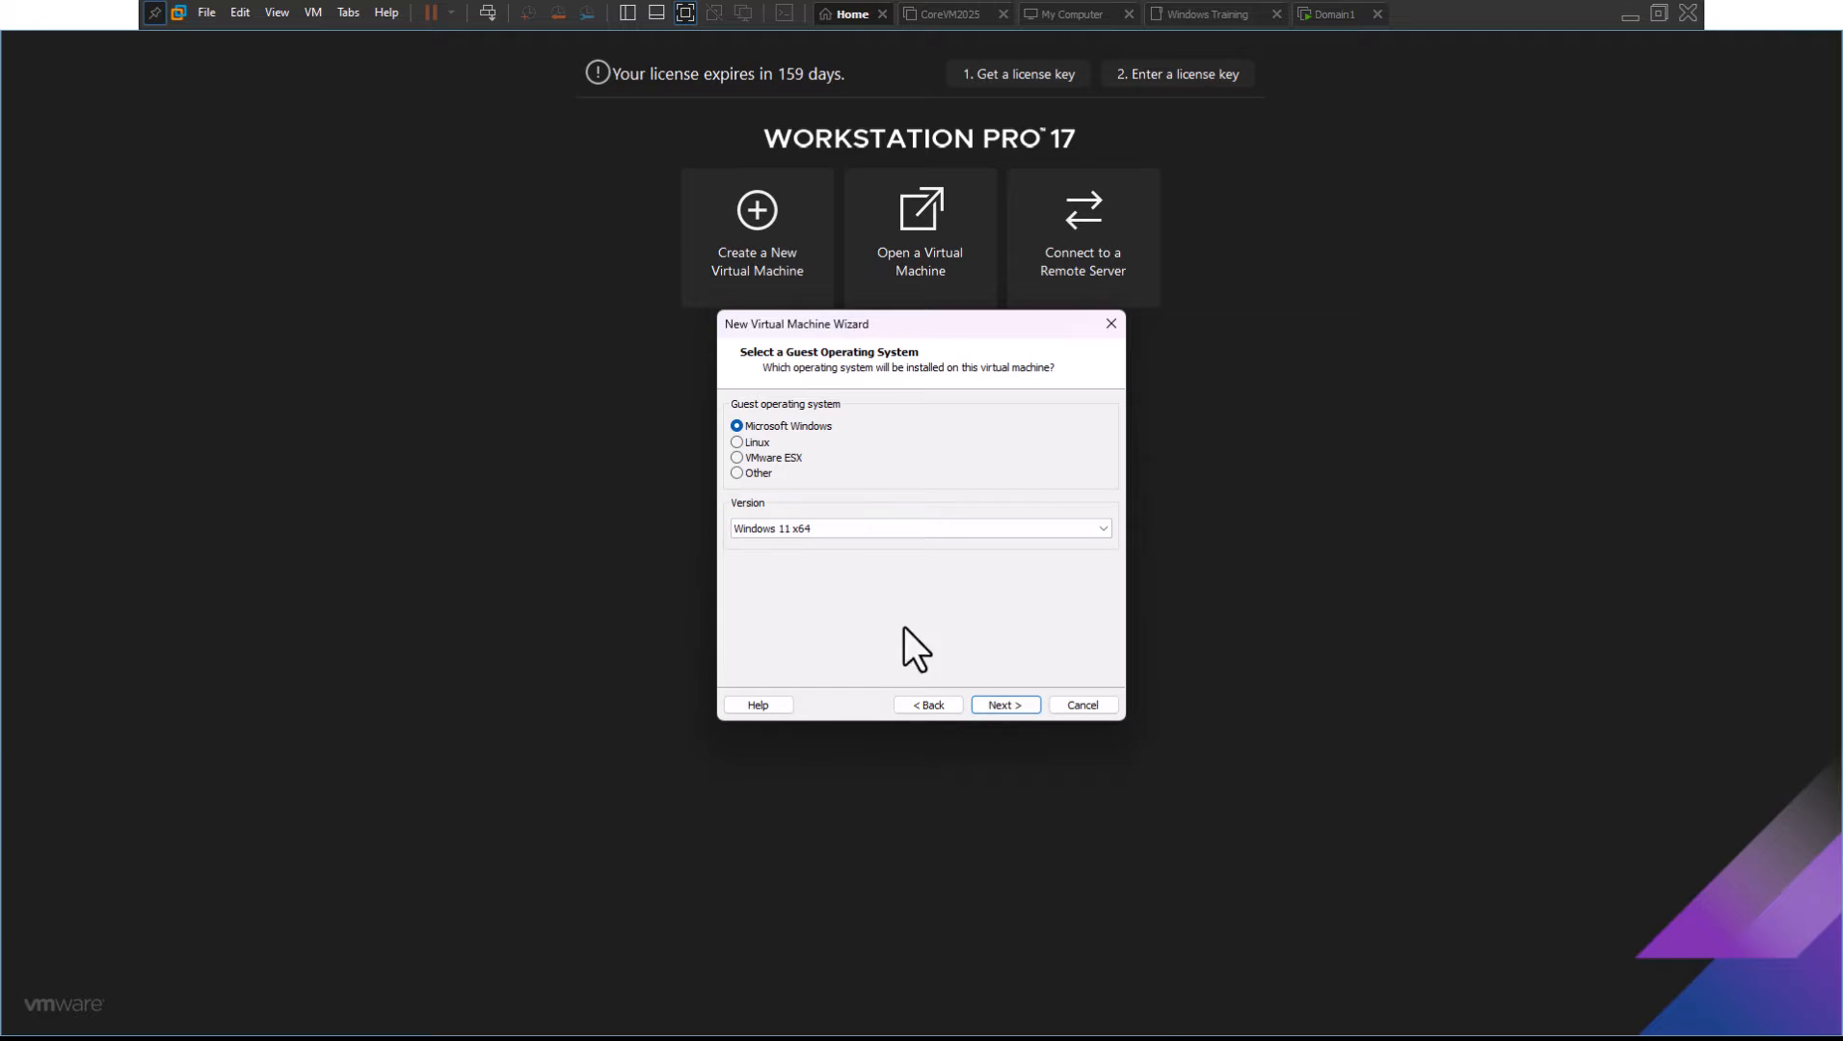
Name the virtual machine 'Windows 11' by removing 'x64' from the suggested name
{"action": "left_click", "coordinate": [983, 704]}
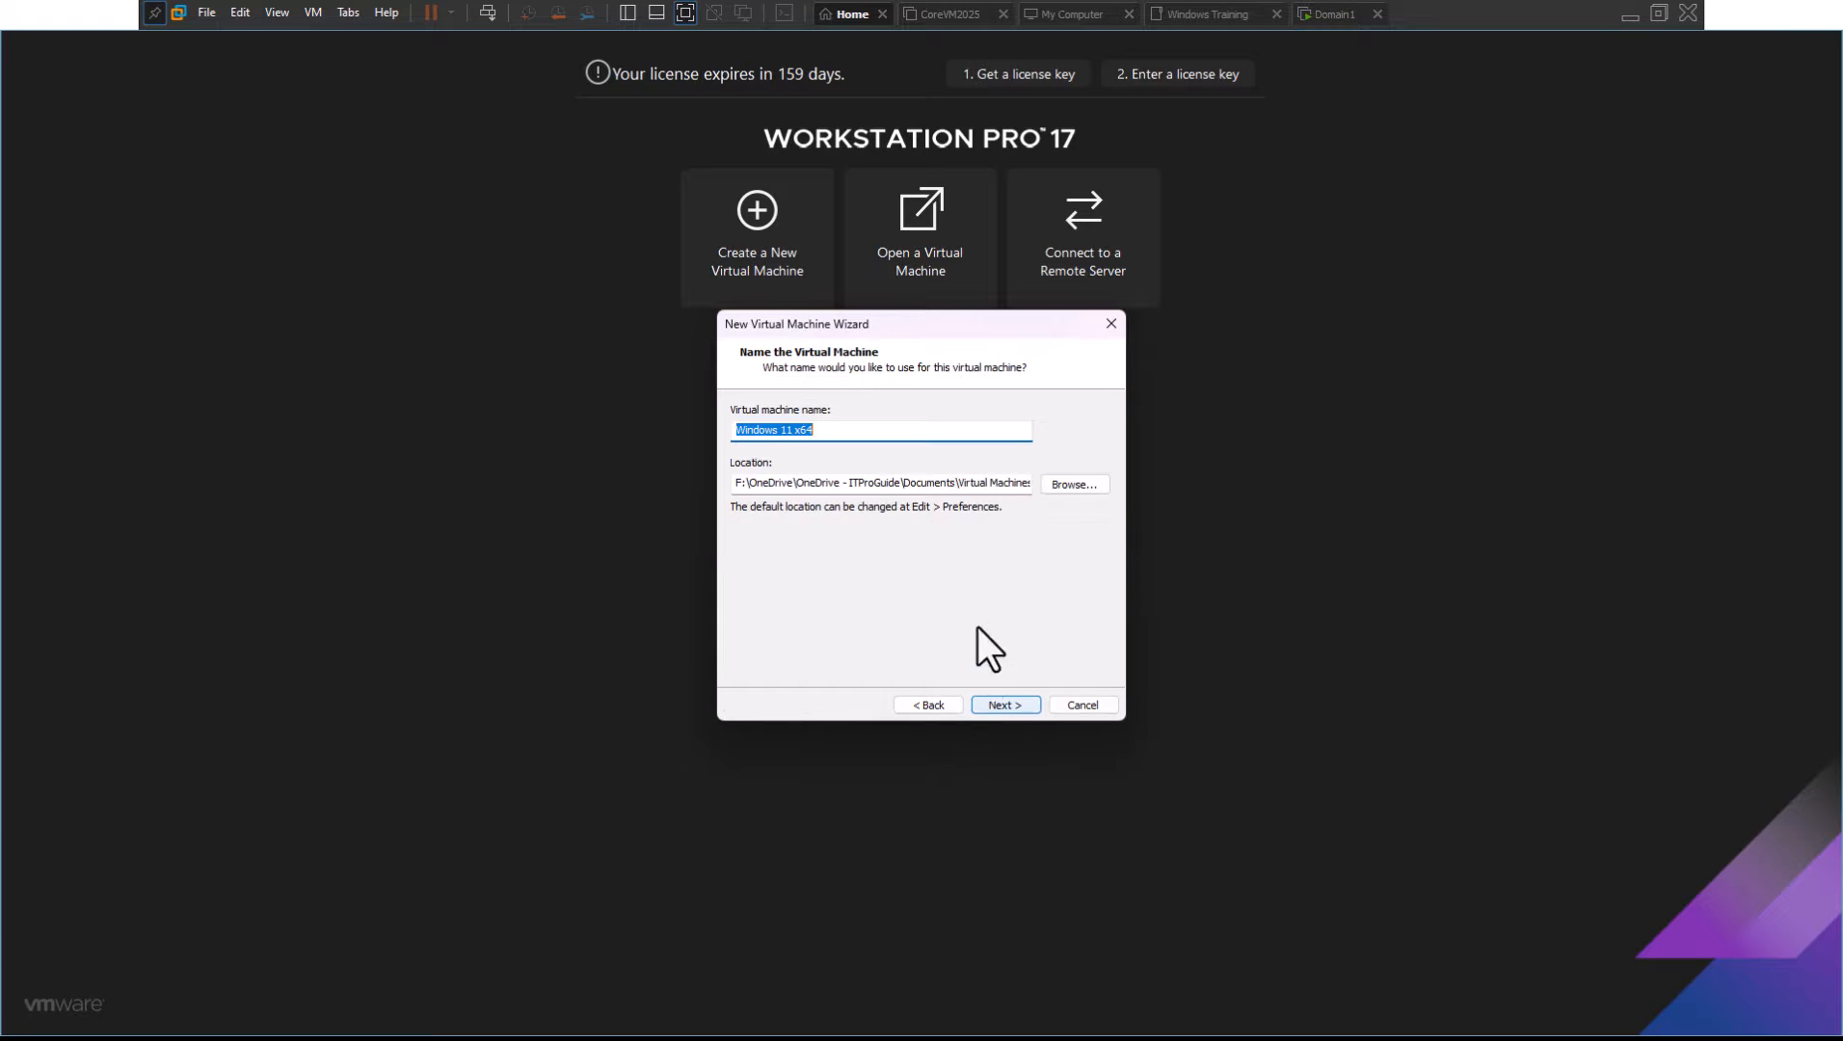
{"action": "left_click_drag", "start_coordinate": [814, 430], "coordinate": [789, 433]}
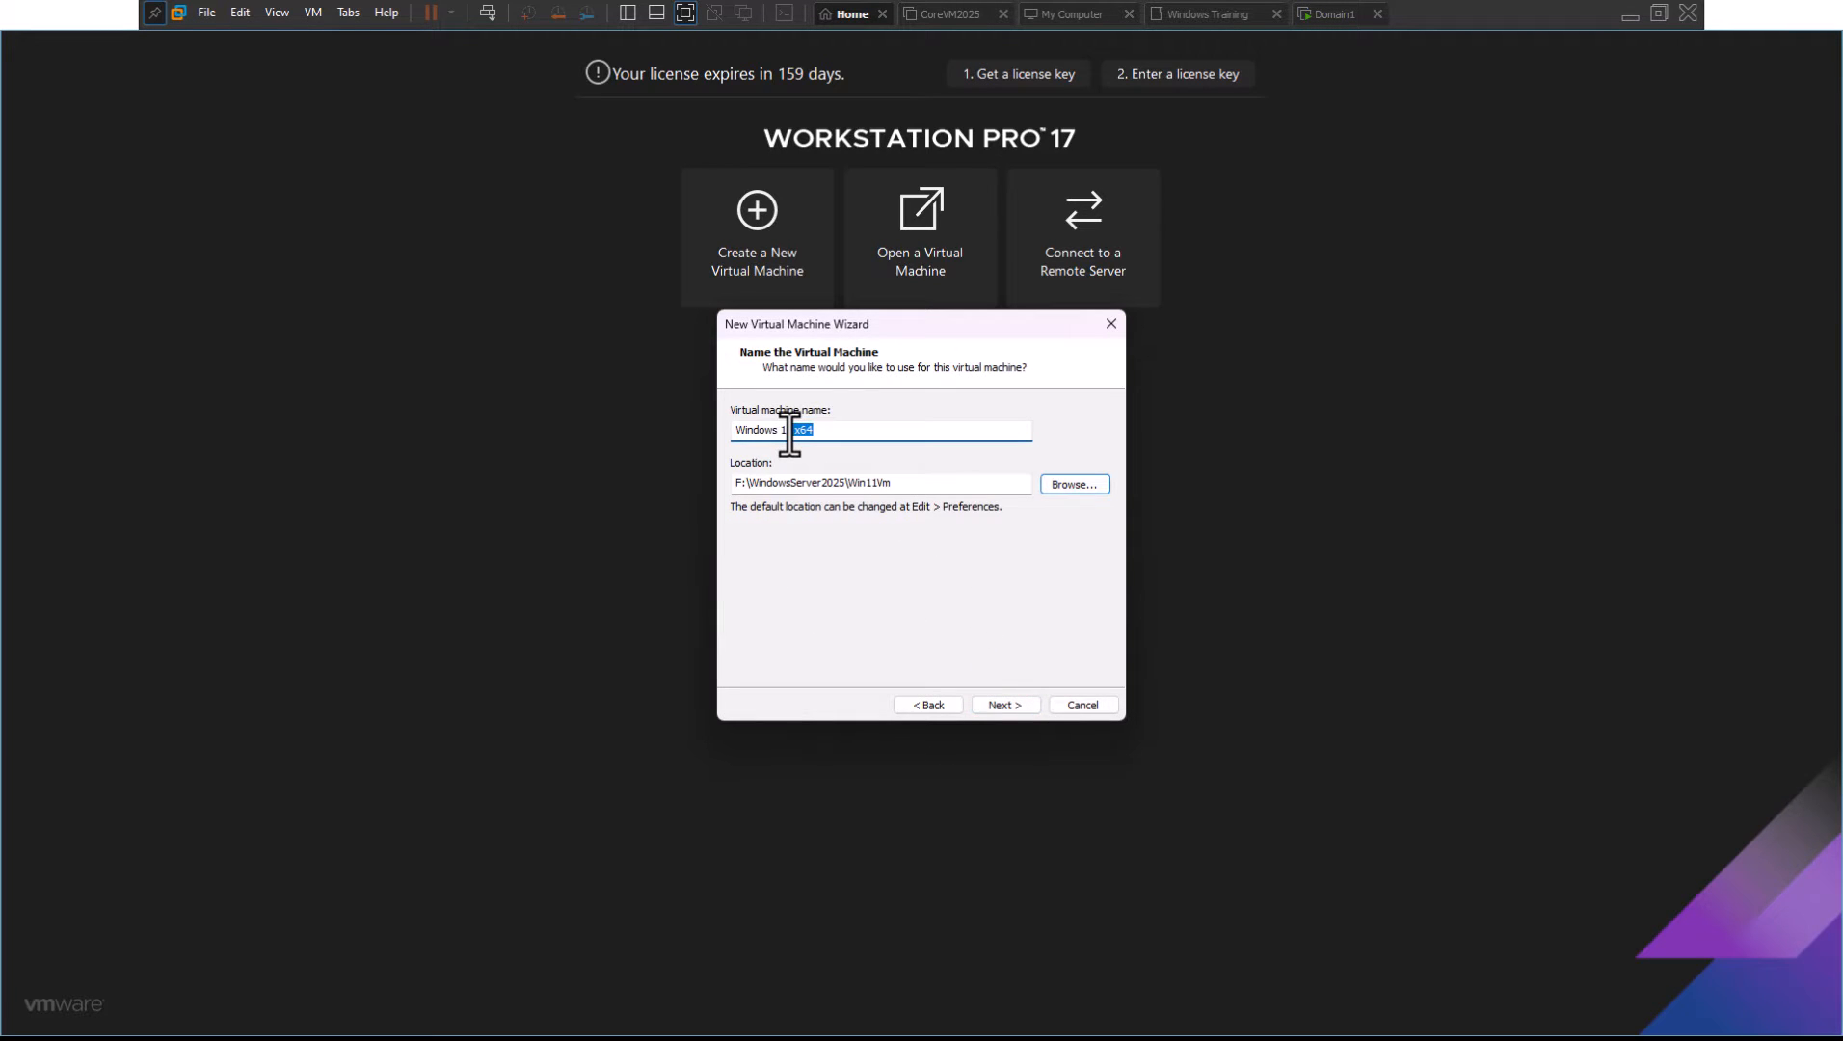
{"action": "key", "text": "BackSpace"}
Enter and confirm the VM encryption password
{"action": "left_click", "coordinate": [1000, 703]}
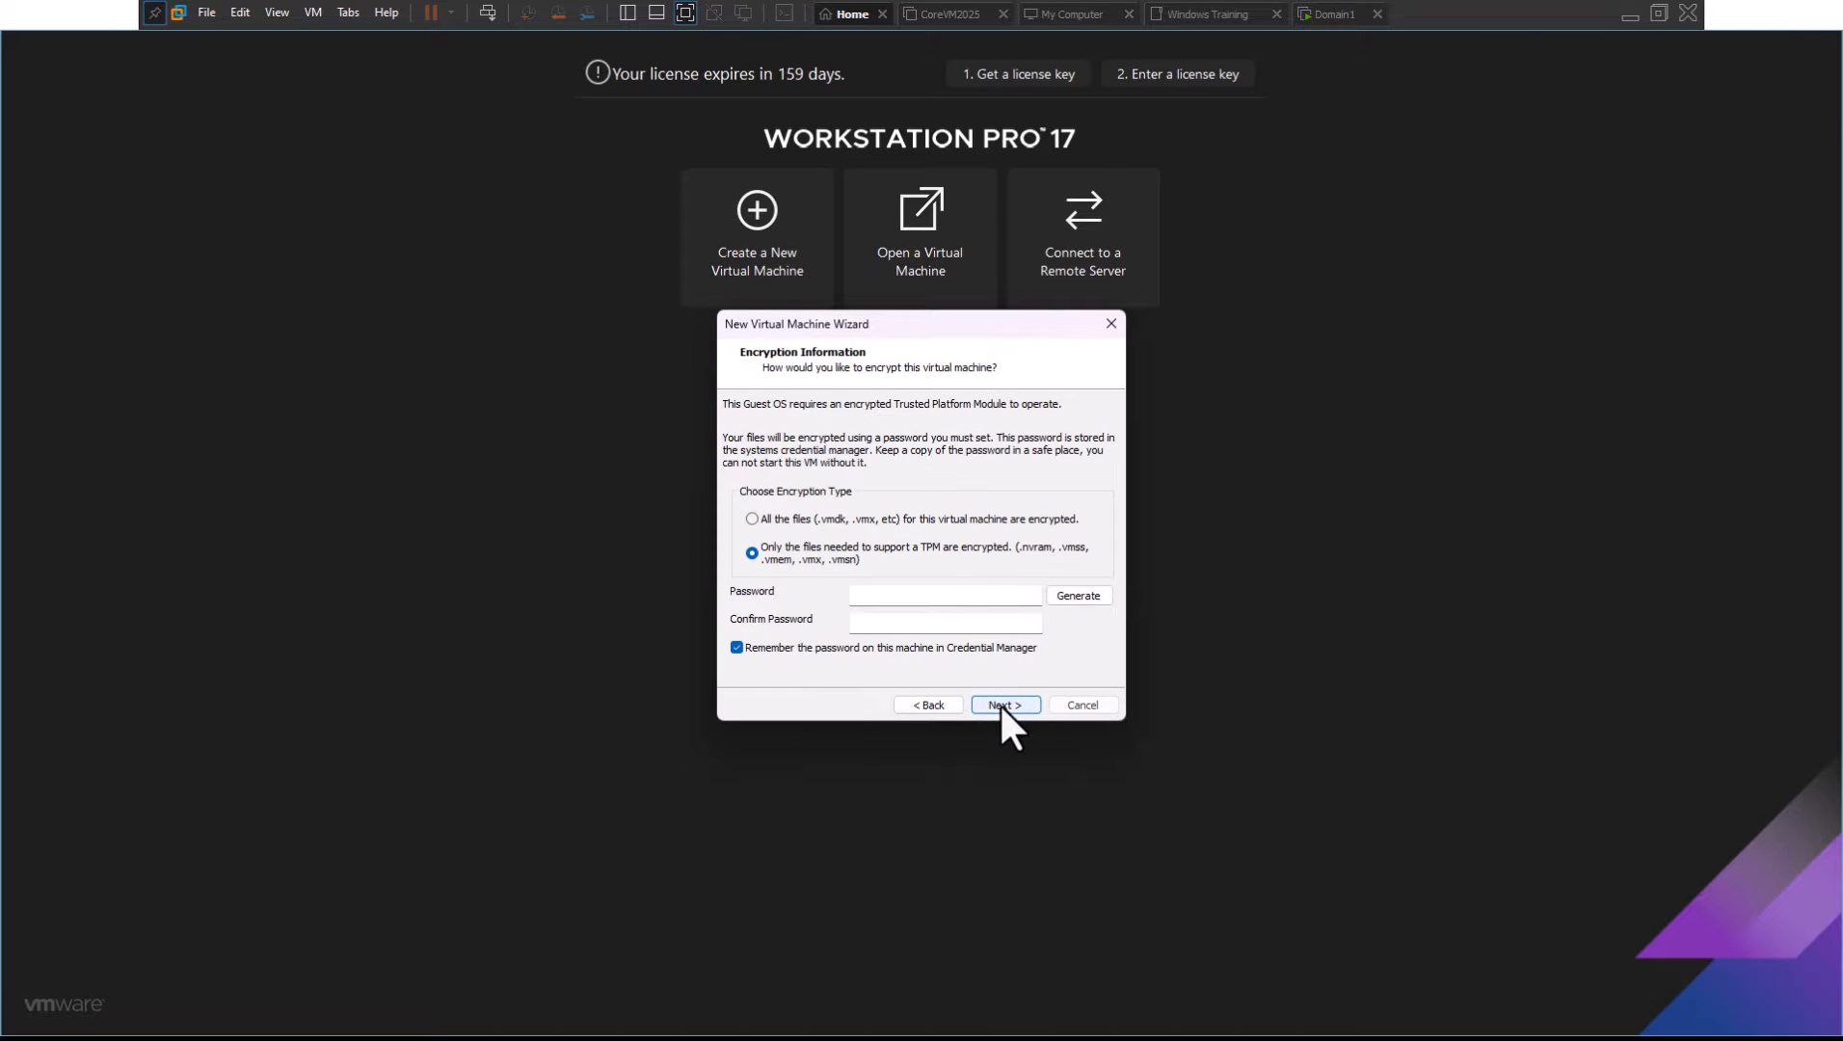
{"action": "left_click", "coordinate": [858, 595]}
{"action": "type", "text": "P•••••••"}
{"action": "key", "text": "Tab"}
{"action": "type", "text": "••••••••"}
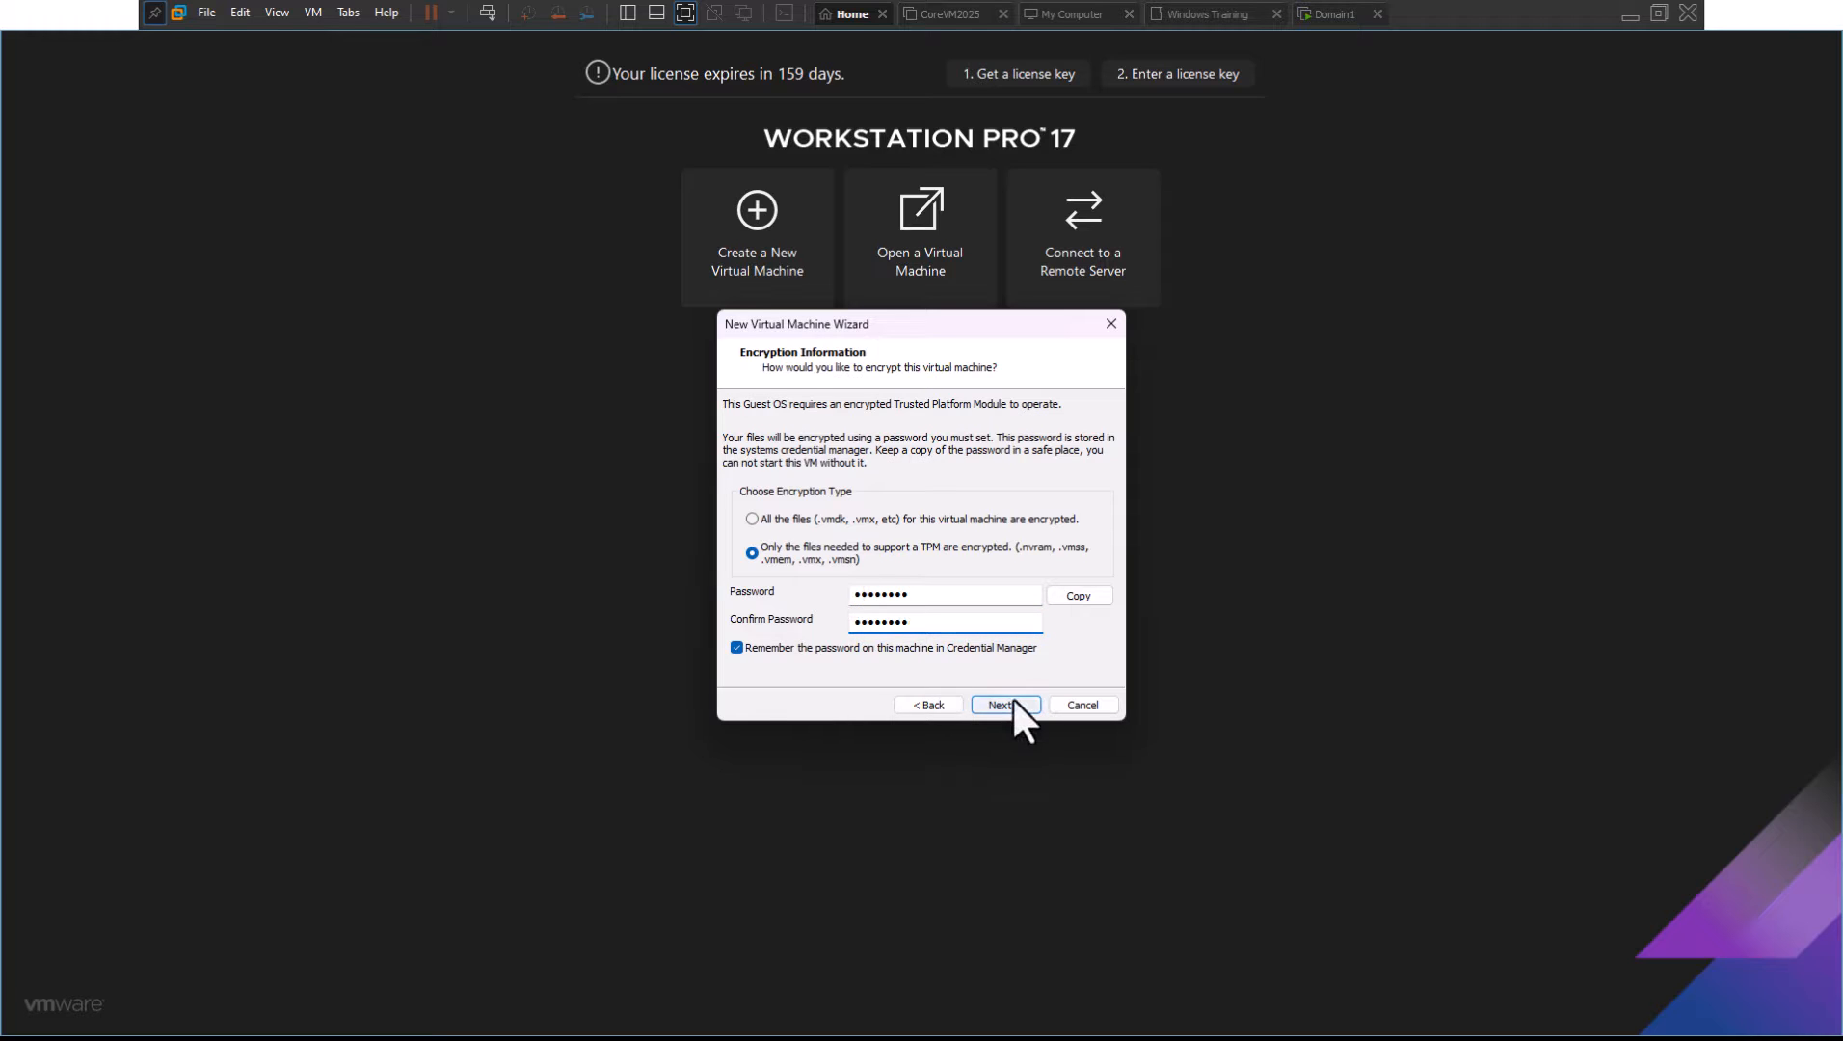
{"action": "left_click", "coordinate": [1002, 704]}
Give the VM 2 cores per processor and 8 GB of memory
{"action": "left_click", "coordinate": [1014, 702]}
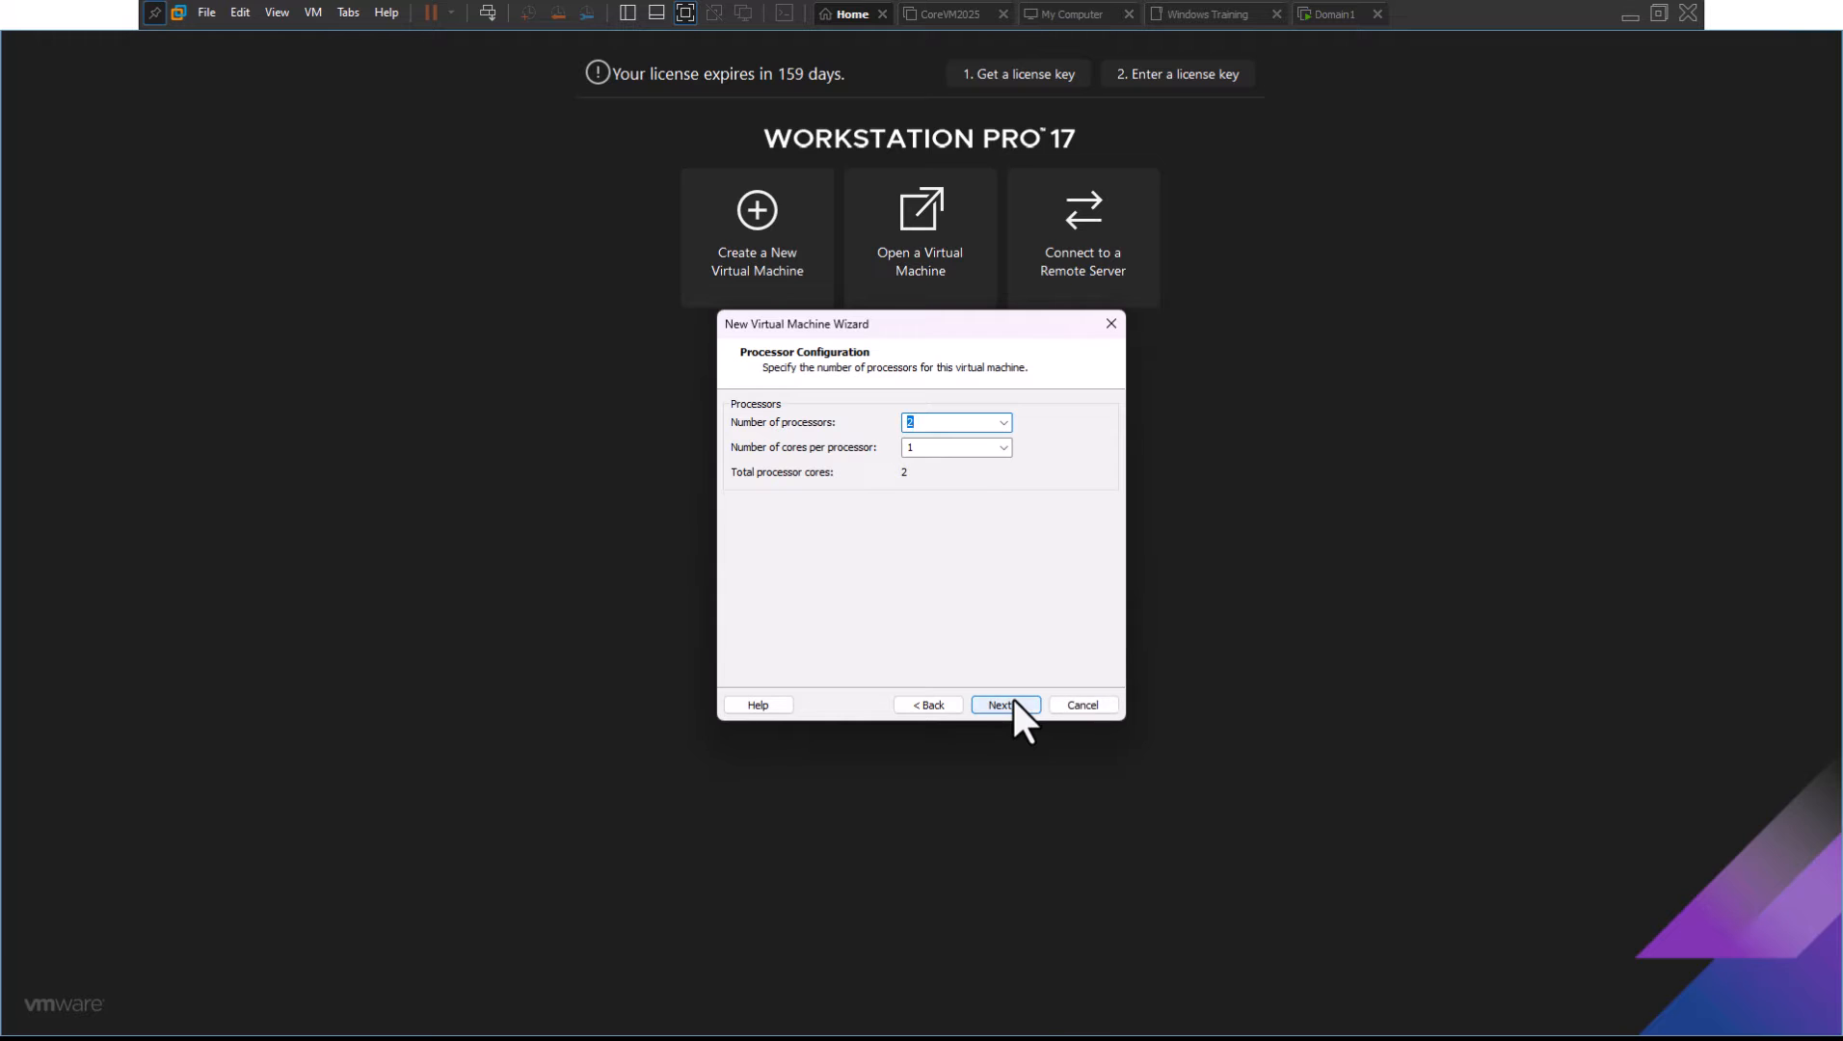
{"action": "key", "text": "Tab"}
{"action": "left_click", "coordinate": [1003, 448]}
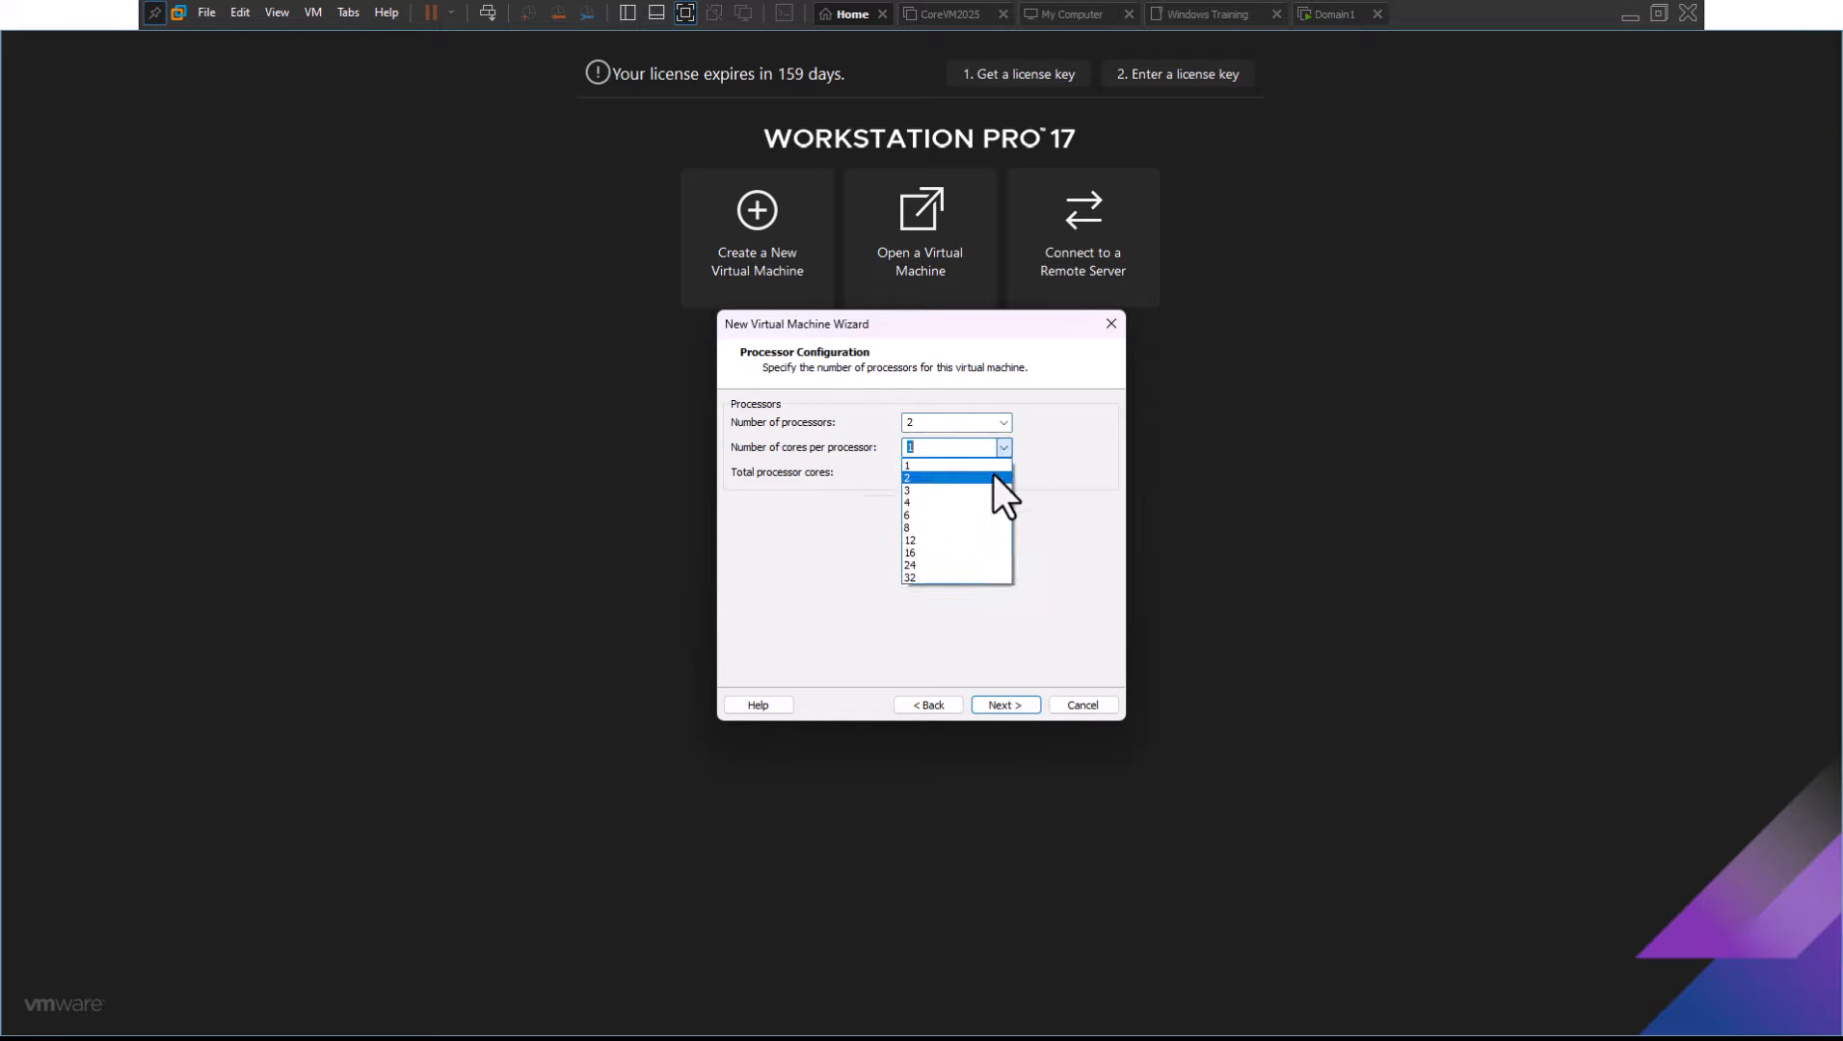
{"action": "left_click", "coordinate": [994, 474]}
{"action": "left_click", "coordinate": [1008, 702]}
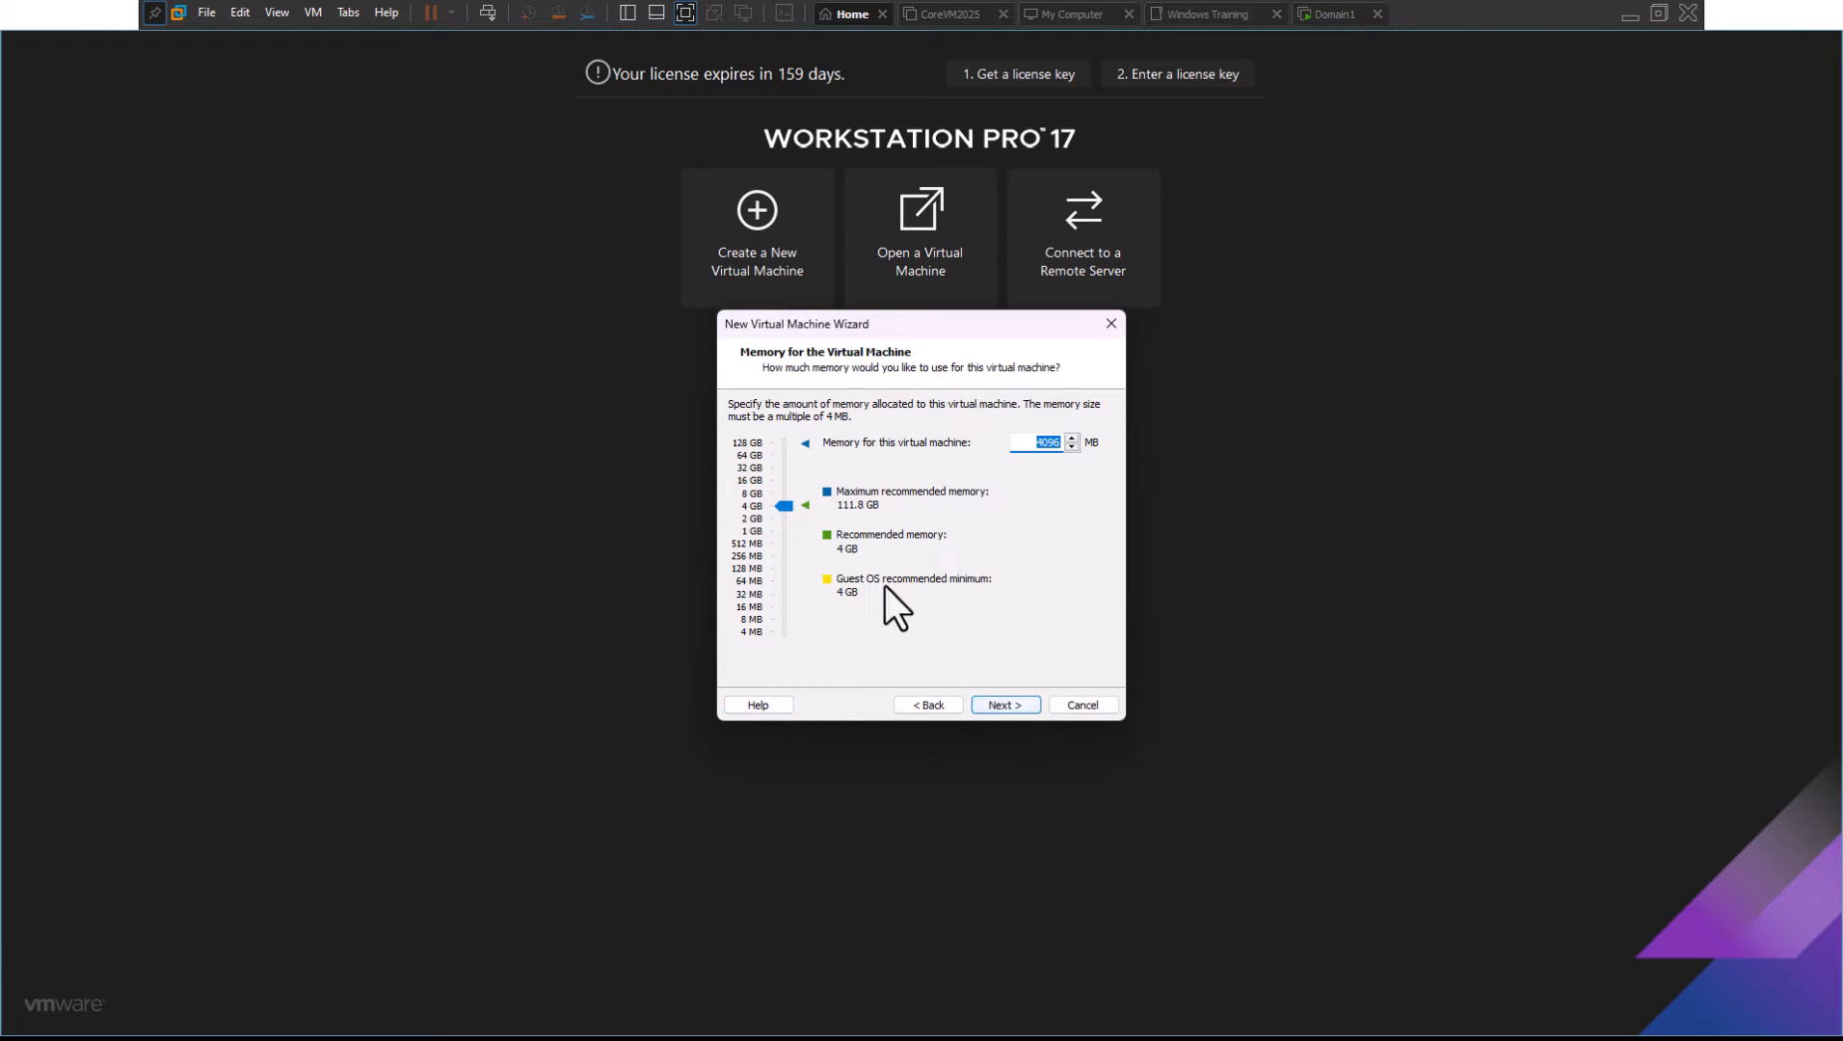
{"action": "left_click", "coordinate": [783, 493]}
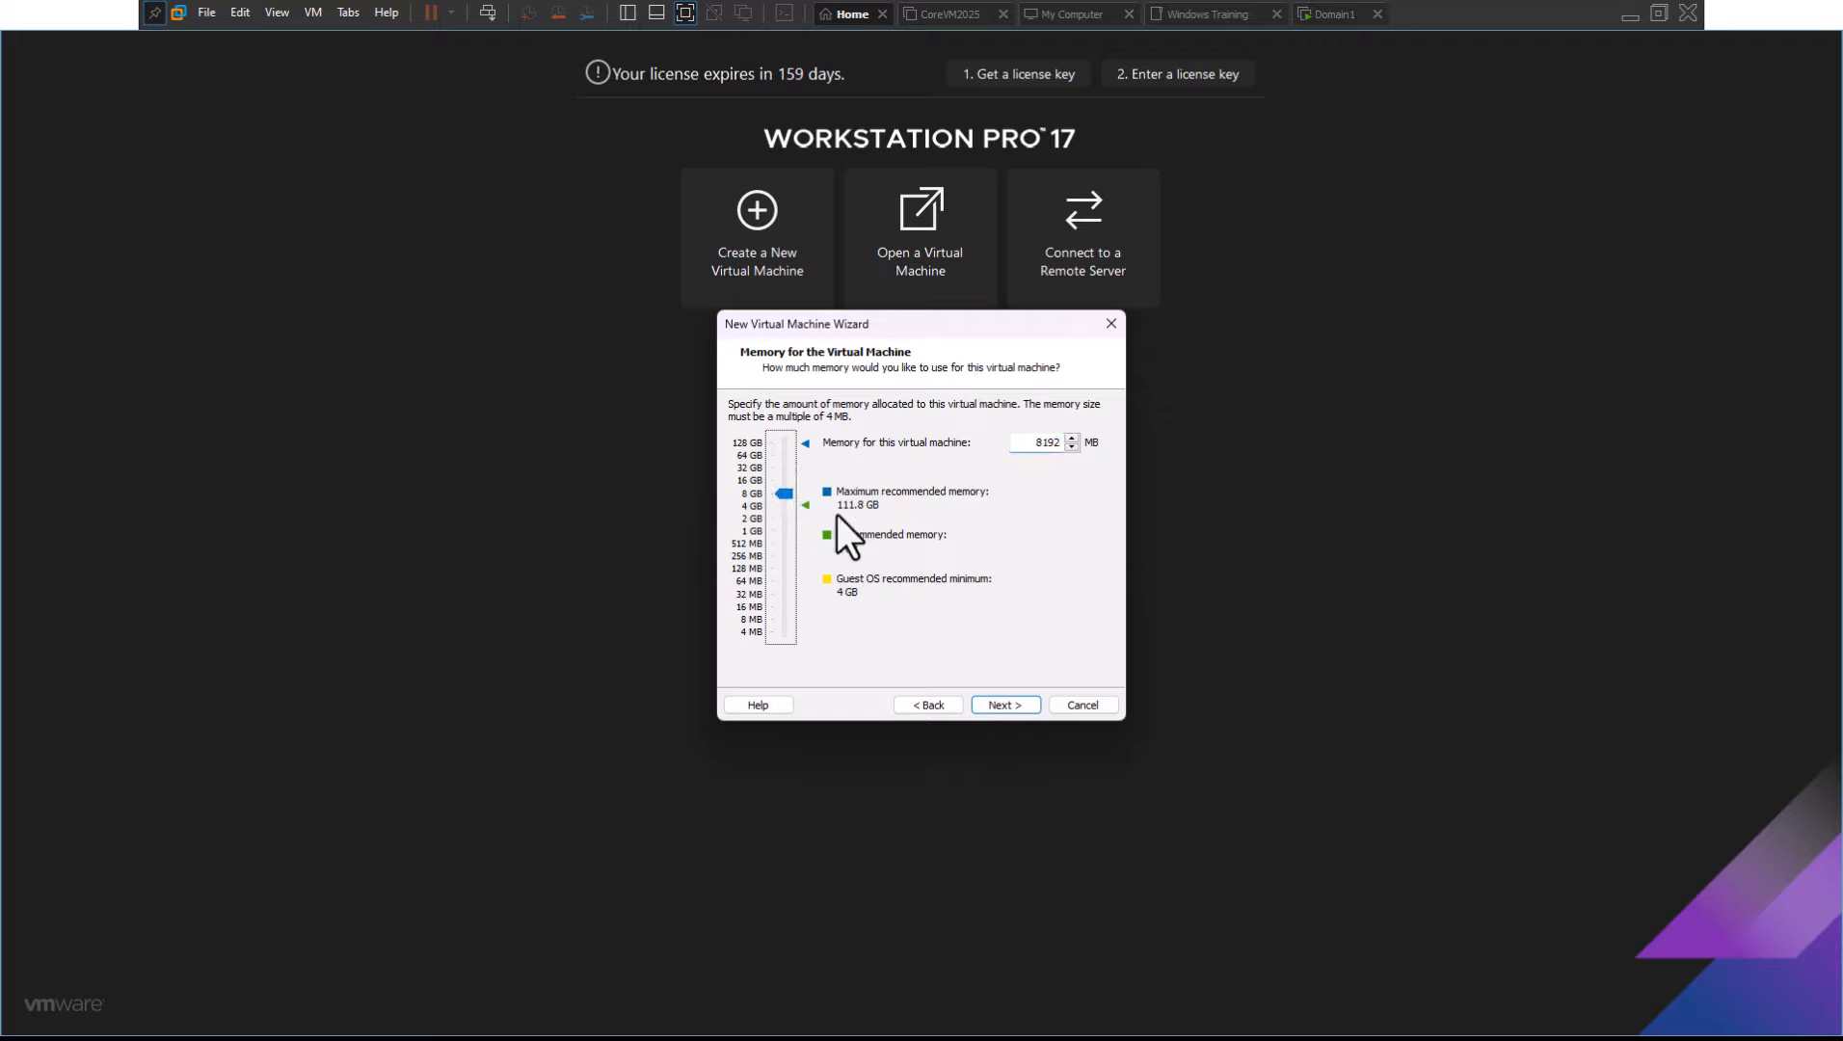
Use bridged networking, LSI Logic SAS, and a new 64 GB NVMe disk, then finish
{"action": "left_click", "coordinate": [1025, 703]}
{"action": "left_click", "coordinate": [826, 425]}
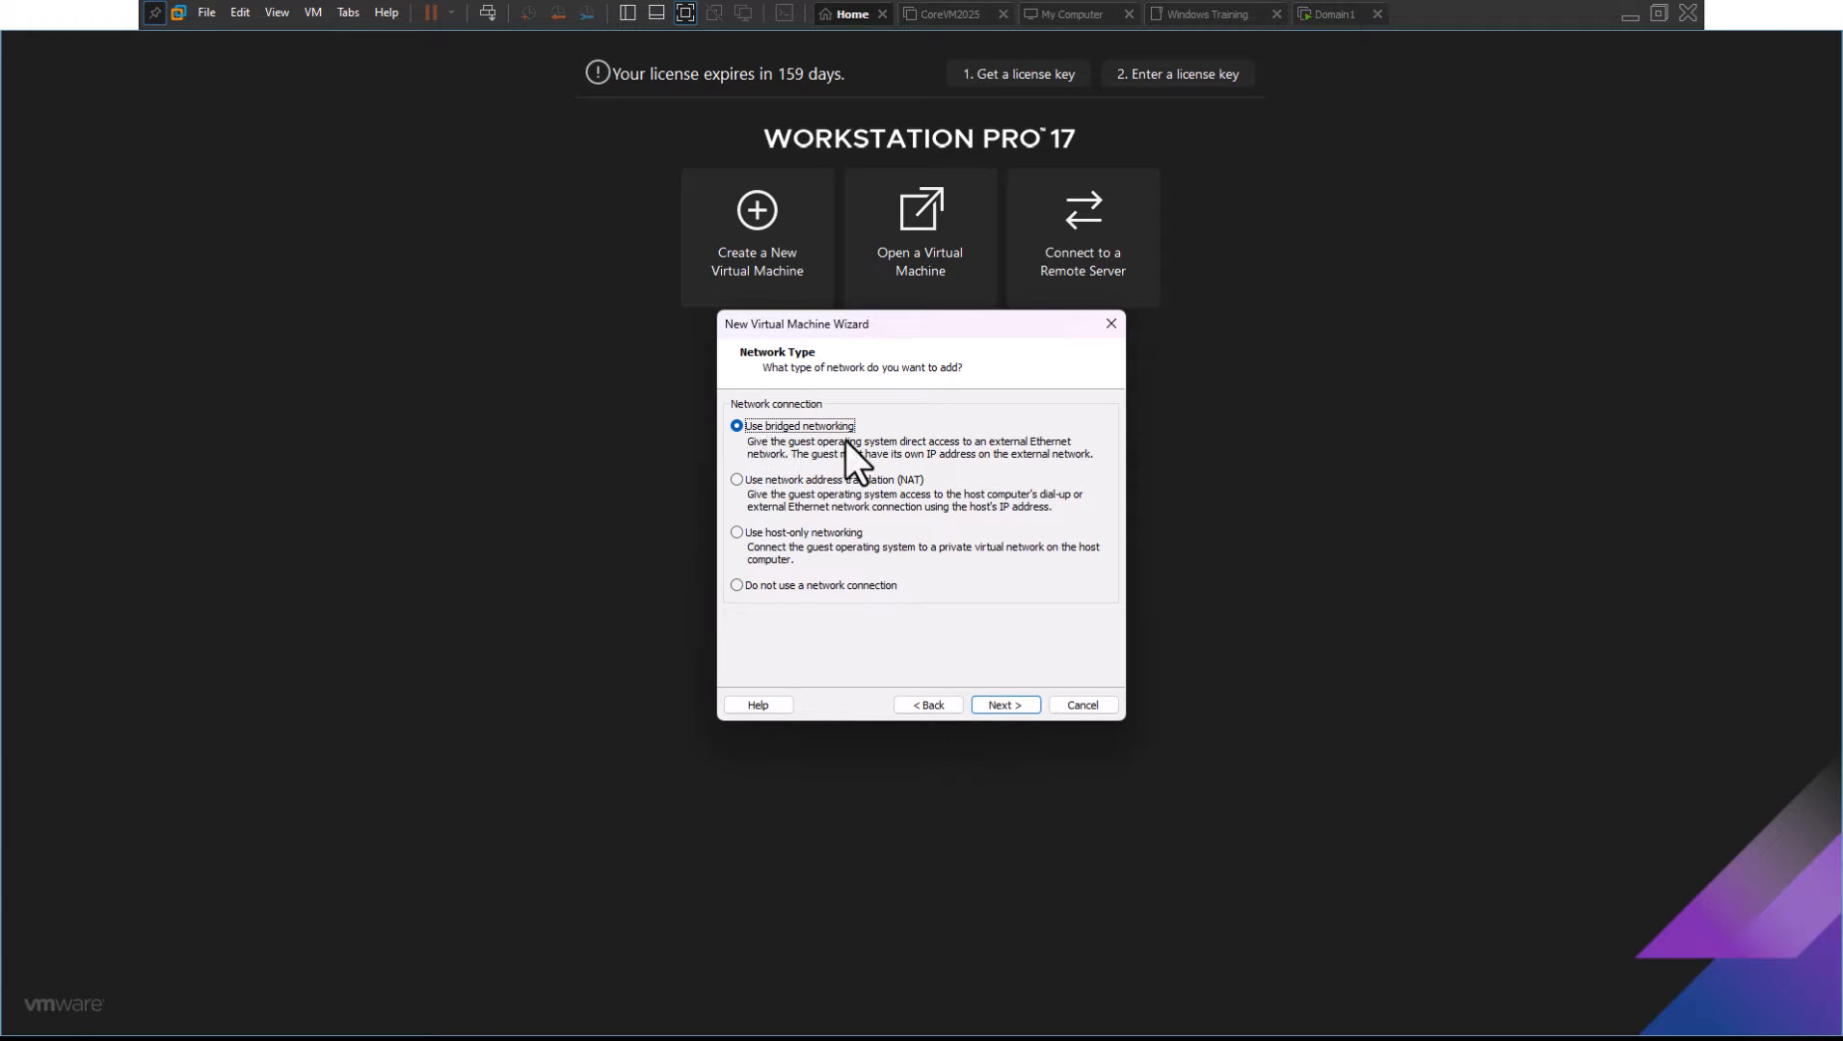
{"action": "left_click", "coordinate": [1018, 701]}
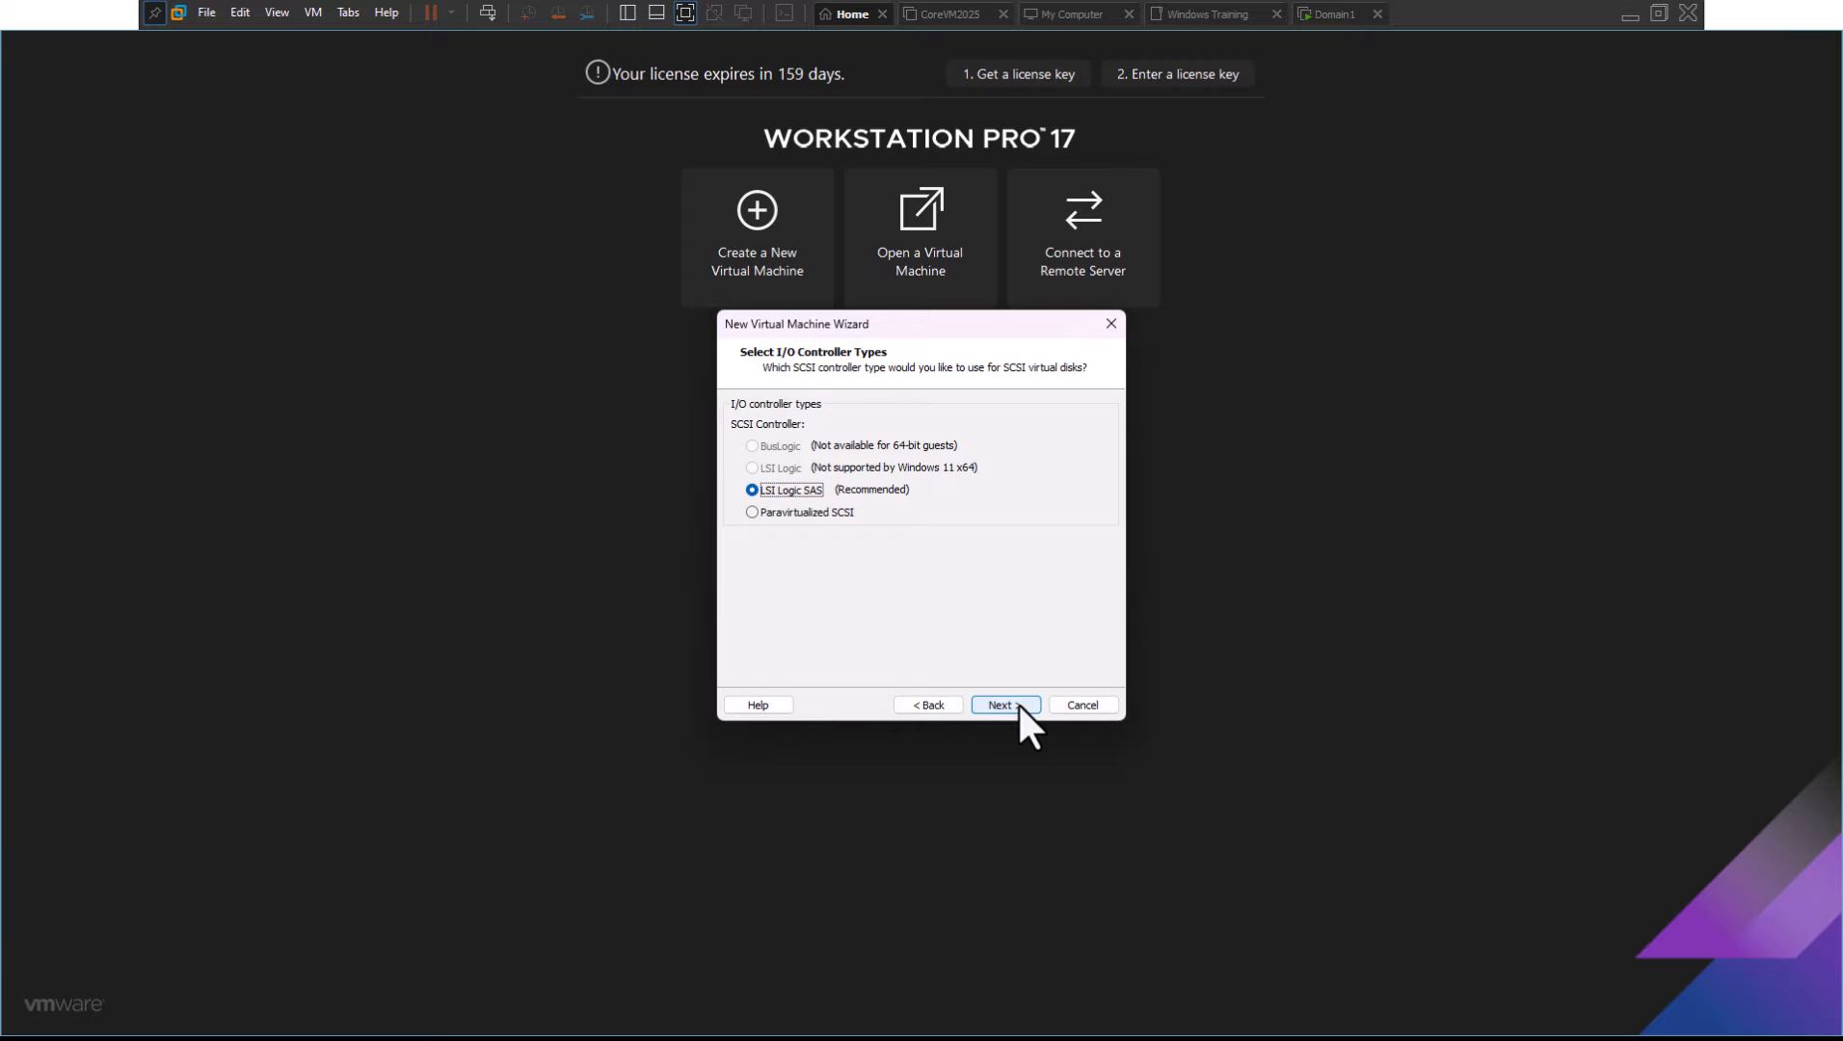
{"action": "left_click", "coordinate": [1017, 701]}
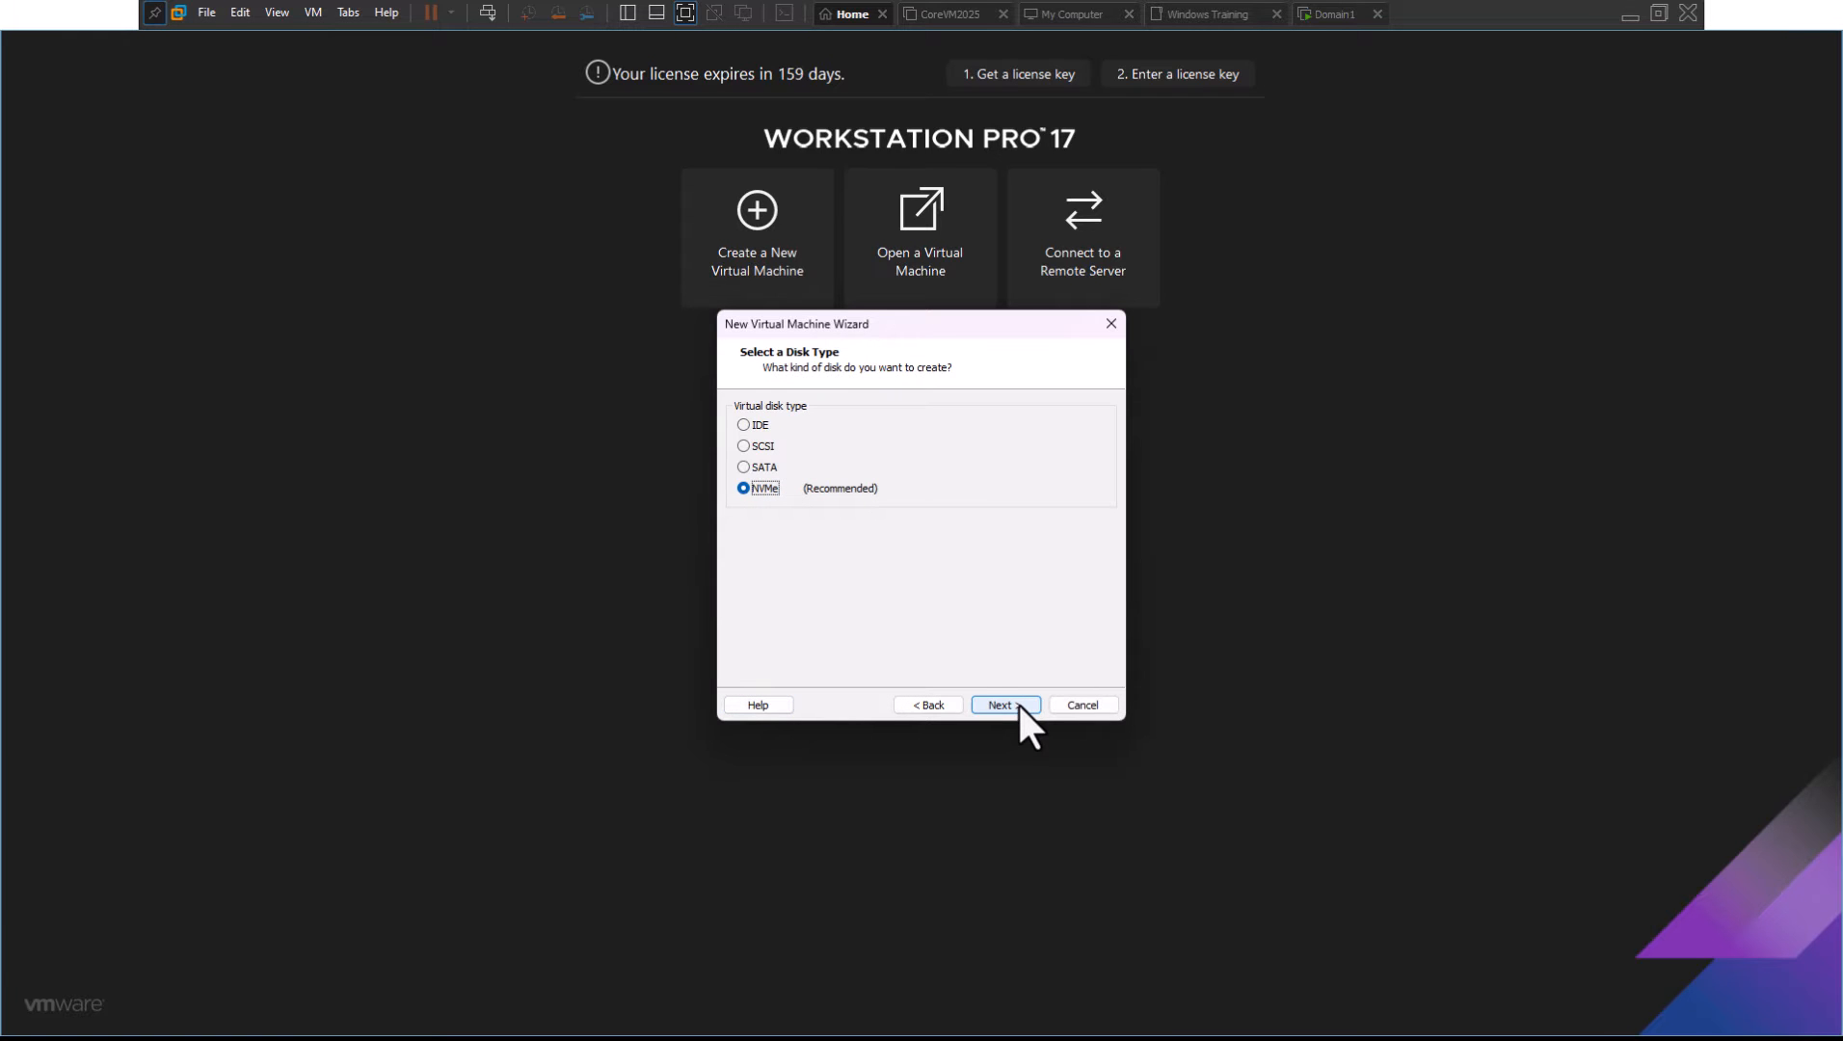
{"action": "left_click", "coordinate": [1016, 700]}
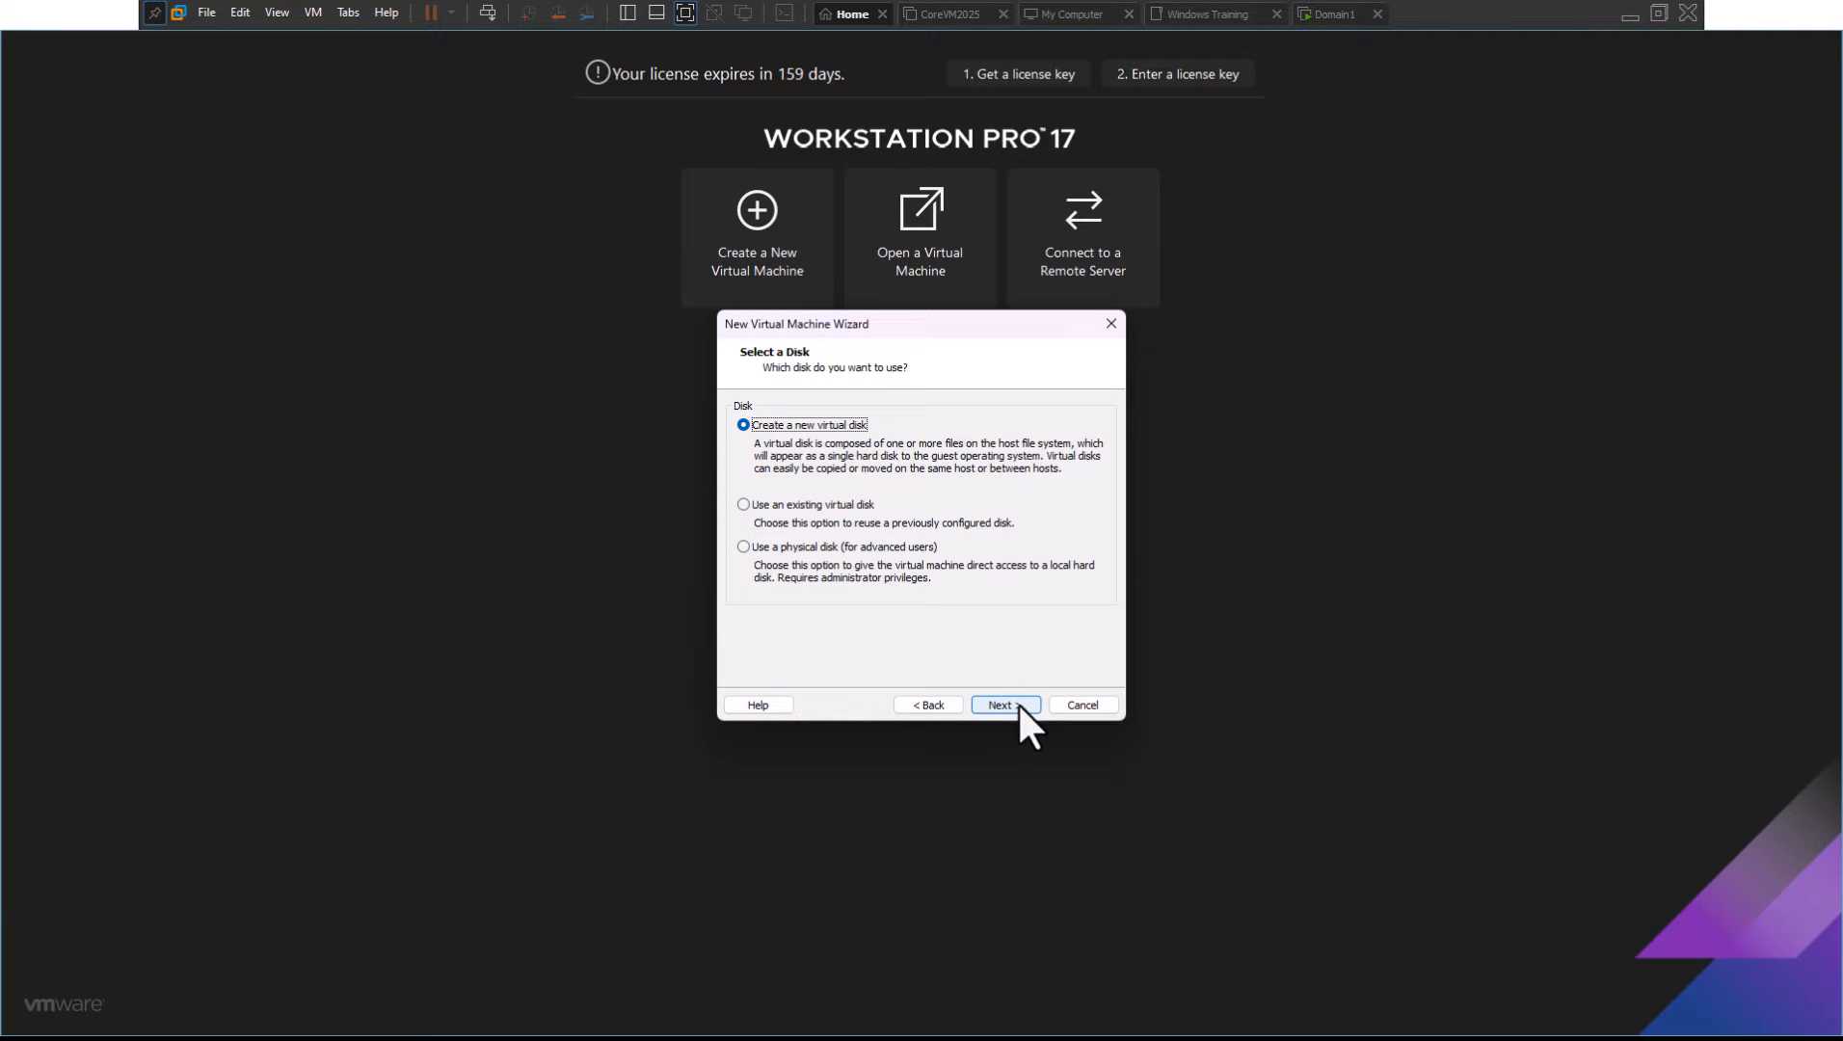
{"action": "left_click", "coordinate": [1017, 701]}
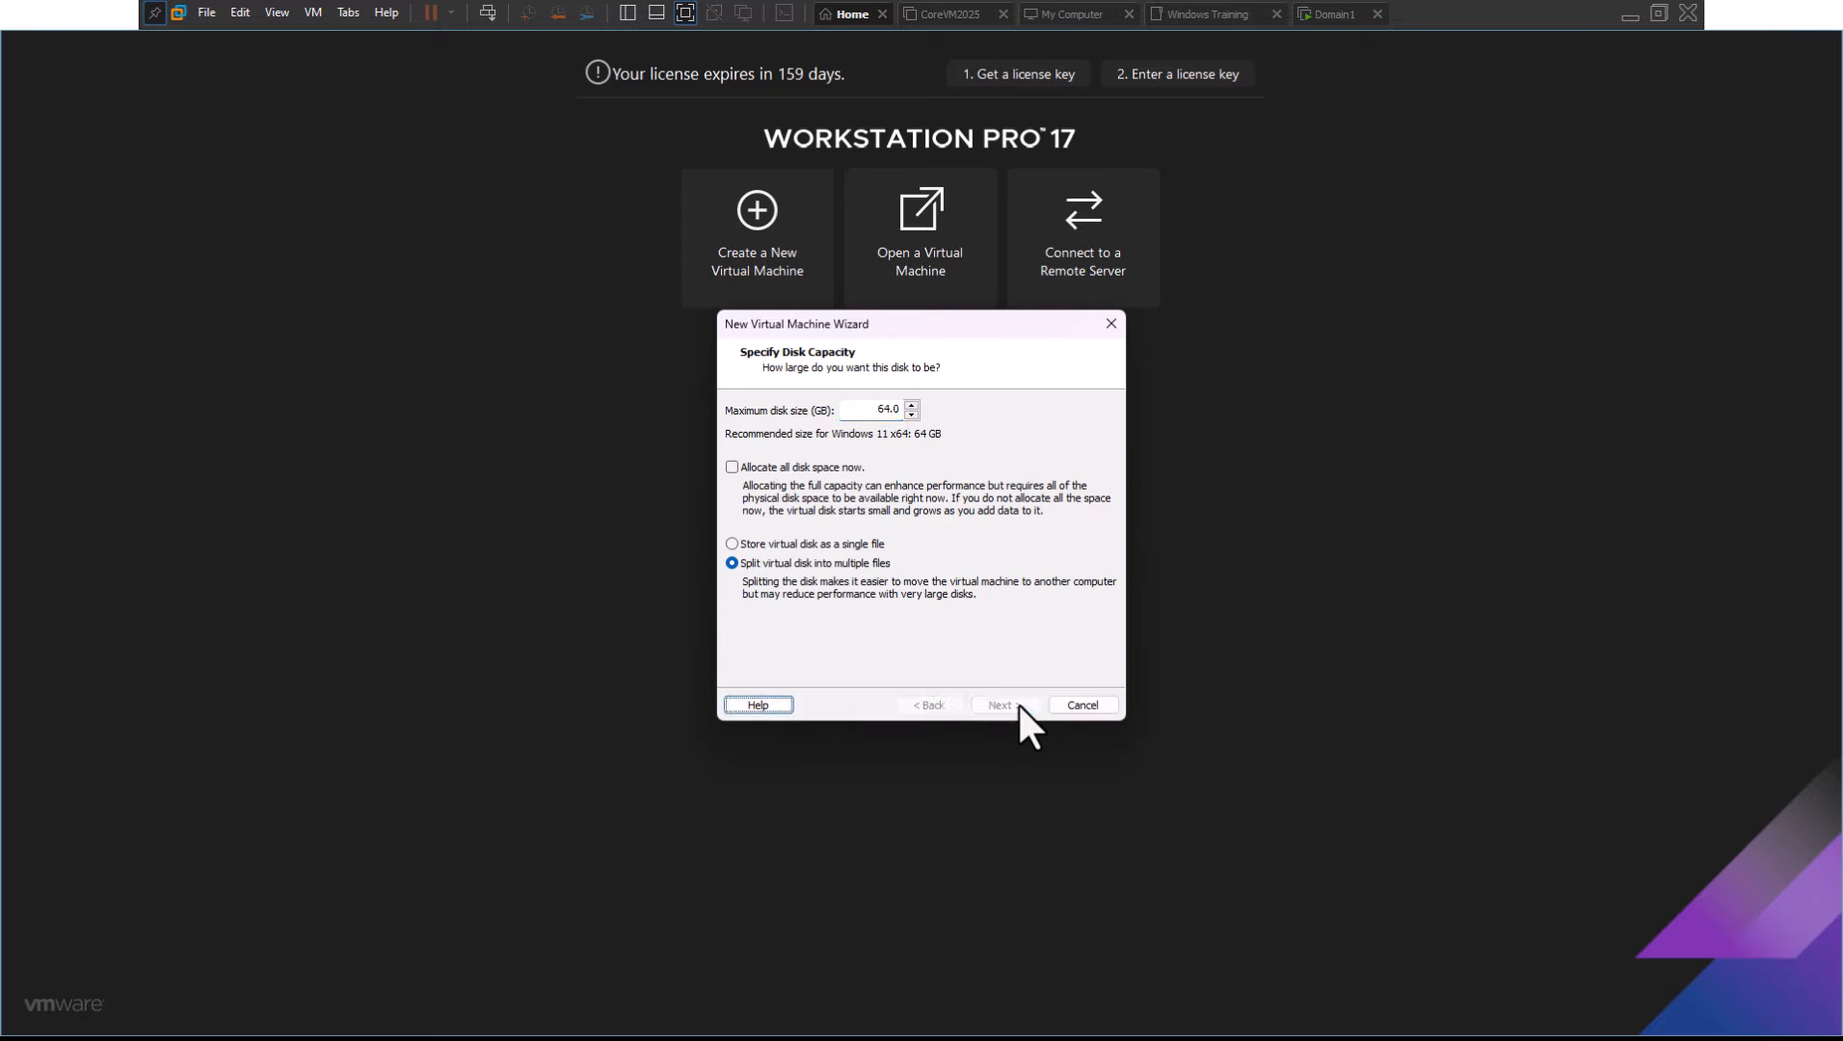
{"action": "left_click", "coordinate": [1017, 700]}
{"action": "left_click", "coordinate": [1016, 701]}
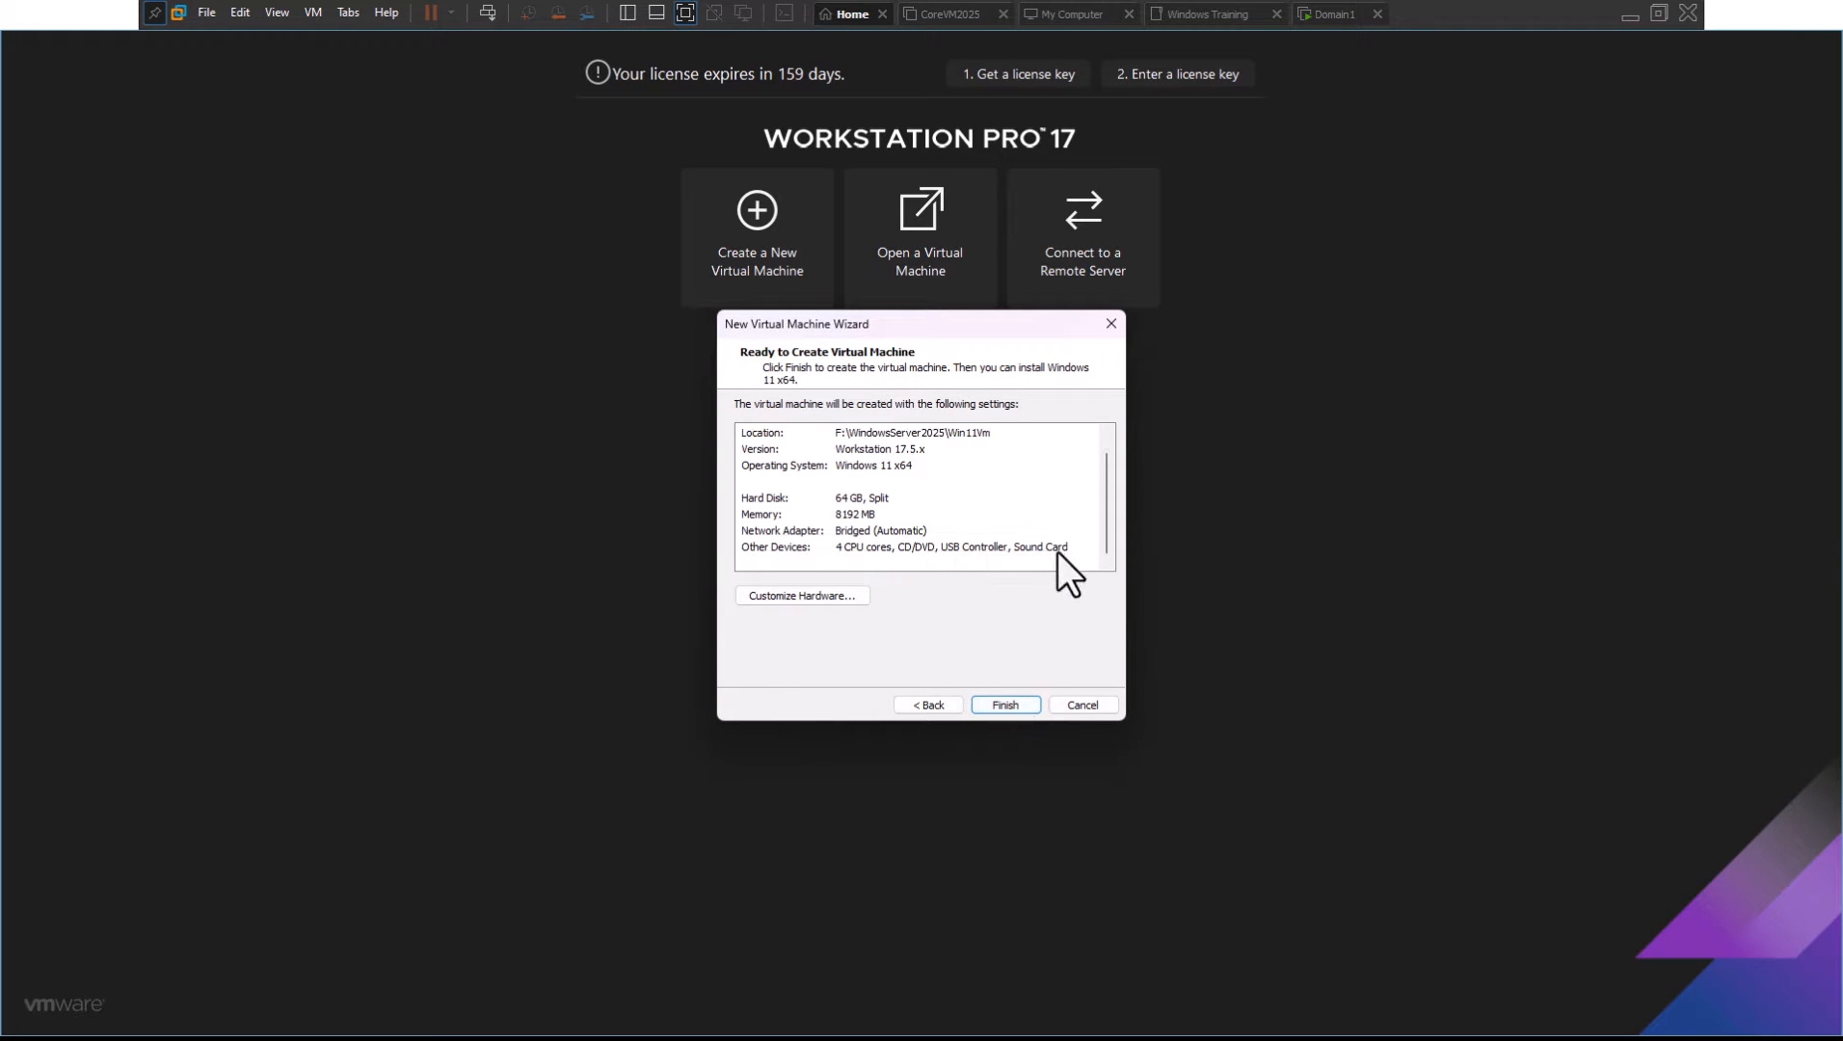
{"action": "left_click", "coordinate": [1017, 702]}
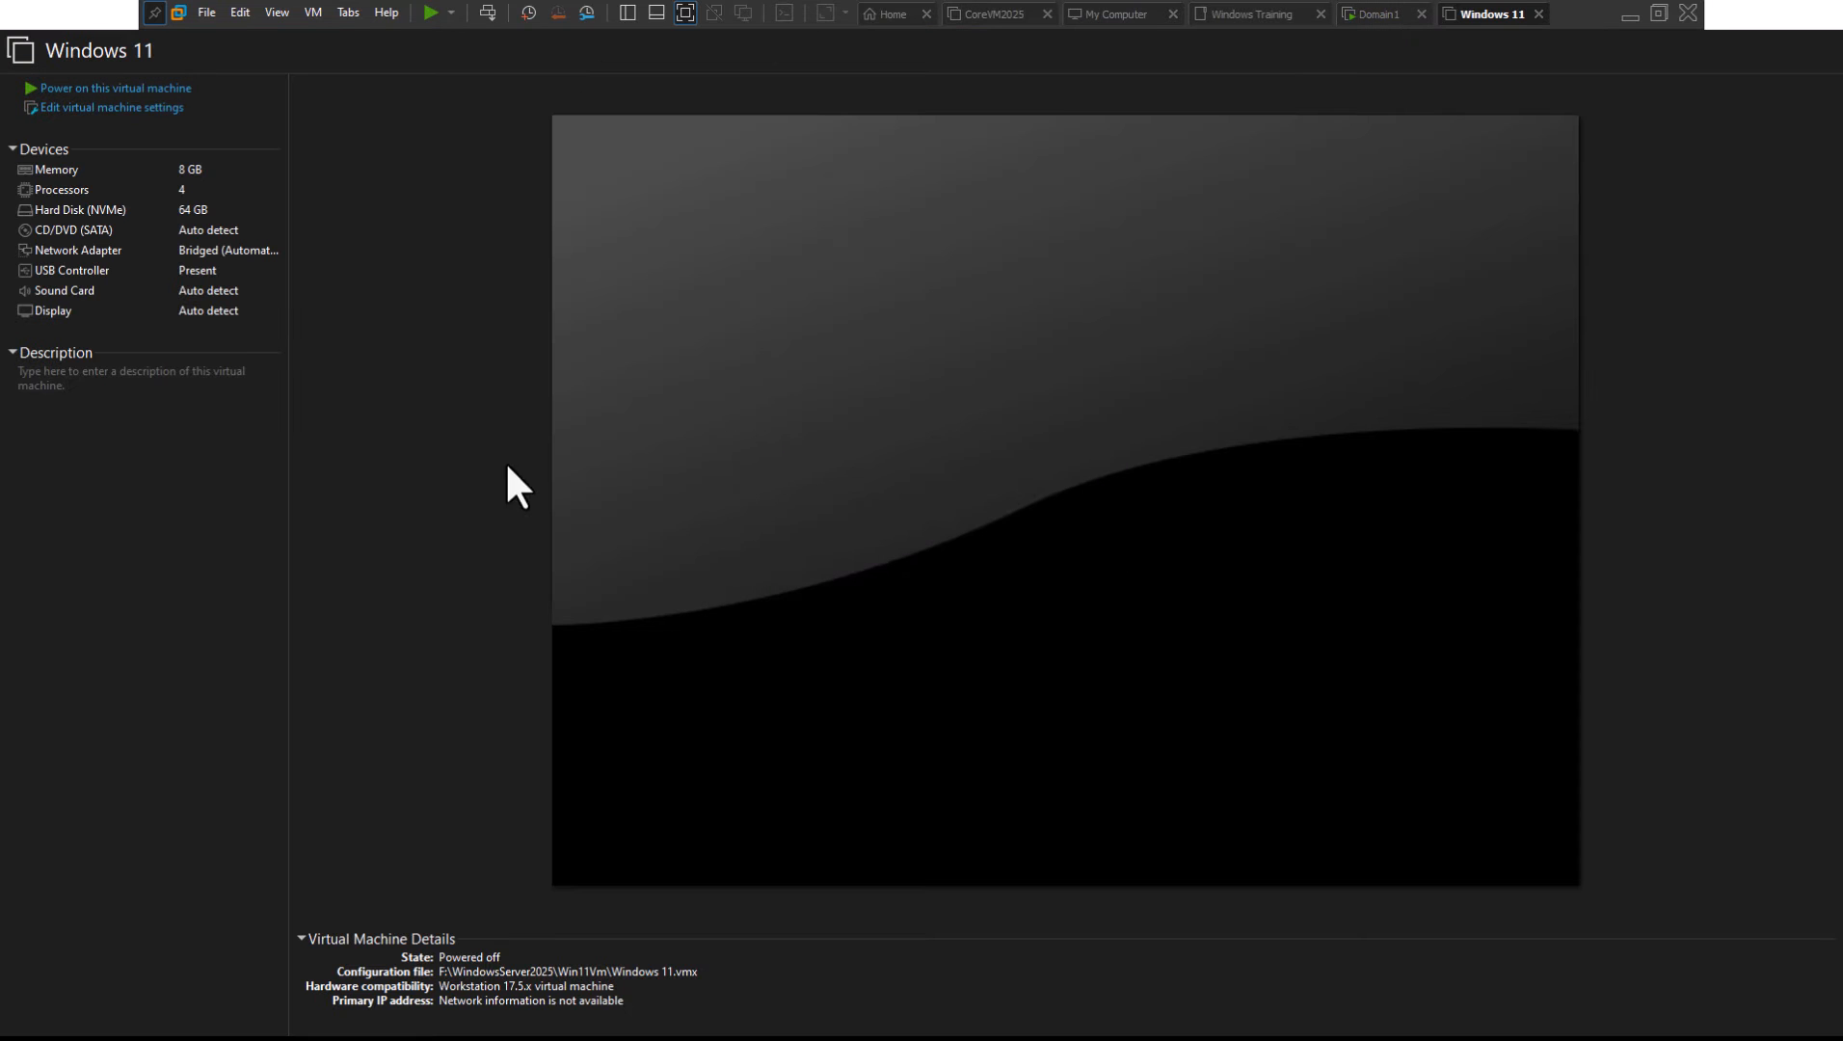
Point the CD/DVD (SATA) drive at the Windows 11 ISO image and power on the VM
{"action": "left_click", "coordinate": [83, 108]}
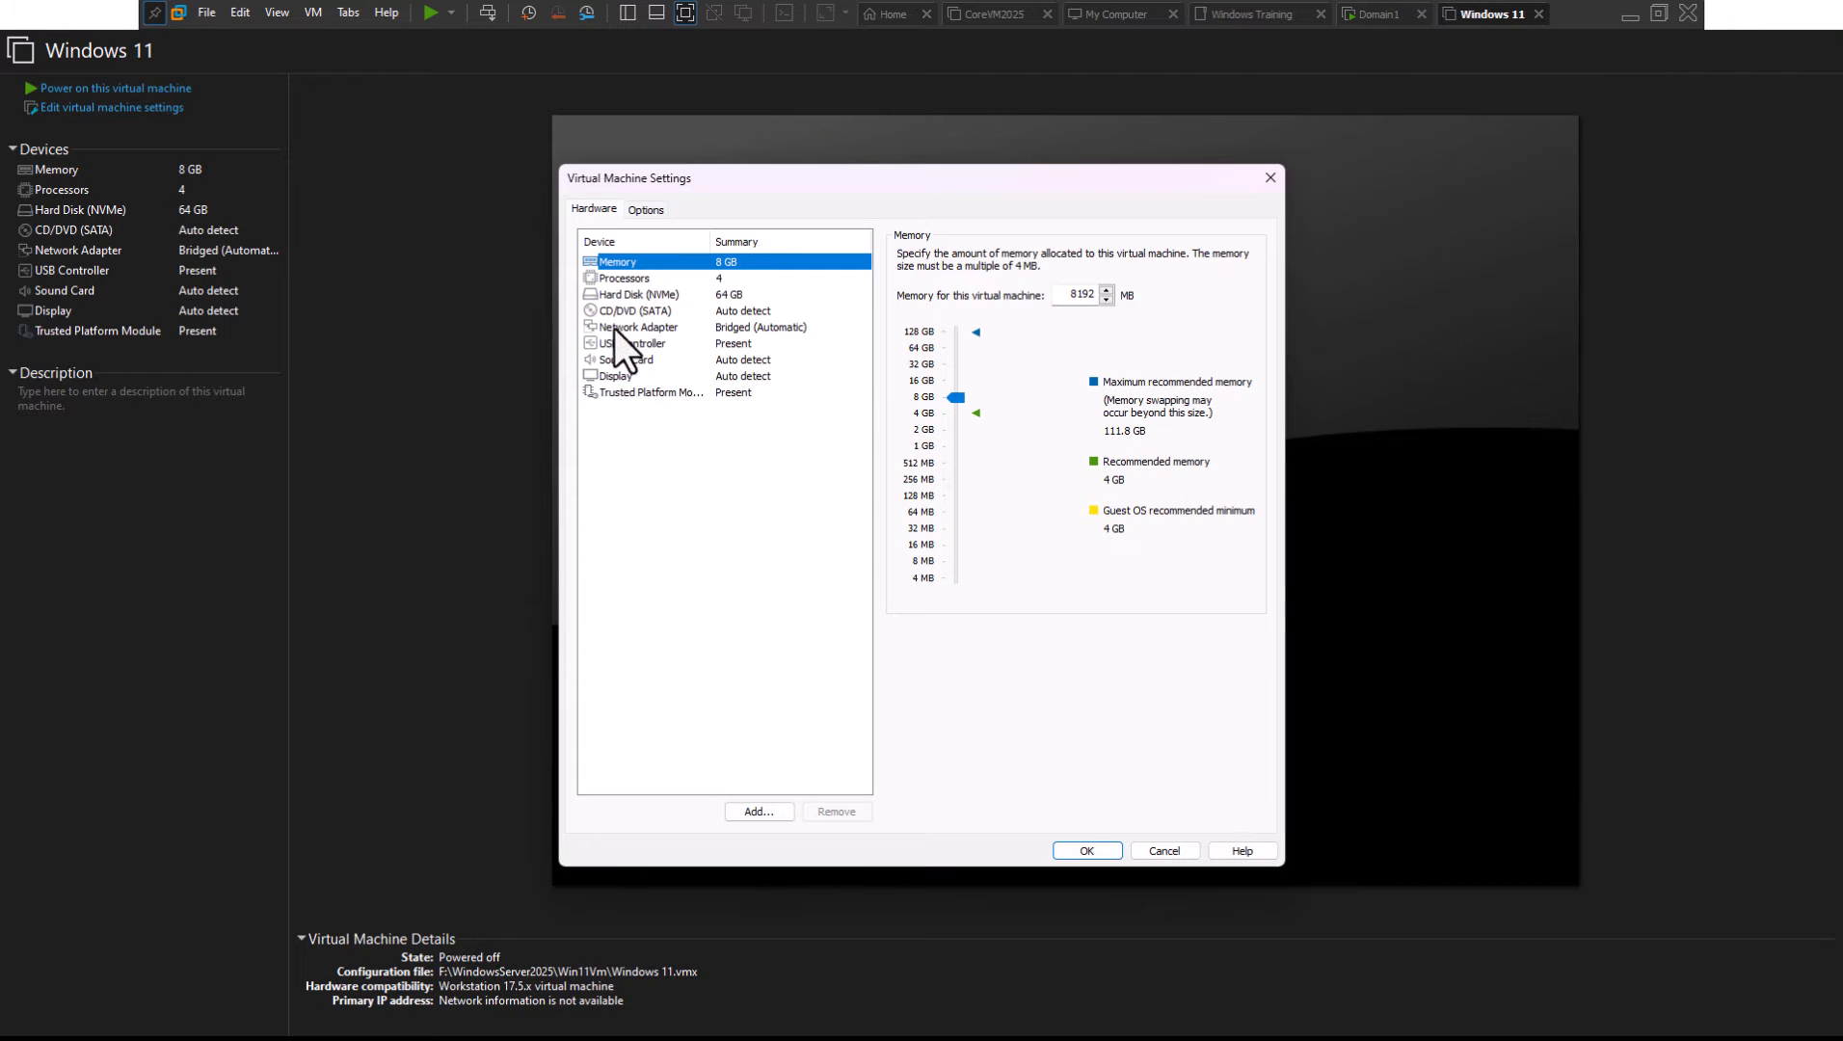
{"action": "left_click", "coordinate": [626, 310]}
{"action": "left_click", "coordinate": [986, 370]}
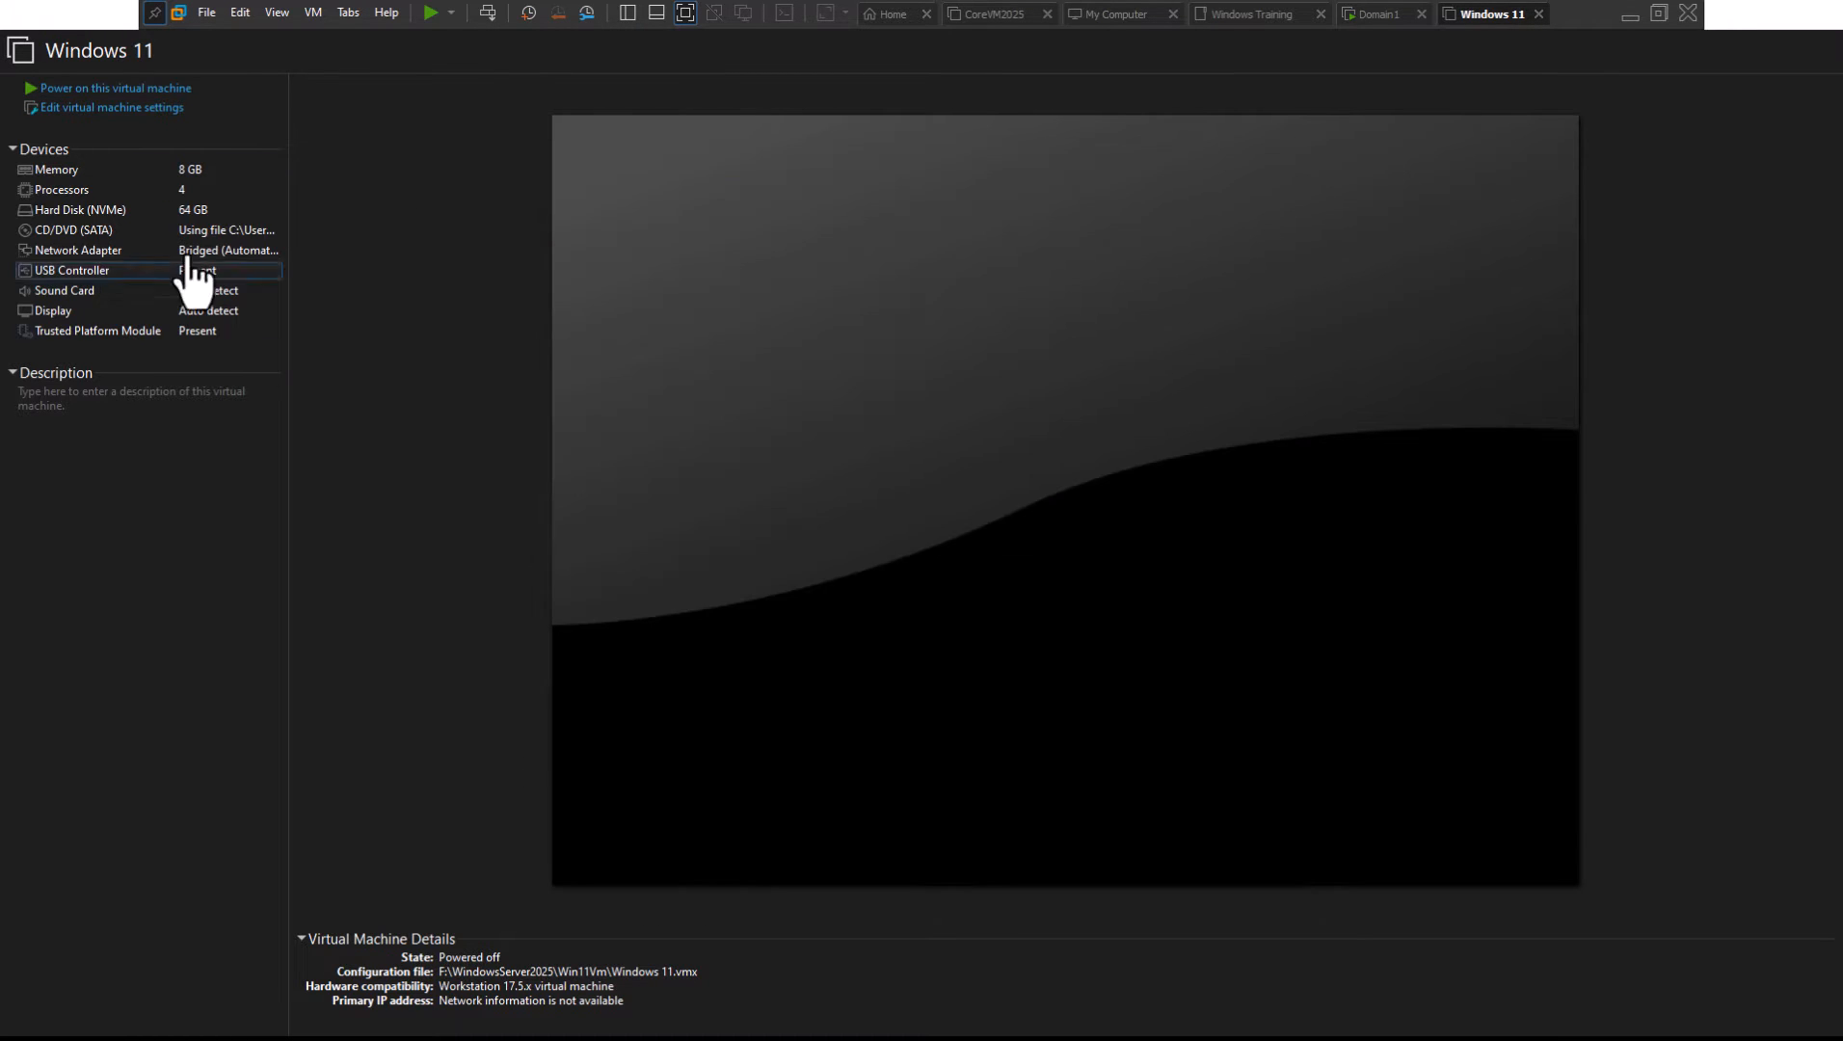
{"action": "left_click", "coordinate": [87, 88]}
{"action": "left_click", "coordinate": [1038, 625]}
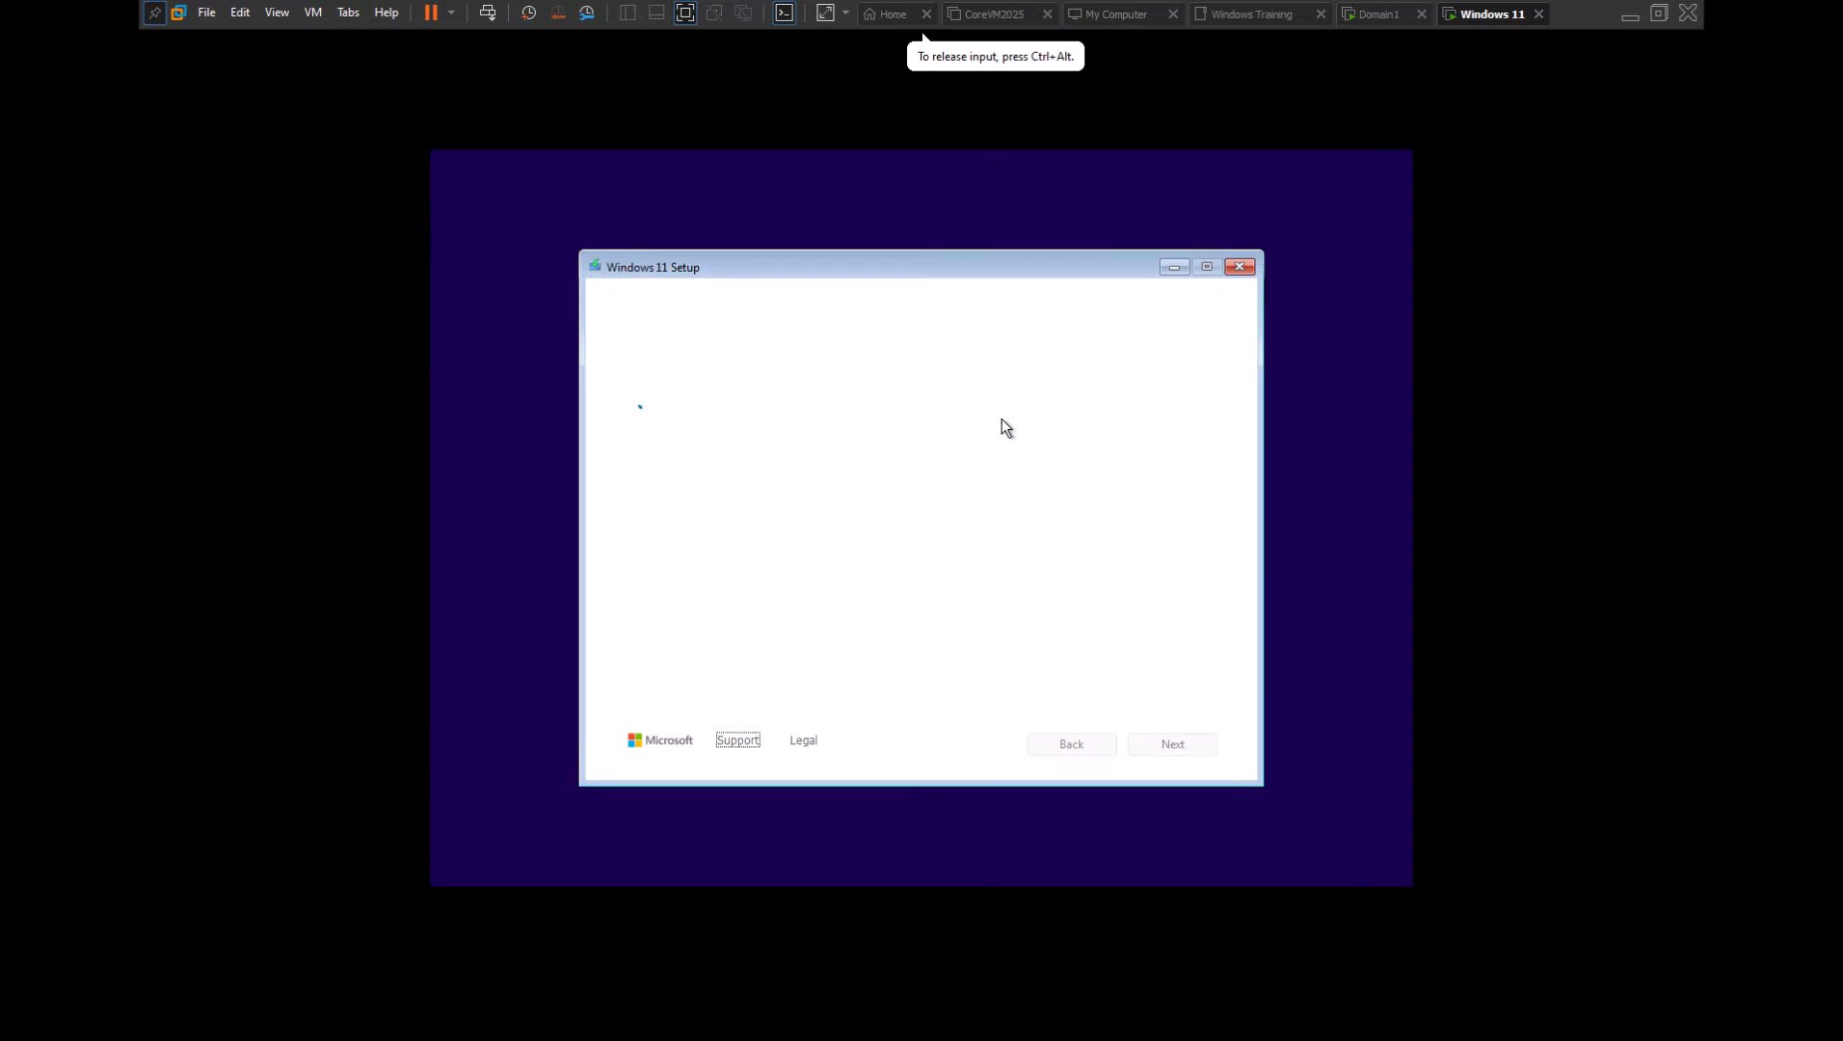
Keep the default language and keyboard settings and skip the product key
{"action": "left_click", "coordinate": [925, 397]}
{"action": "left_click", "coordinate": [925, 414]}
{"action": "left_click", "coordinate": [1172, 744]}
{"action": "left_click", "coordinate": [1155, 748]}
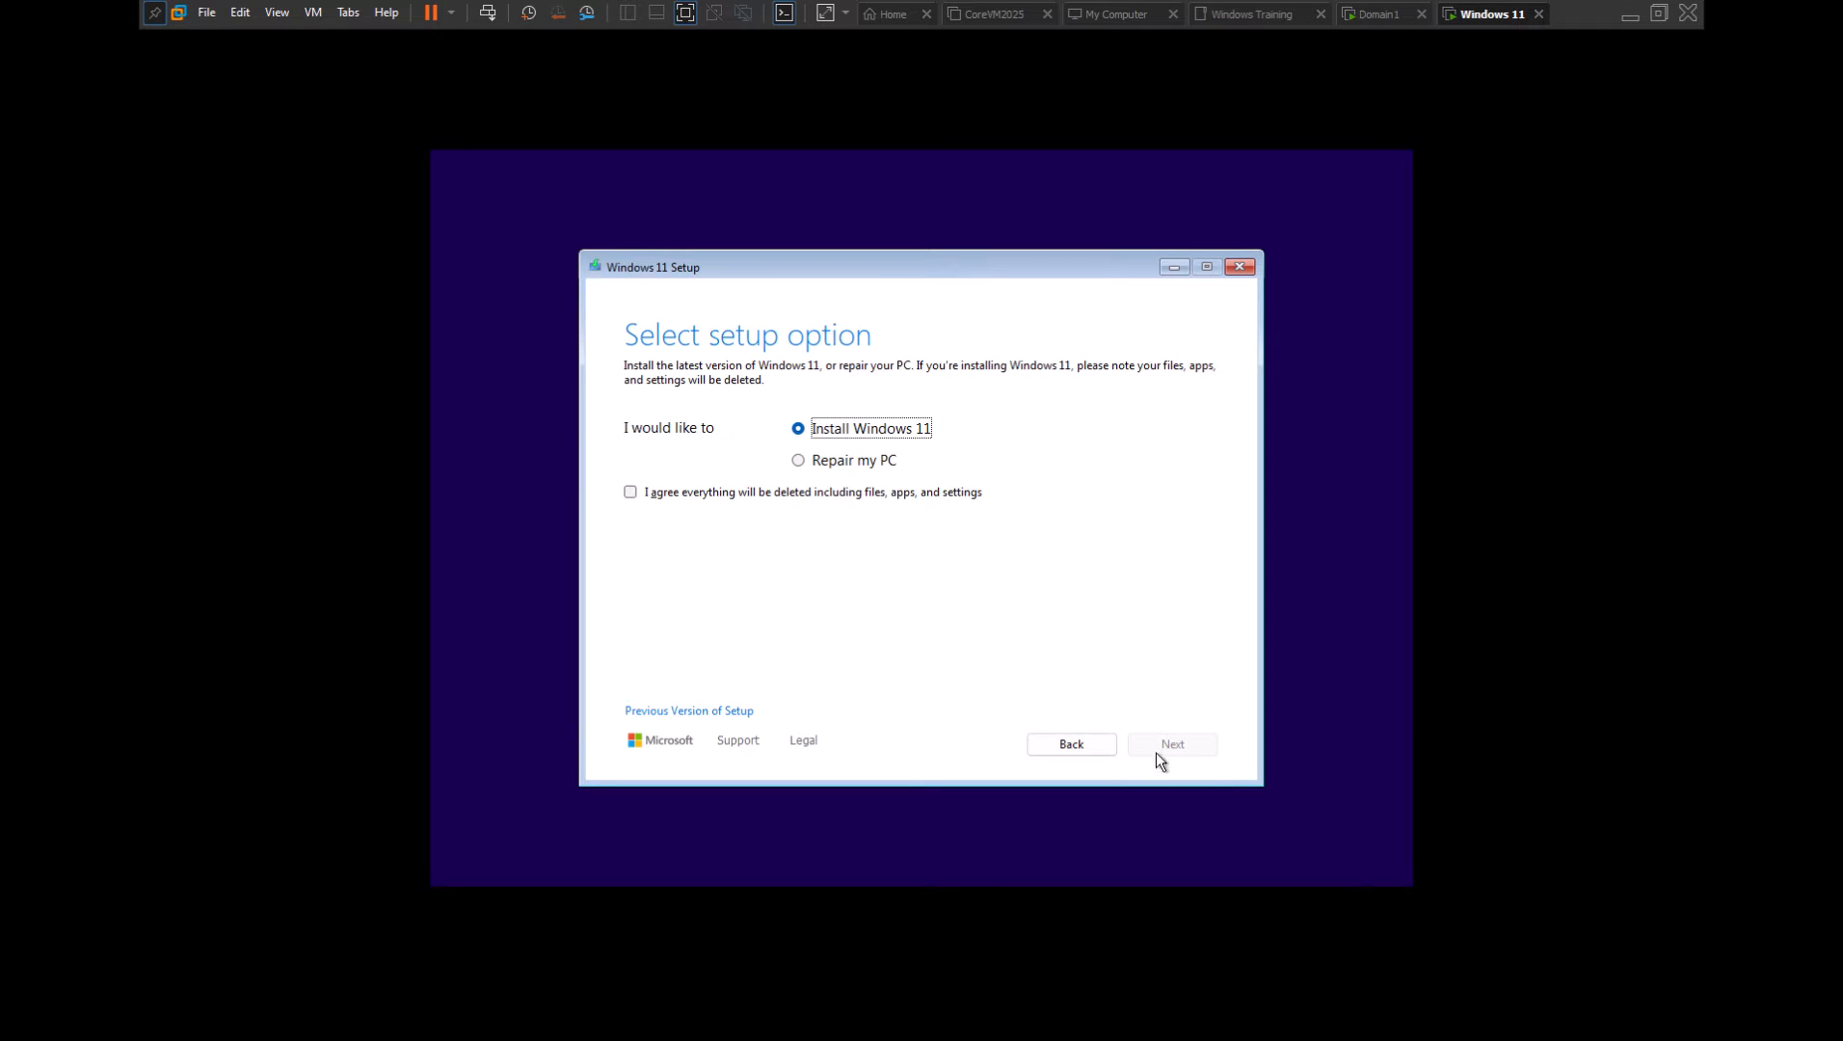
{"action": "left_click", "coordinate": [1164, 752]}
{"action": "left_click", "coordinate": [759, 686]}
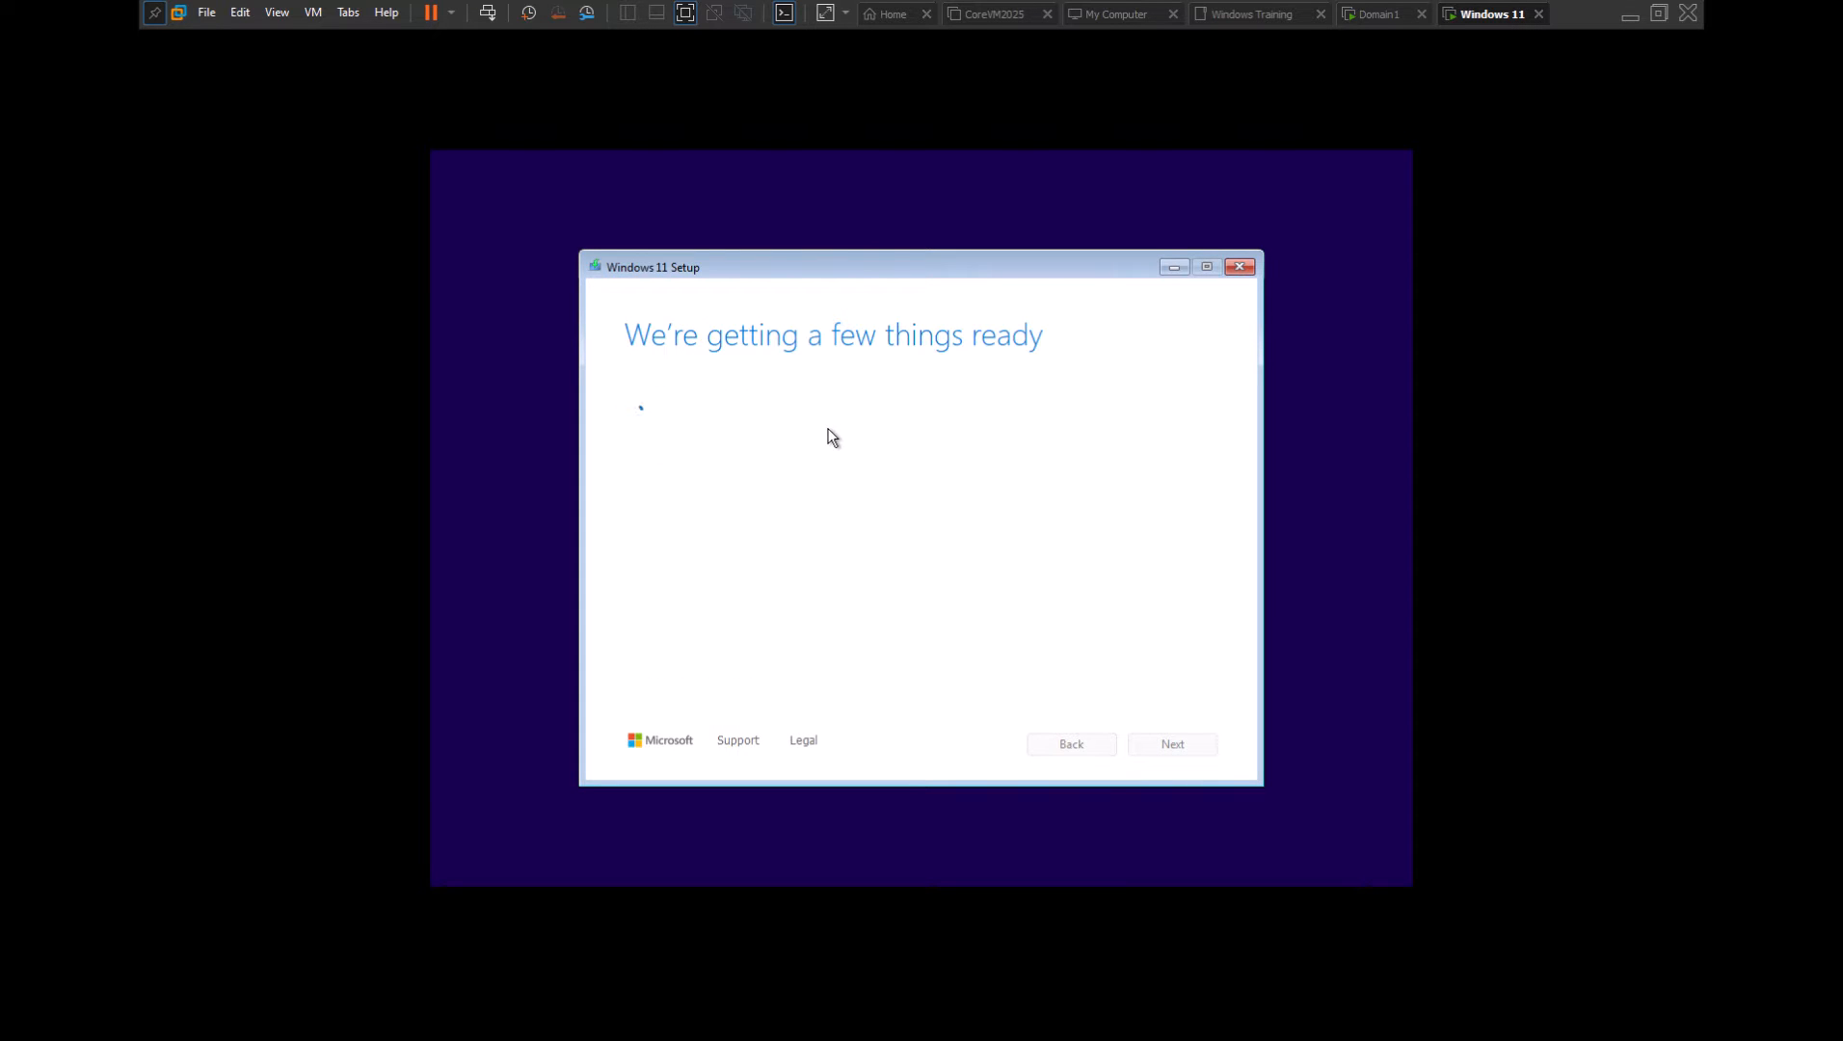
Install Windows 11 Pro onto the 64 GB unallocated disk after accepting the licence terms
{"action": "scroll", "coordinate": [771, 443], "scroll_direction": "down", "scroll_amount": 2}
{"action": "left_click", "coordinate": [713, 434]}
{"action": "left_click", "coordinate": [1167, 744]}
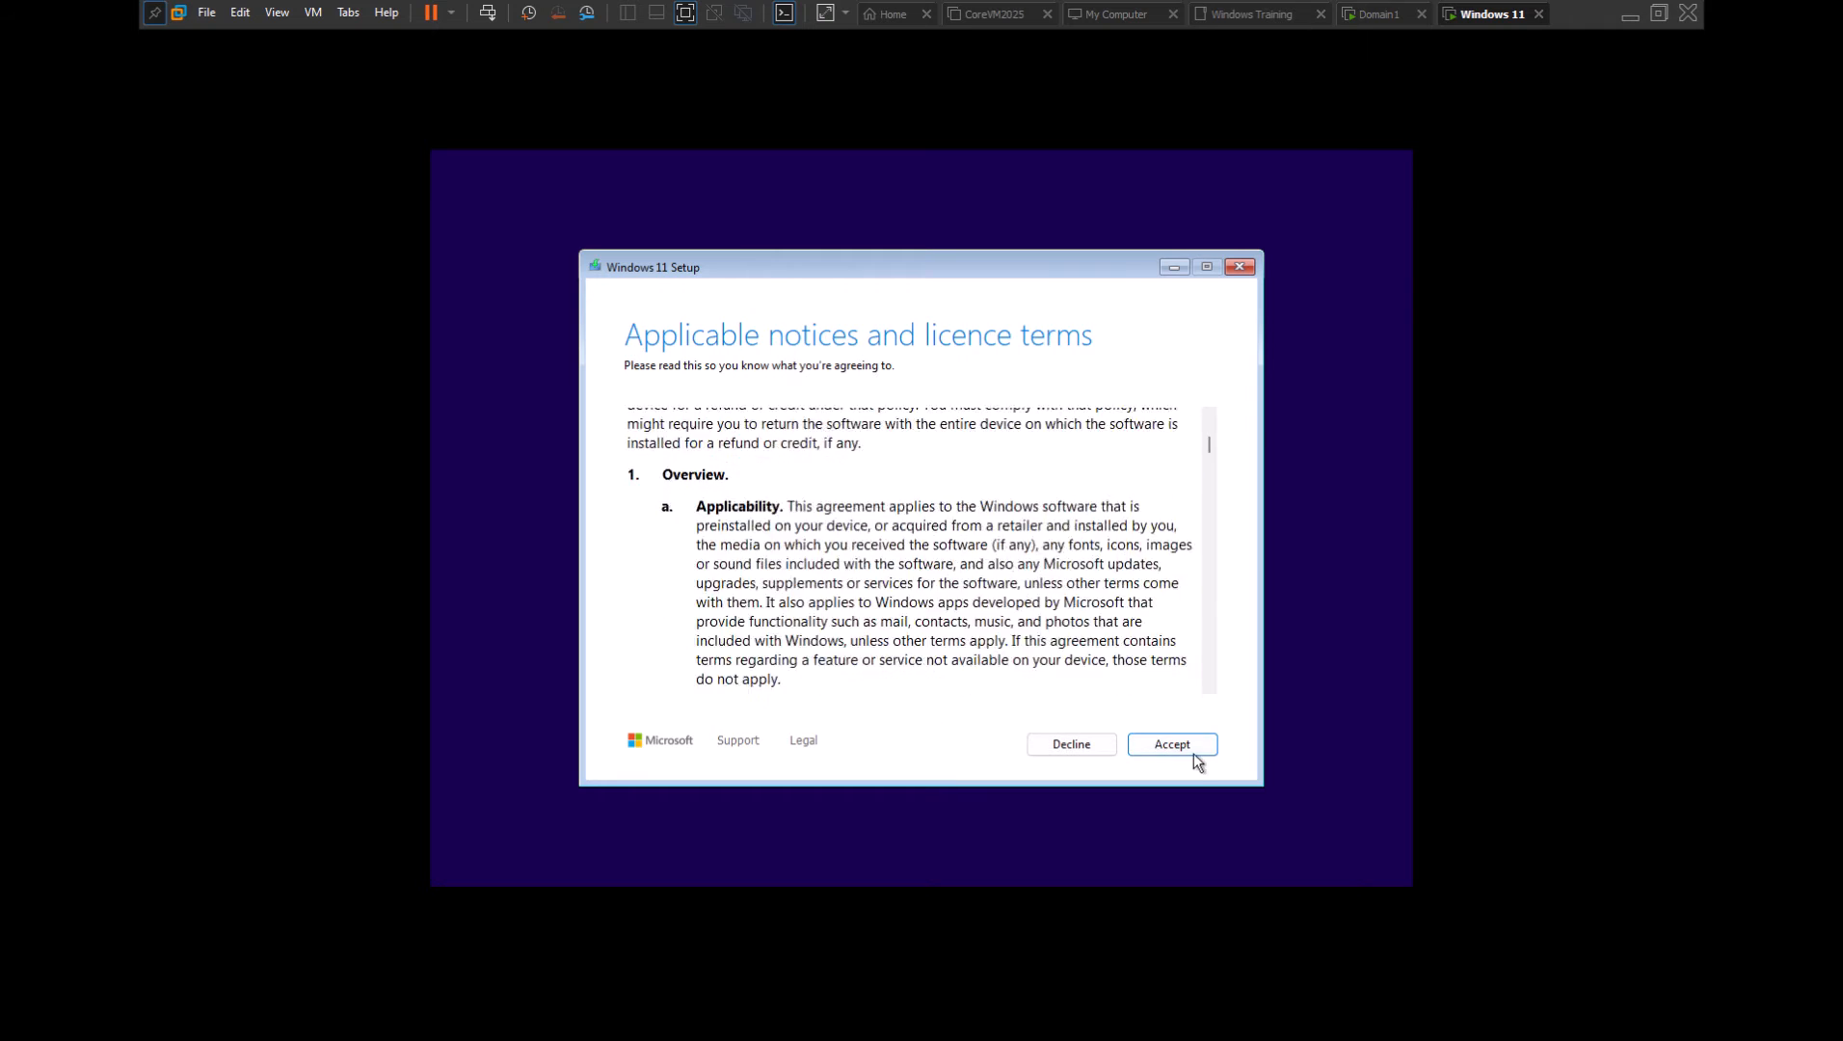
{"action": "left_click", "coordinate": [1193, 755]}
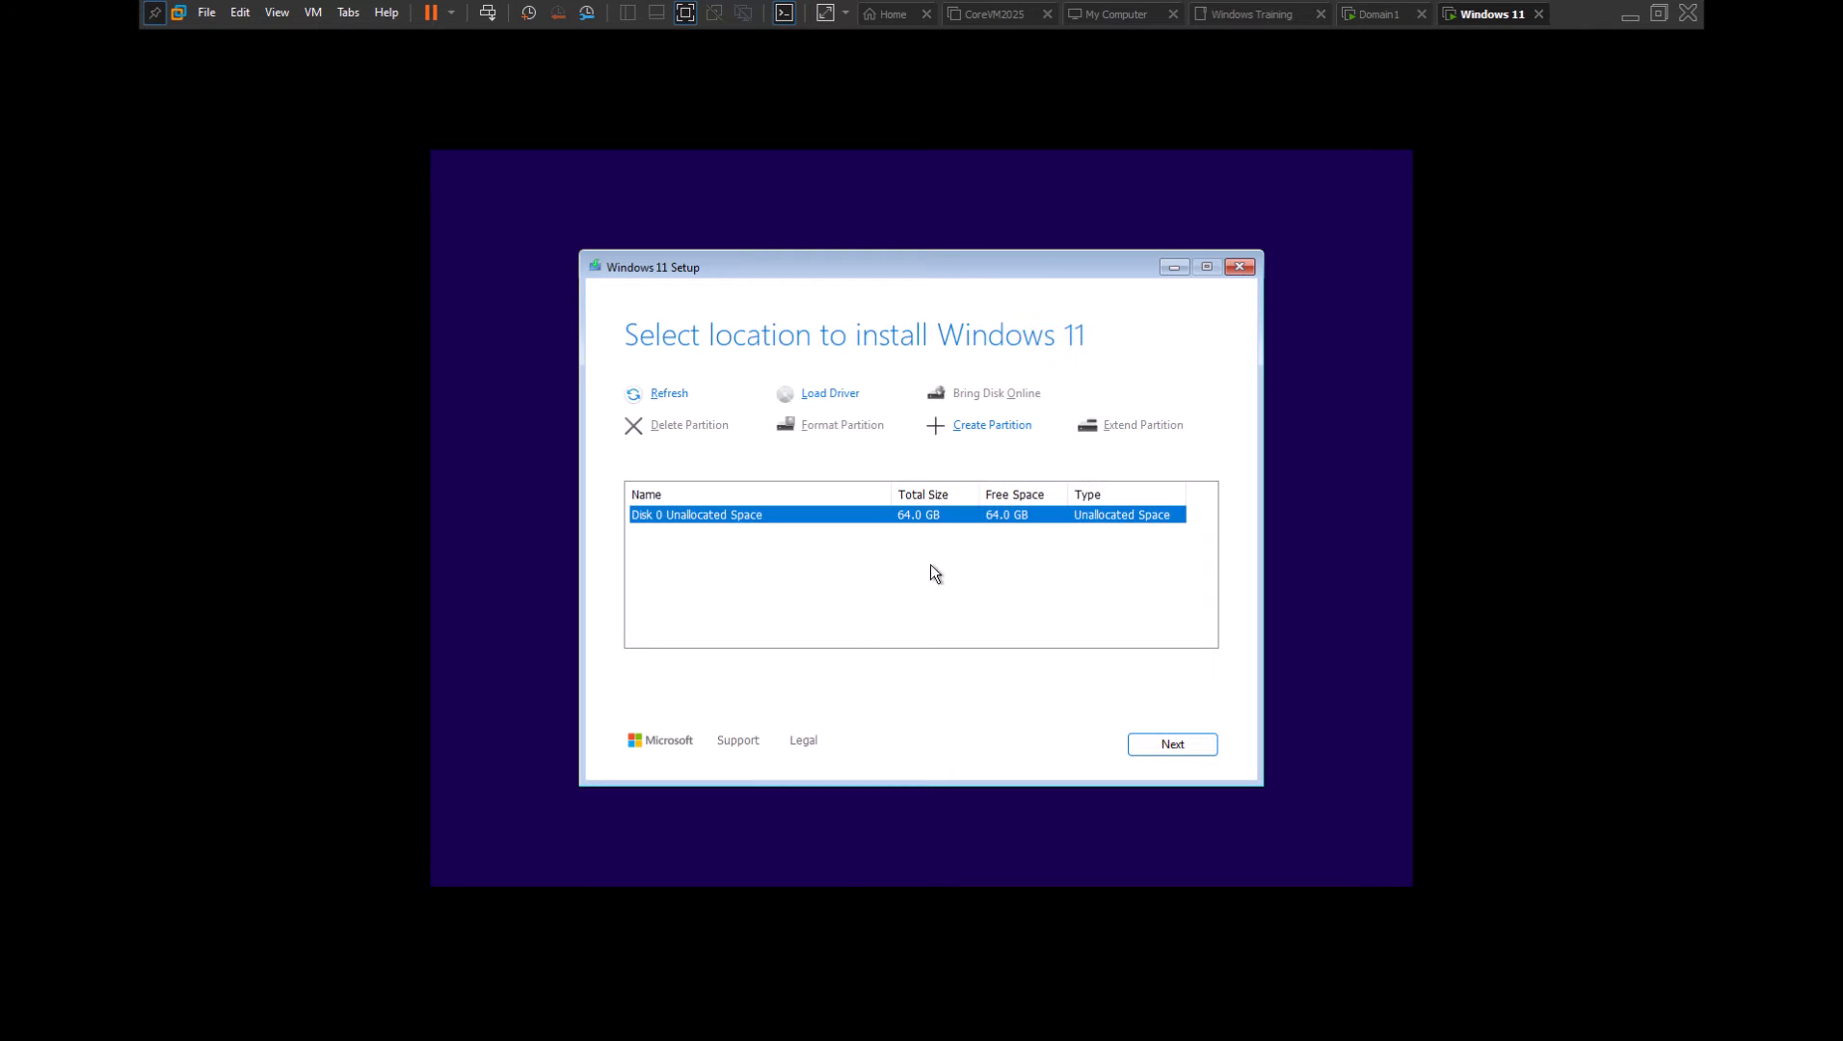
{"action": "left_click", "coordinate": [1174, 746]}
{"action": "left_click", "coordinate": [1152, 744]}
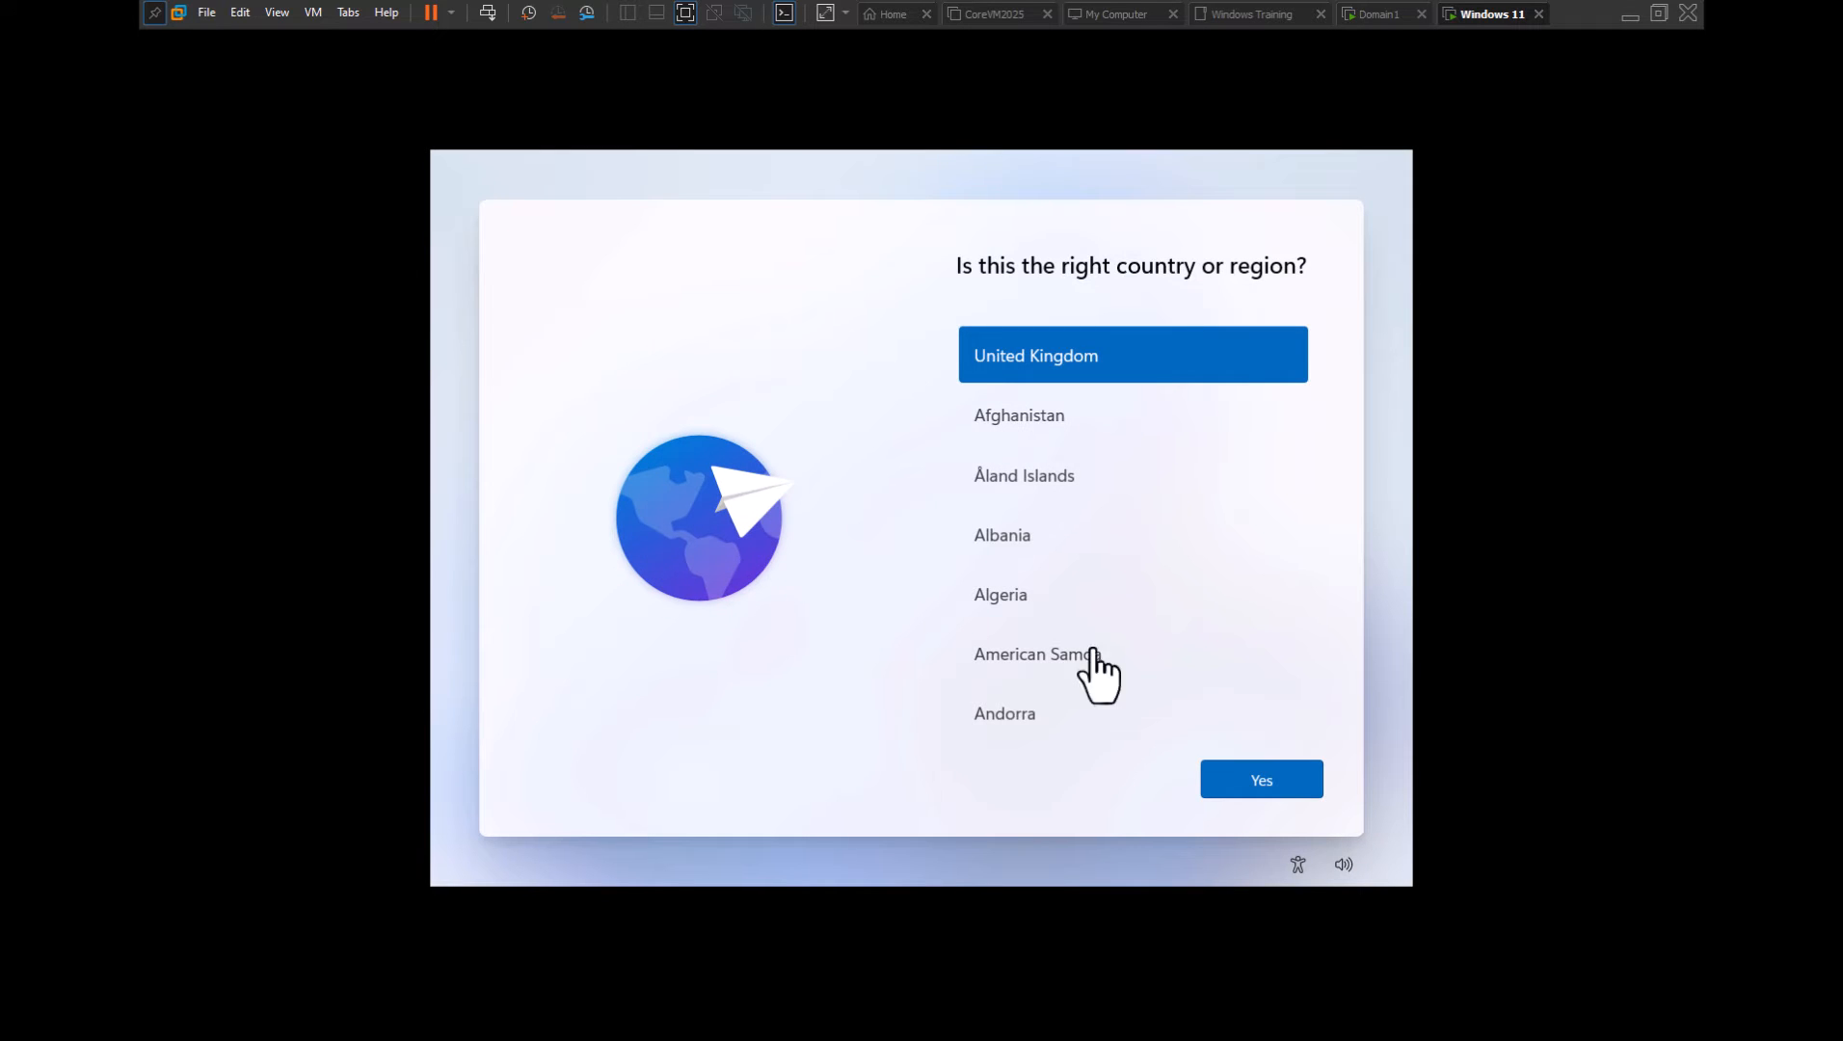
Confirm United Kingdom and its keyboard layout, skipping a second layout
{"action": "left_click", "coordinate": [1243, 789]}
{"action": "left_click", "coordinate": [1219, 776]}
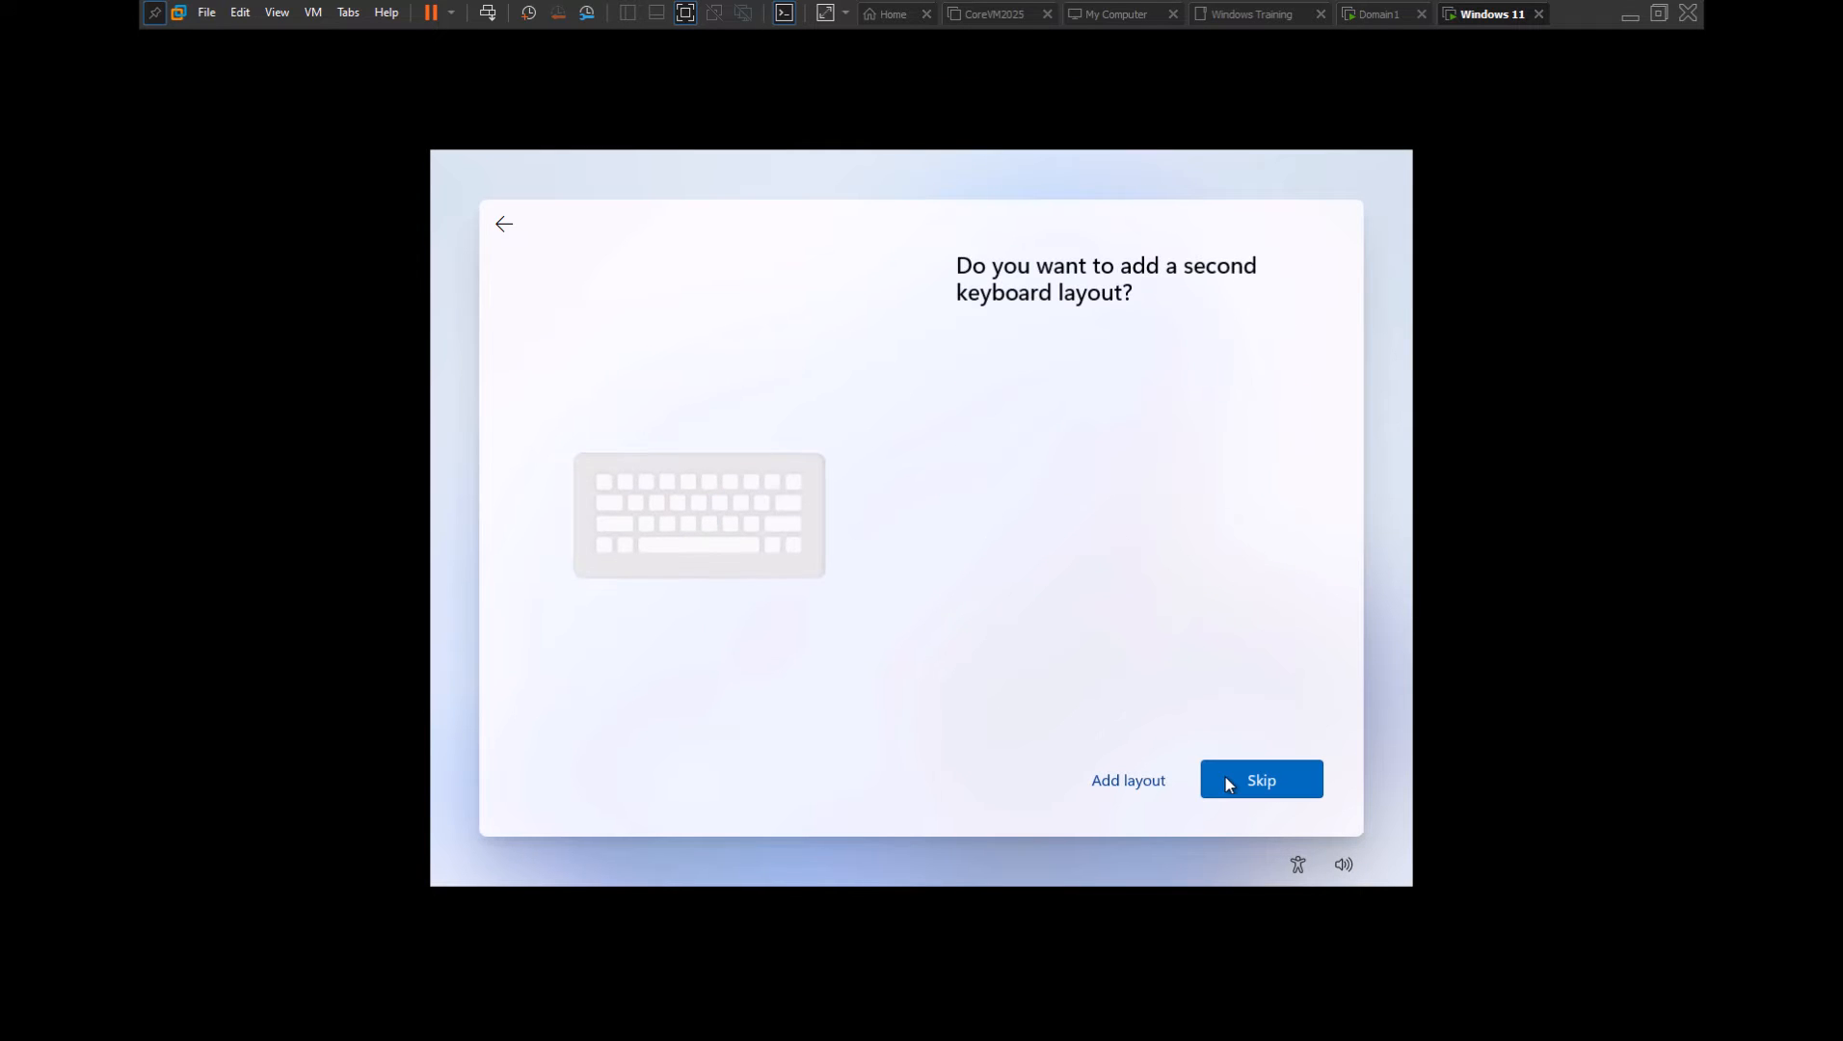
{"action": "left_click", "coordinate": [1225, 778]}
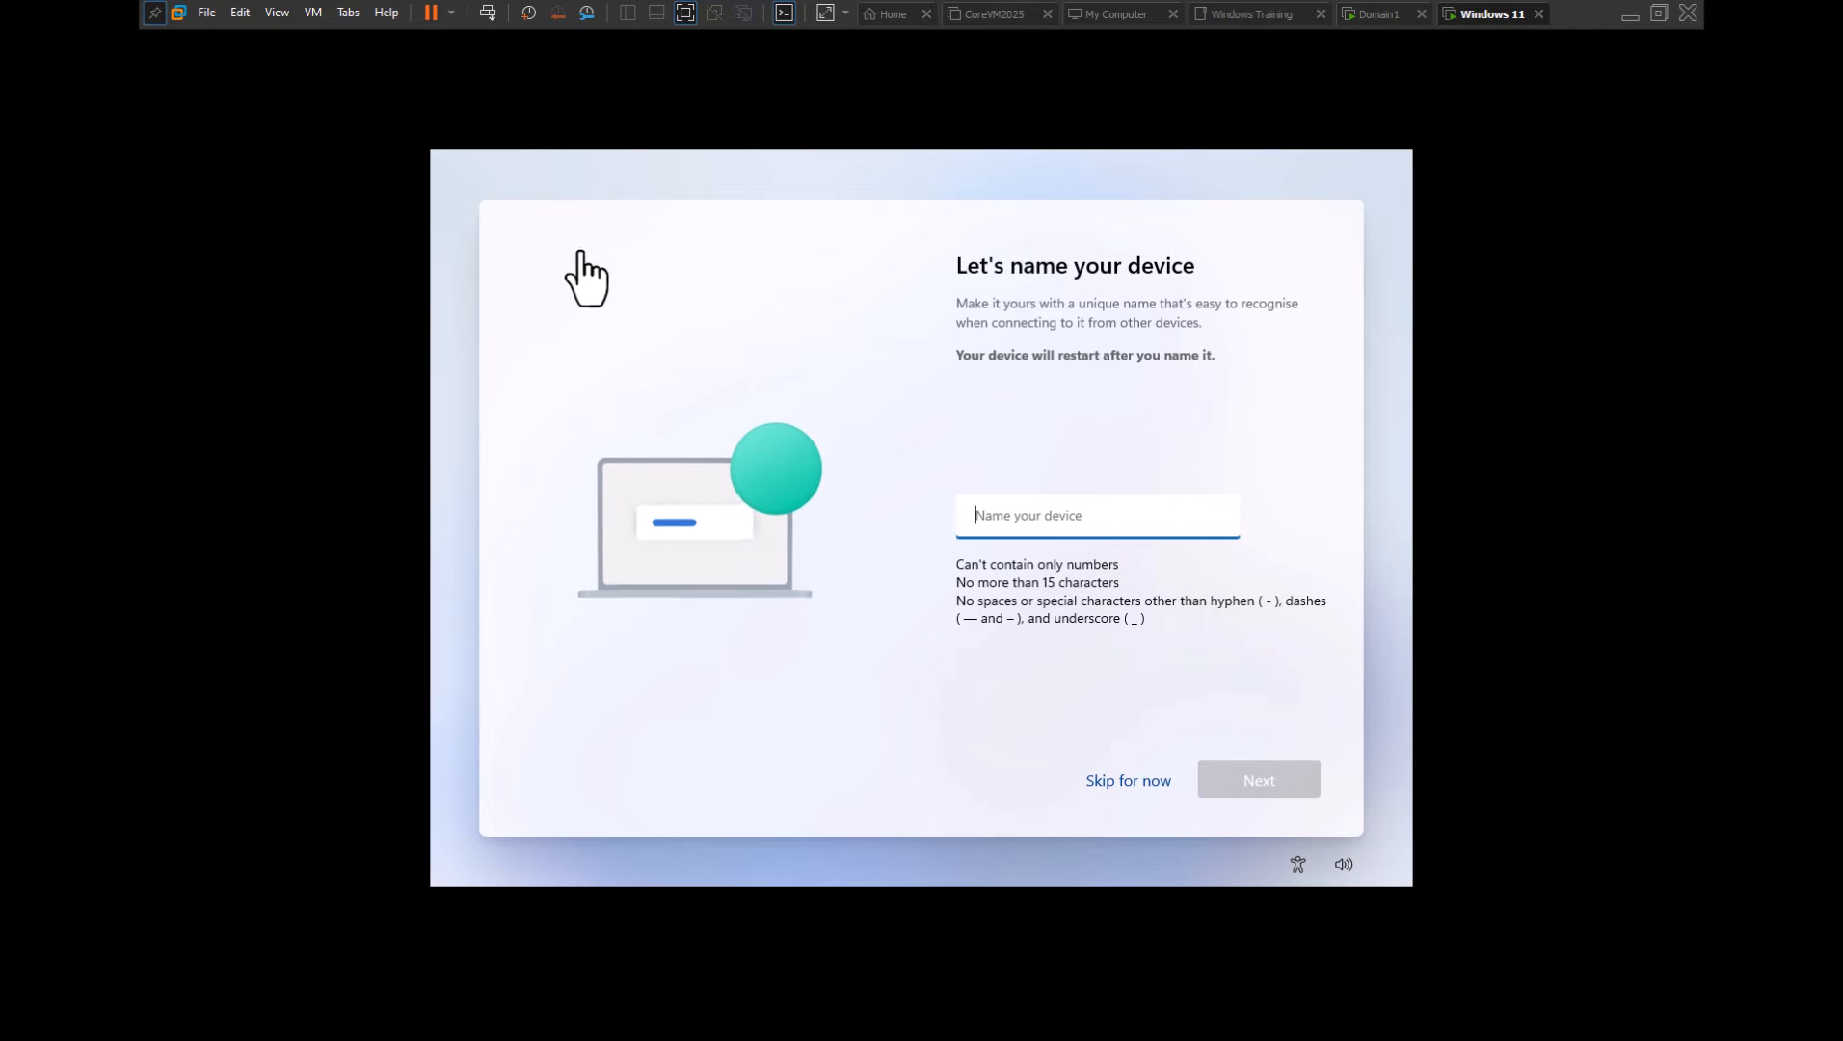
Name the device 'Admin-PC'
{"action": "left_click", "coordinate": [1005, 515]}
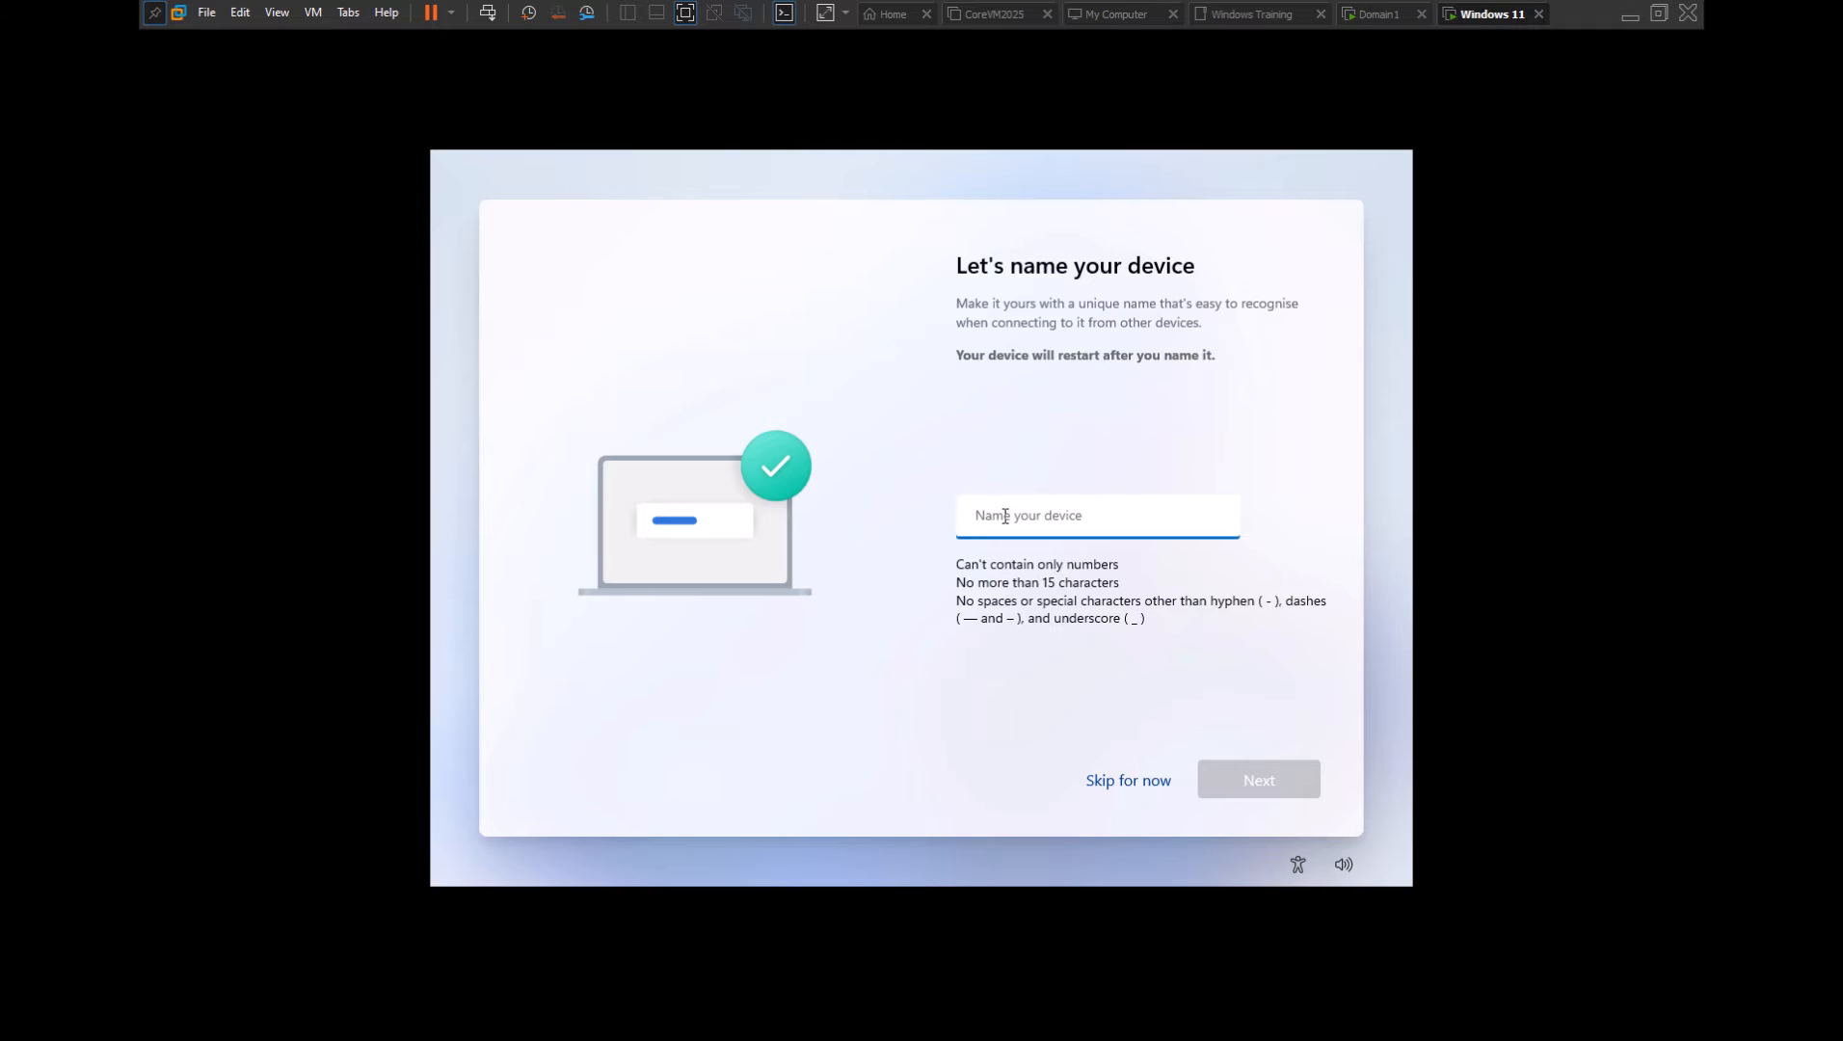
{"action": "type", "text": "Admin-"}
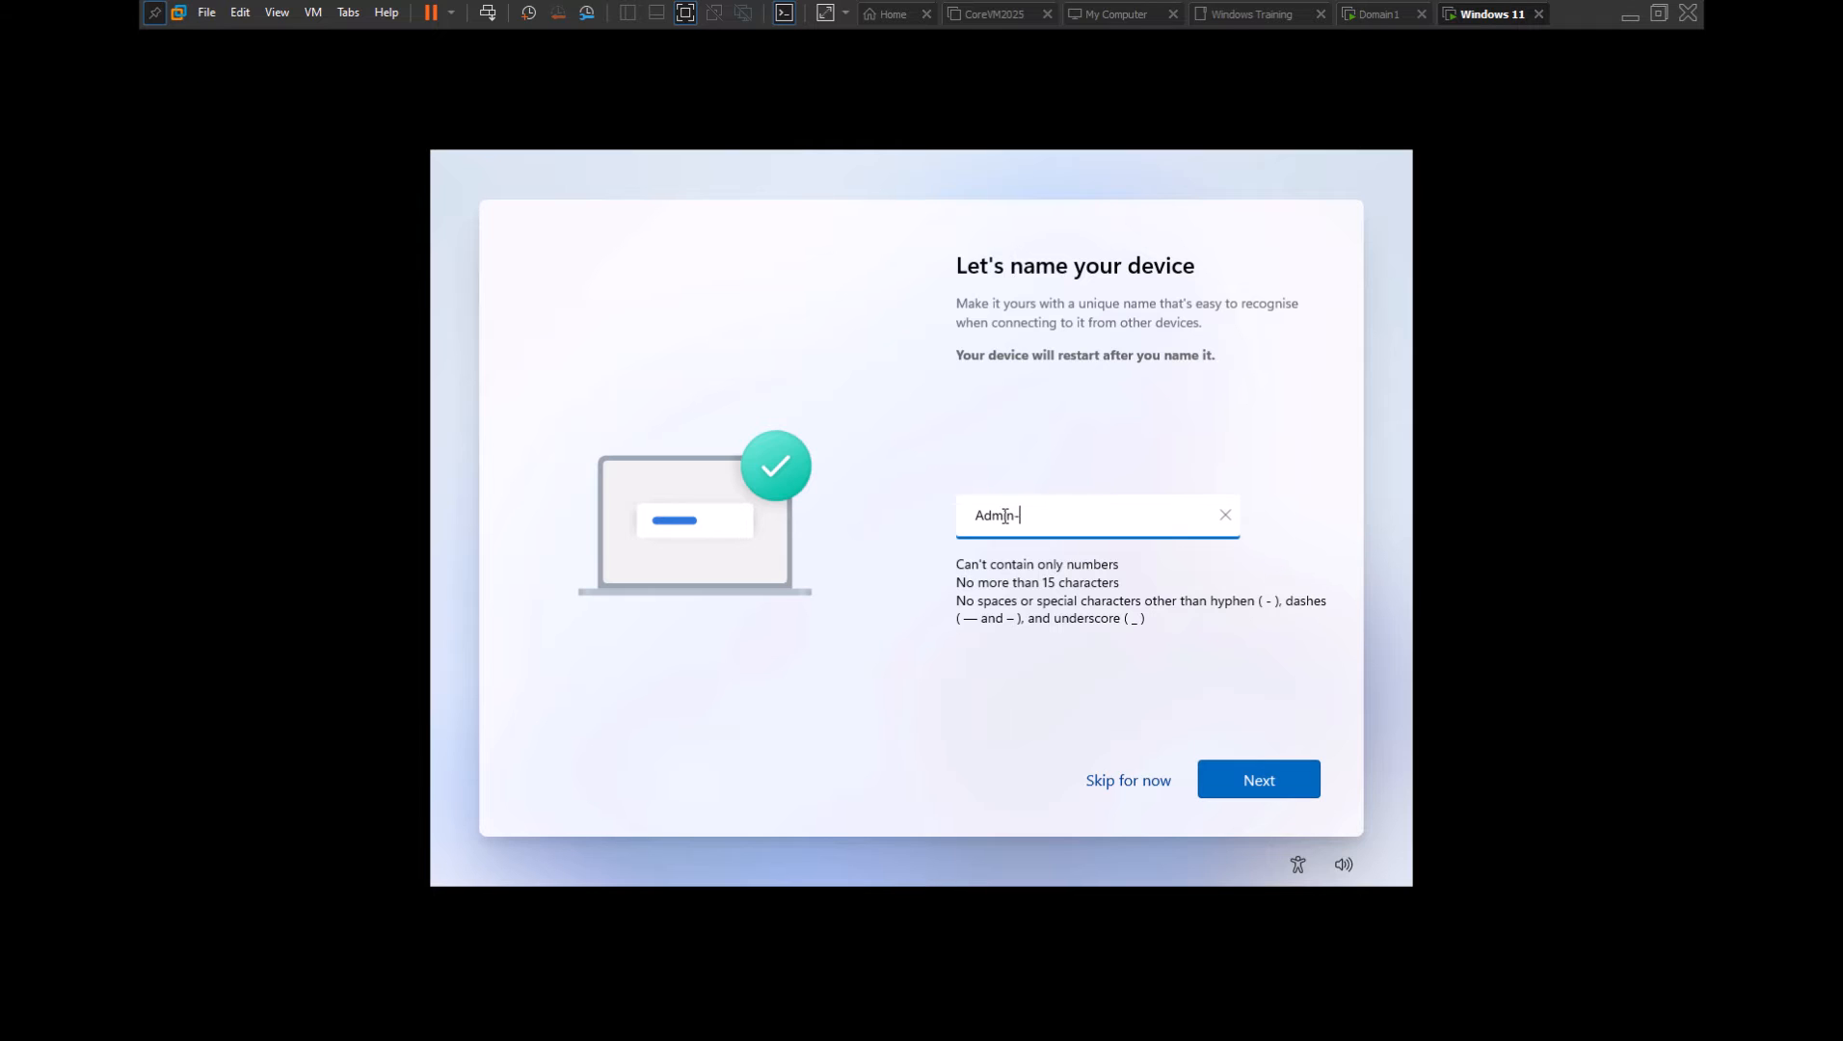
{"action": "type", "text": "PC"}
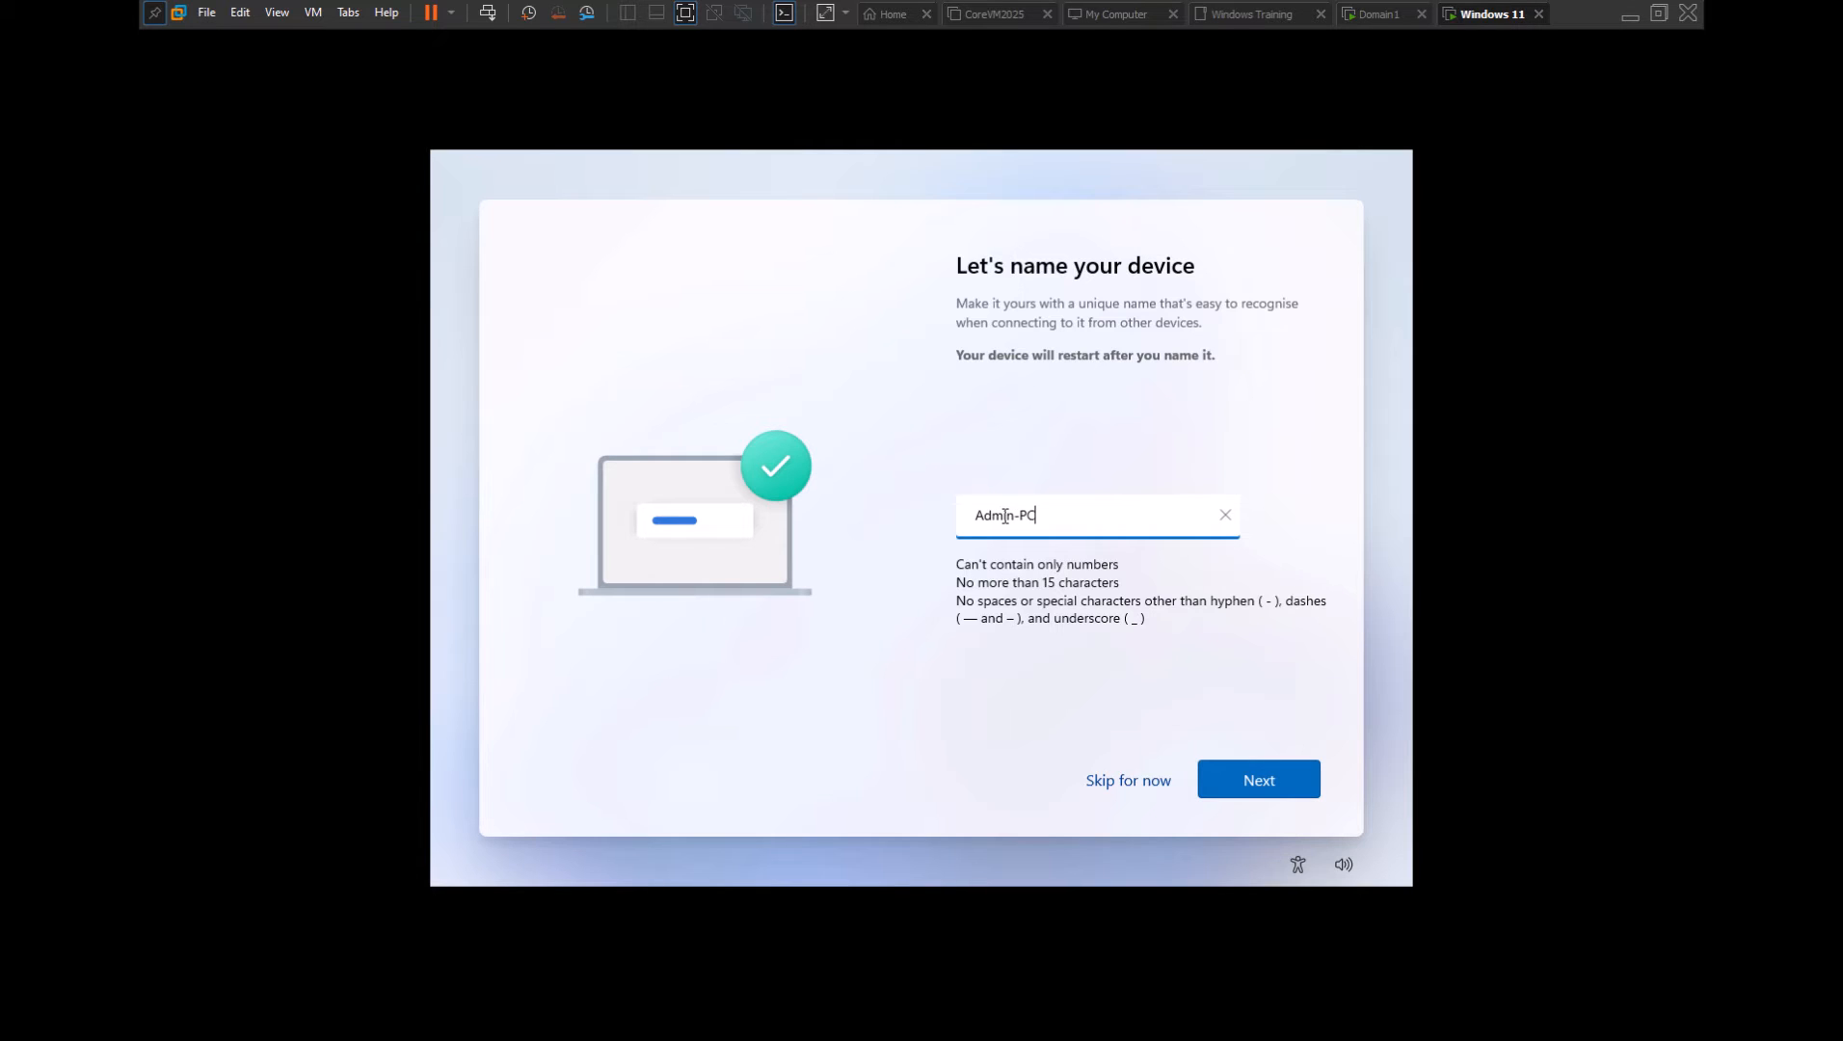
{"action": "left_click", "coordinate": [1207, 775]}
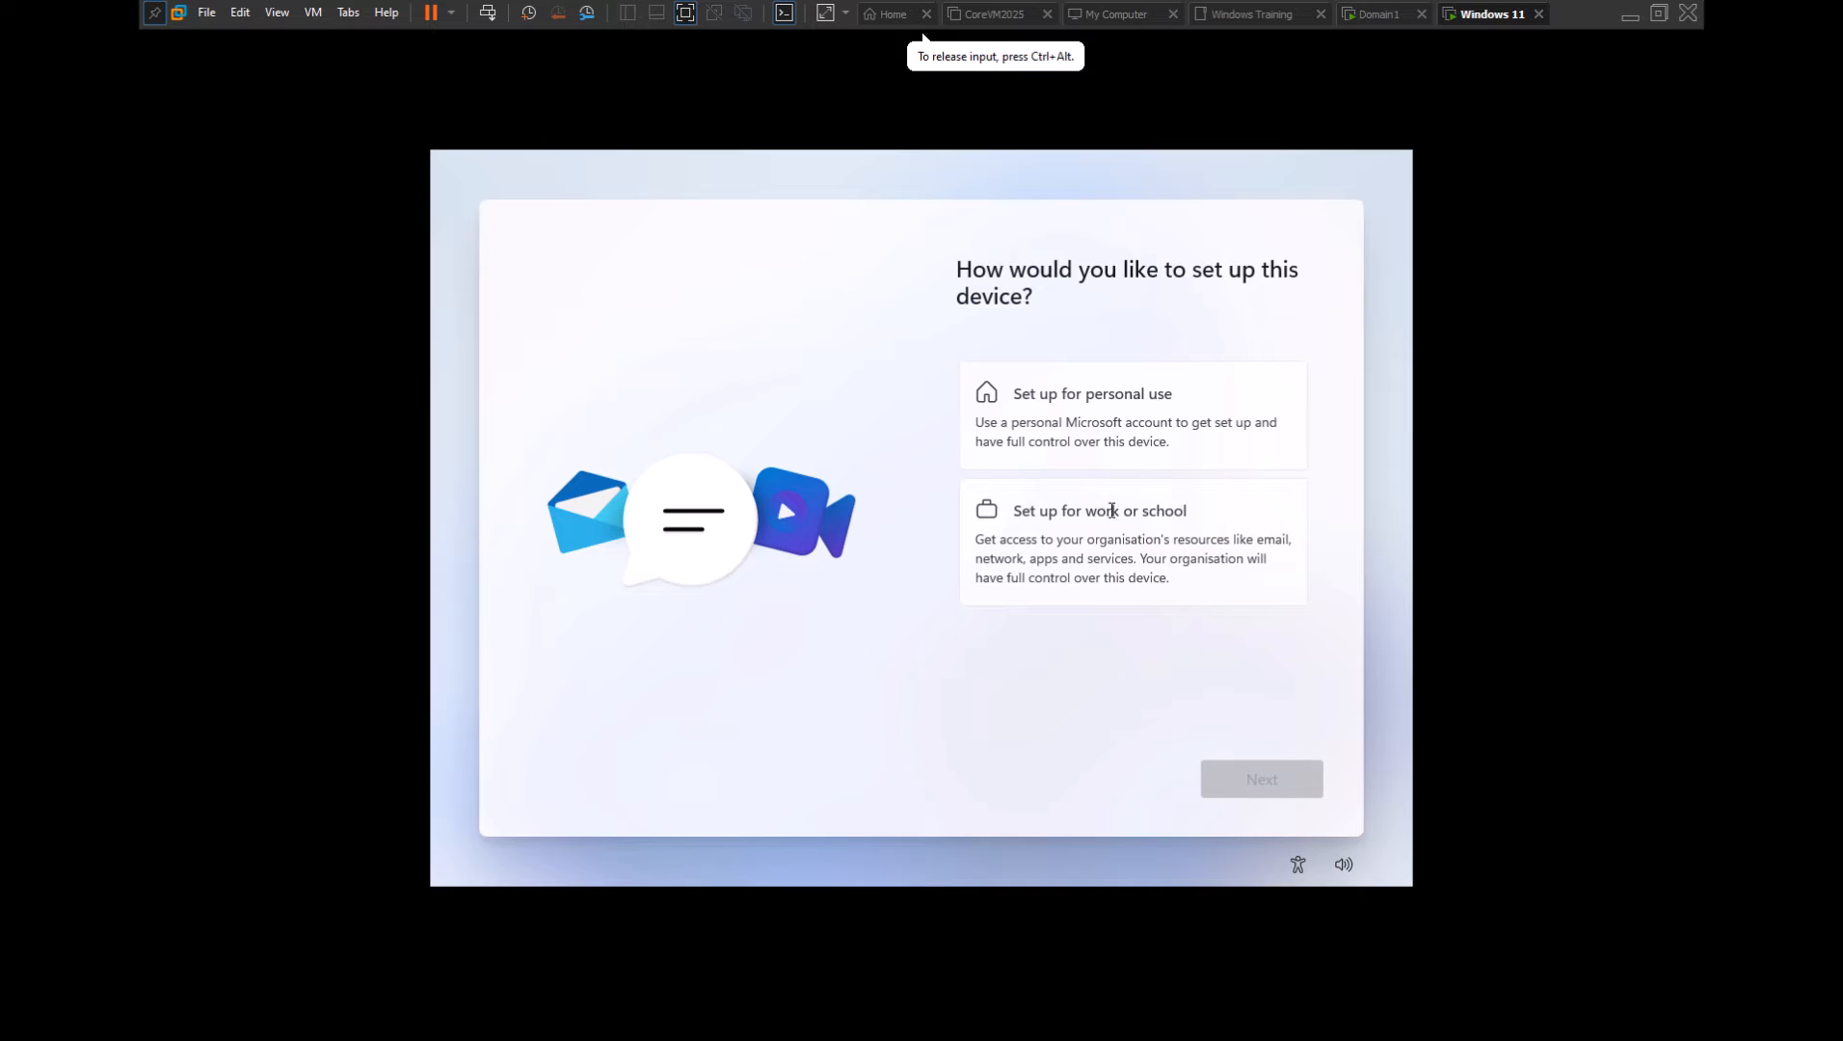
Choose work or school setup, then switch to domain join instead via sign-in options
{"action": "left_click", "coordinate": [1118, 516]}
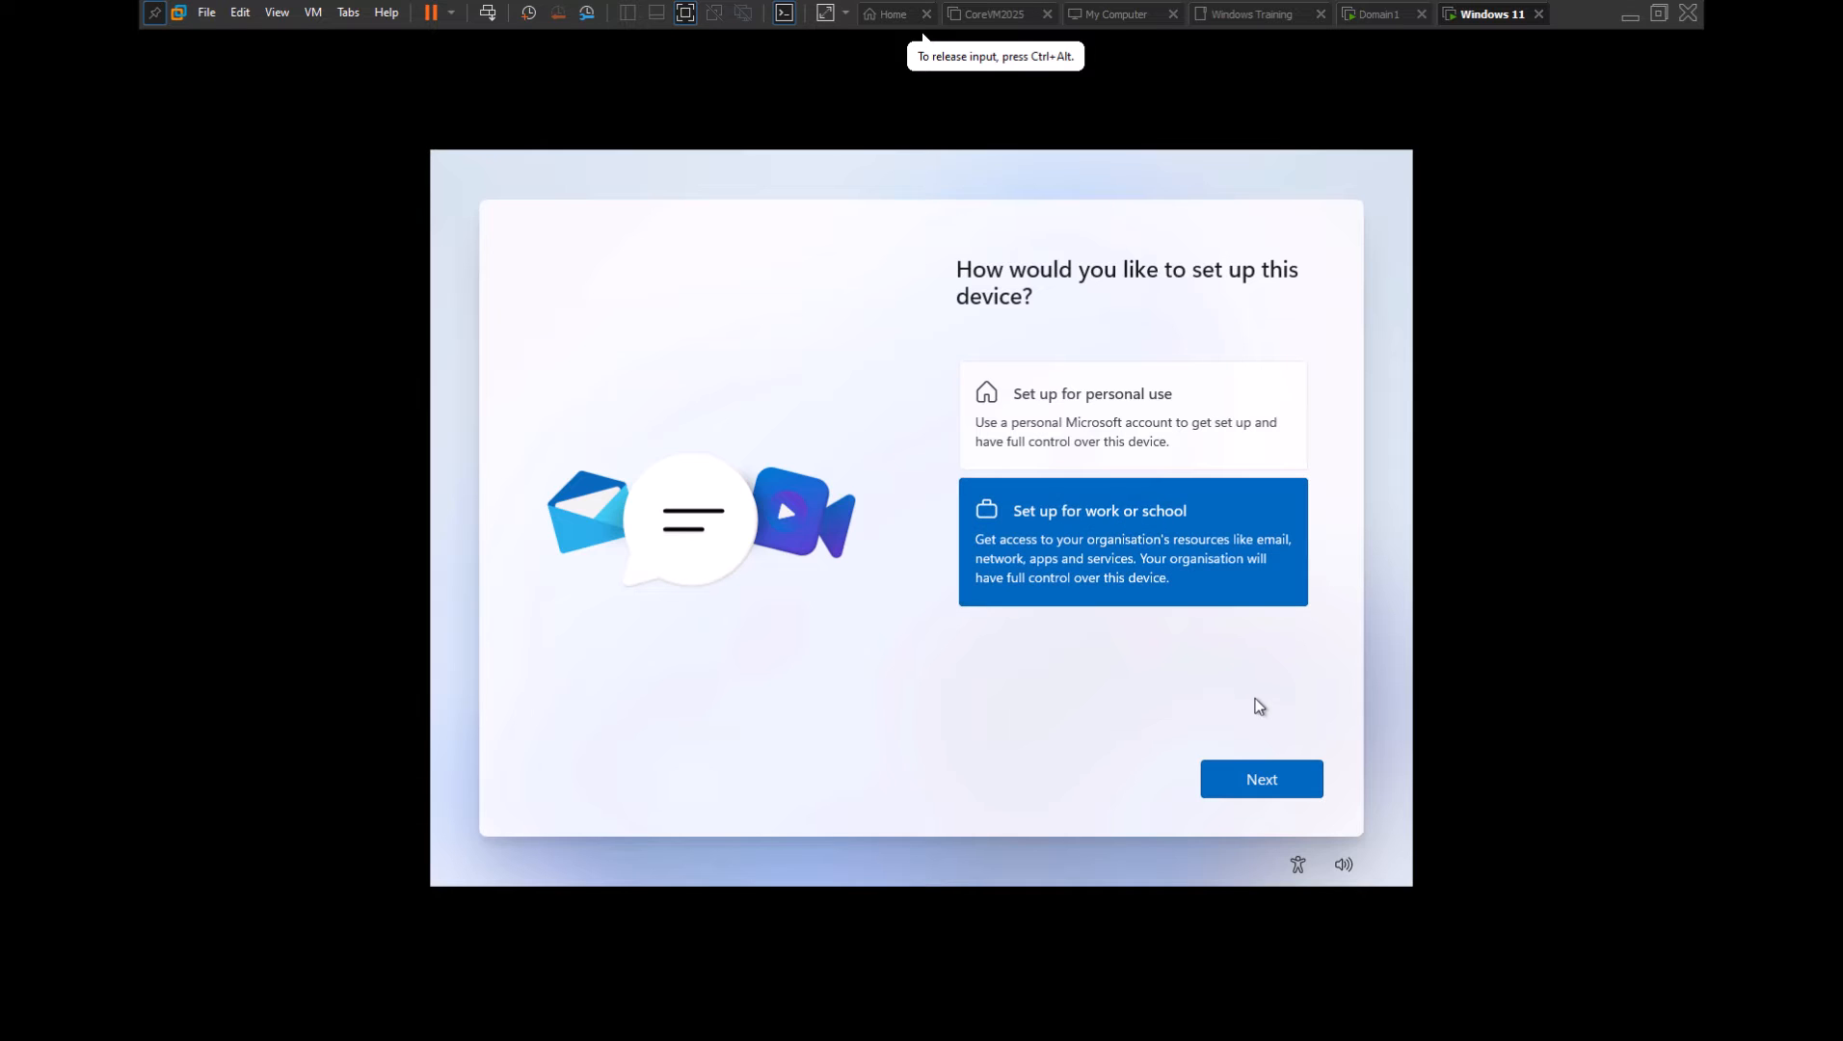
{"action": "left_click", "coordinate": [1265, 776]}
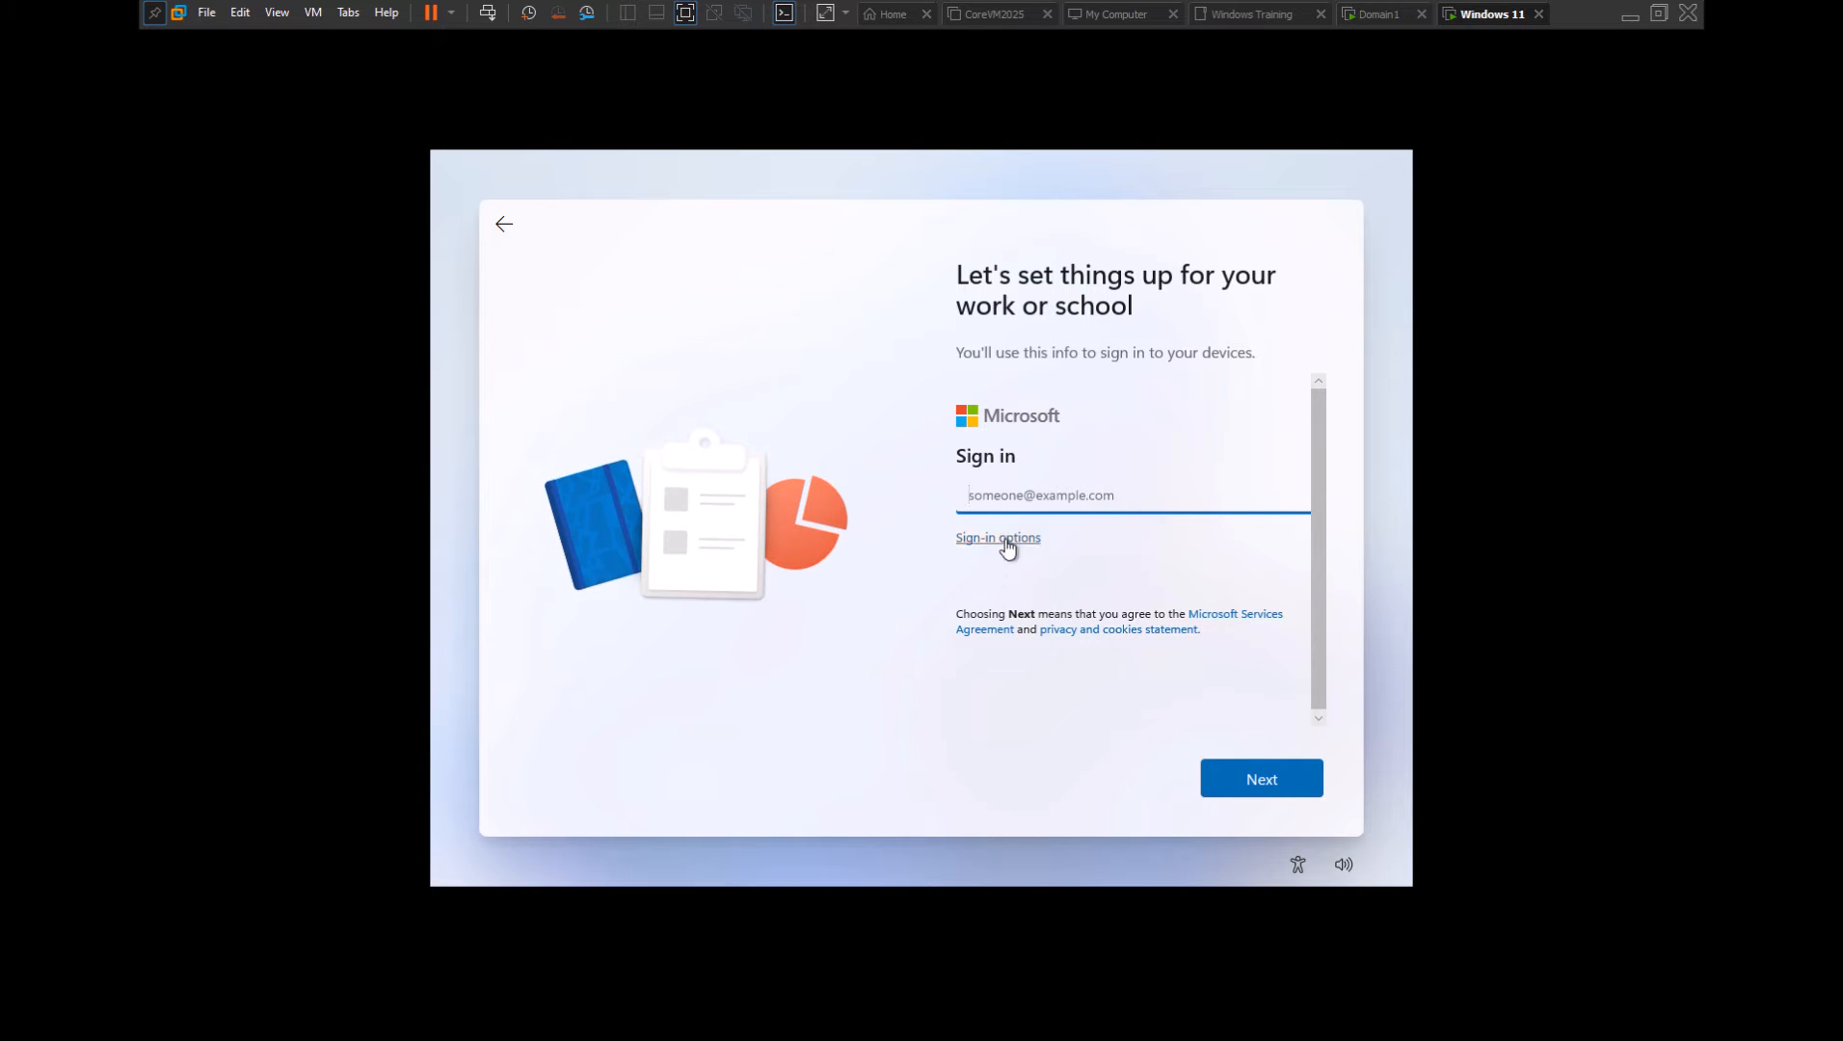
{"action": "left_click", "coordinate": [1006, 542]}
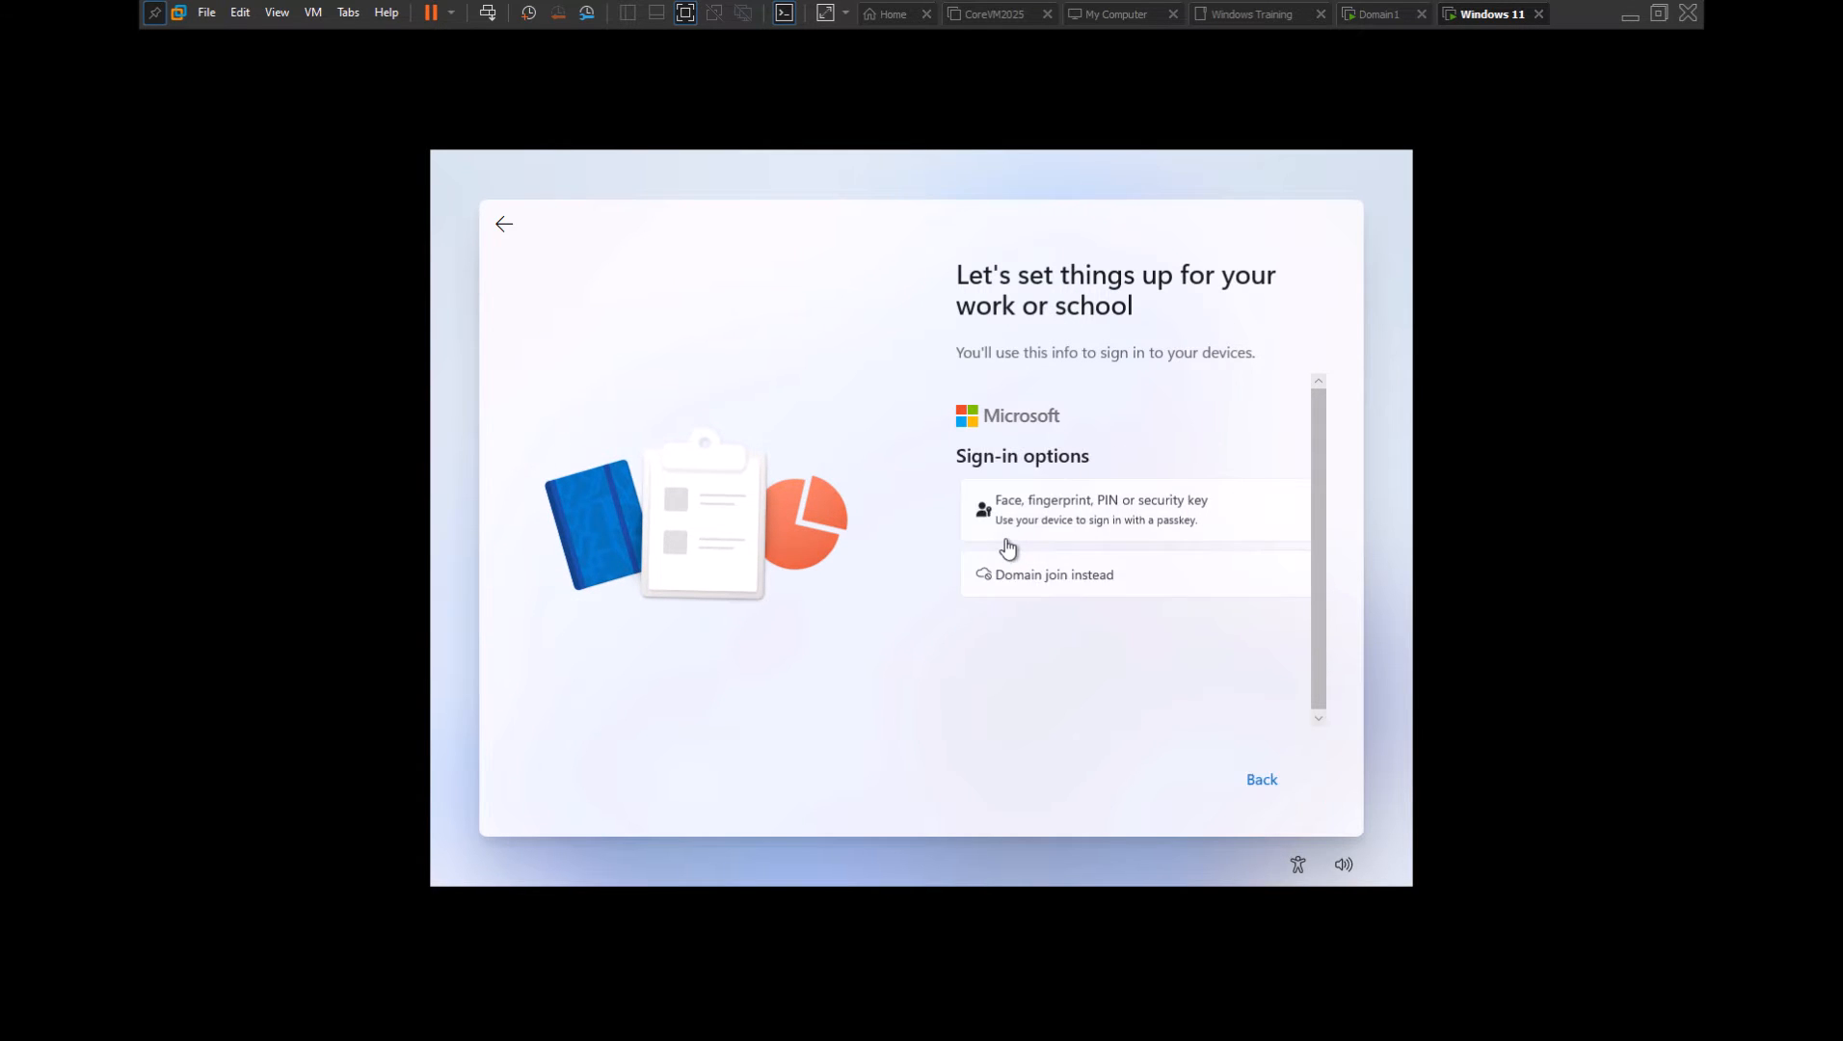
{"action": "left_click", "coordinate": [1055, 584]}
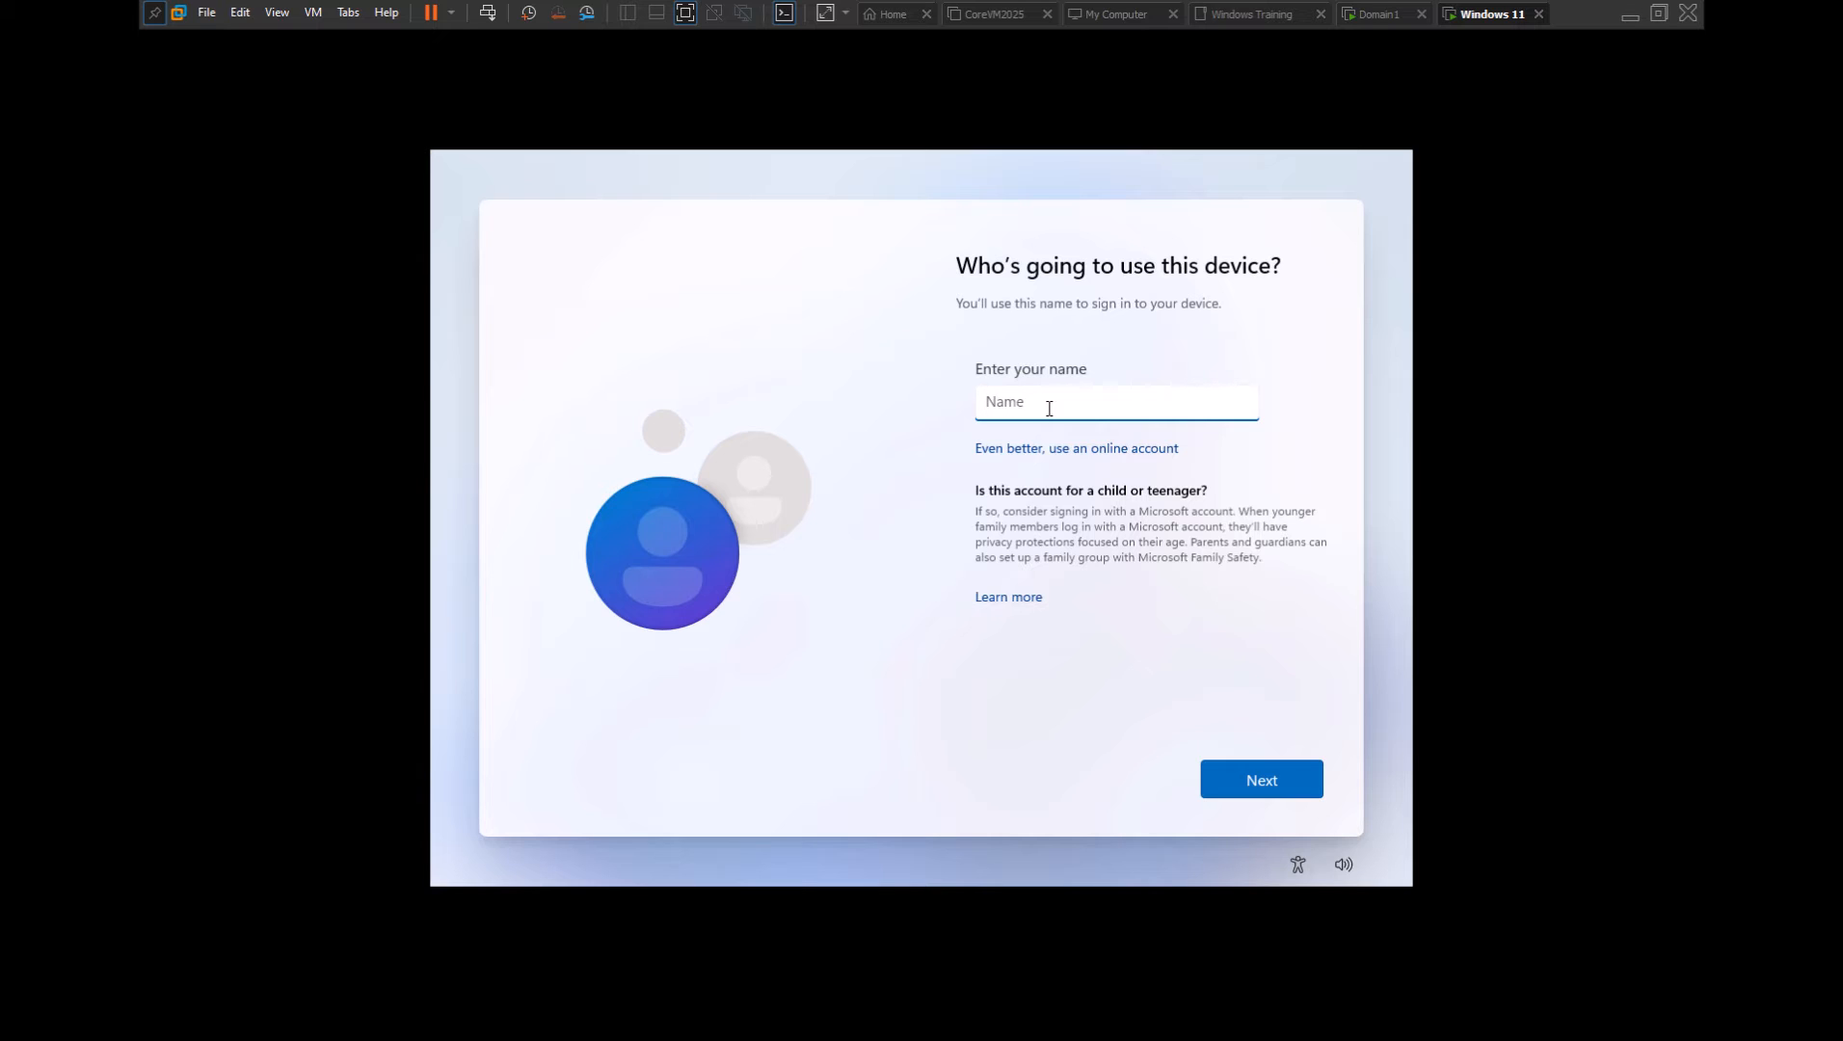
Replace the first-entered account name with 'admin' for the local account
{"action": "type", "text": "Niyas"}
{"action": "left_click_drag", "start_coordinate": [1049, 408], "coordinate": [976, 393]}
{"action": "left_click", "coordinate": [1218, 771]}
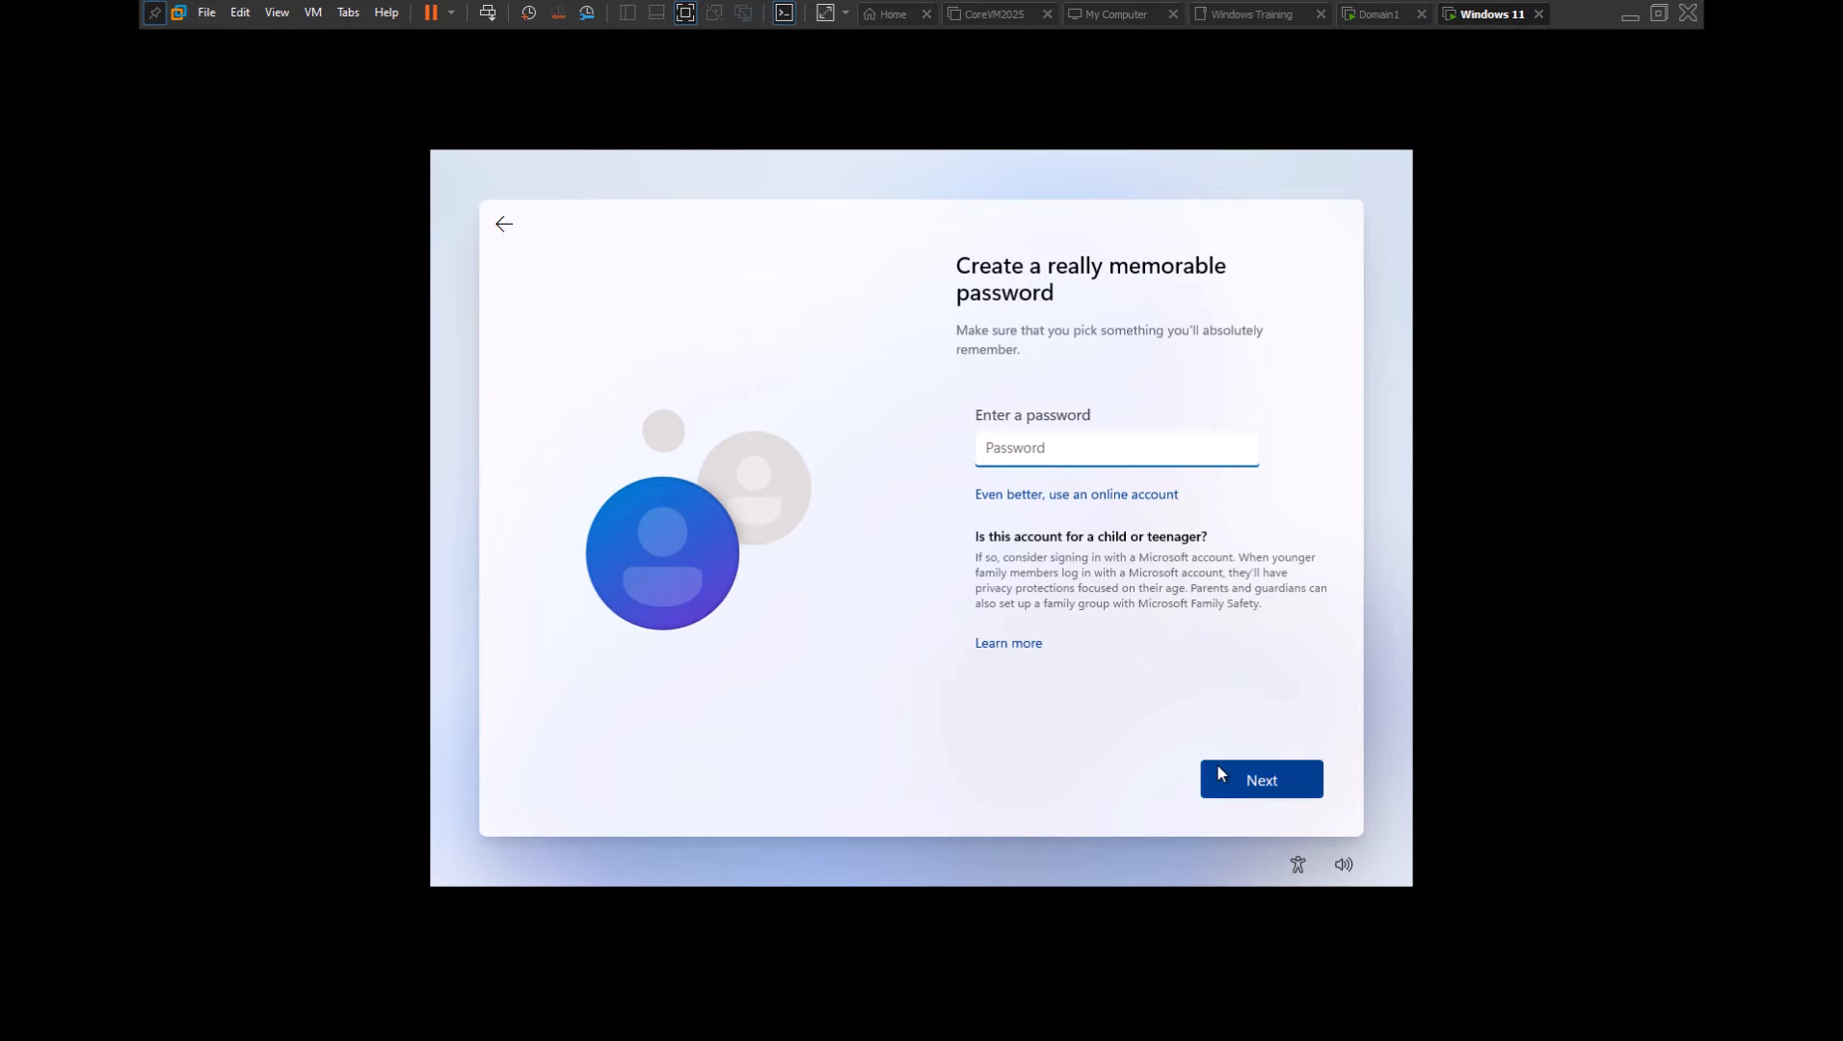
{"action": "type", "text": "p••••"}
{"action": "left_click", "coordinate": [491, 224]}
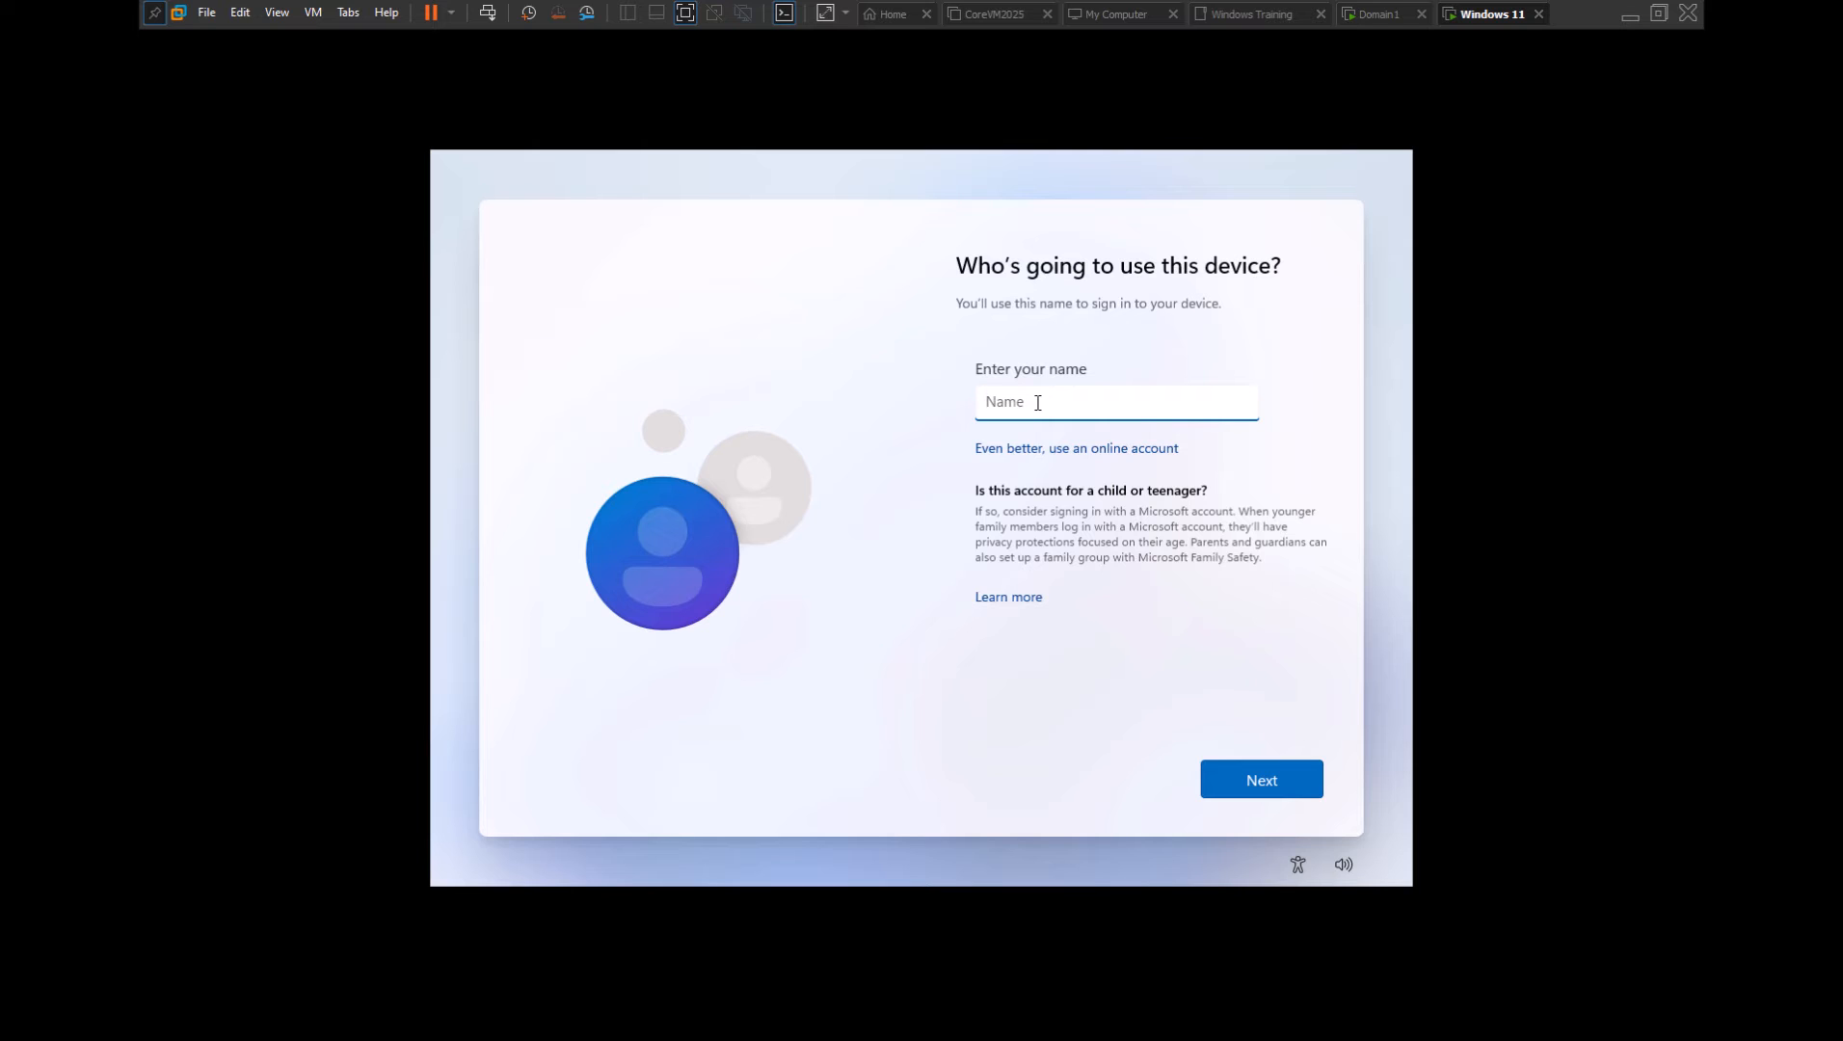
{"action": "type", "text": "admin"}
{"action": "left_click", "coordinate": [1289, 783]}
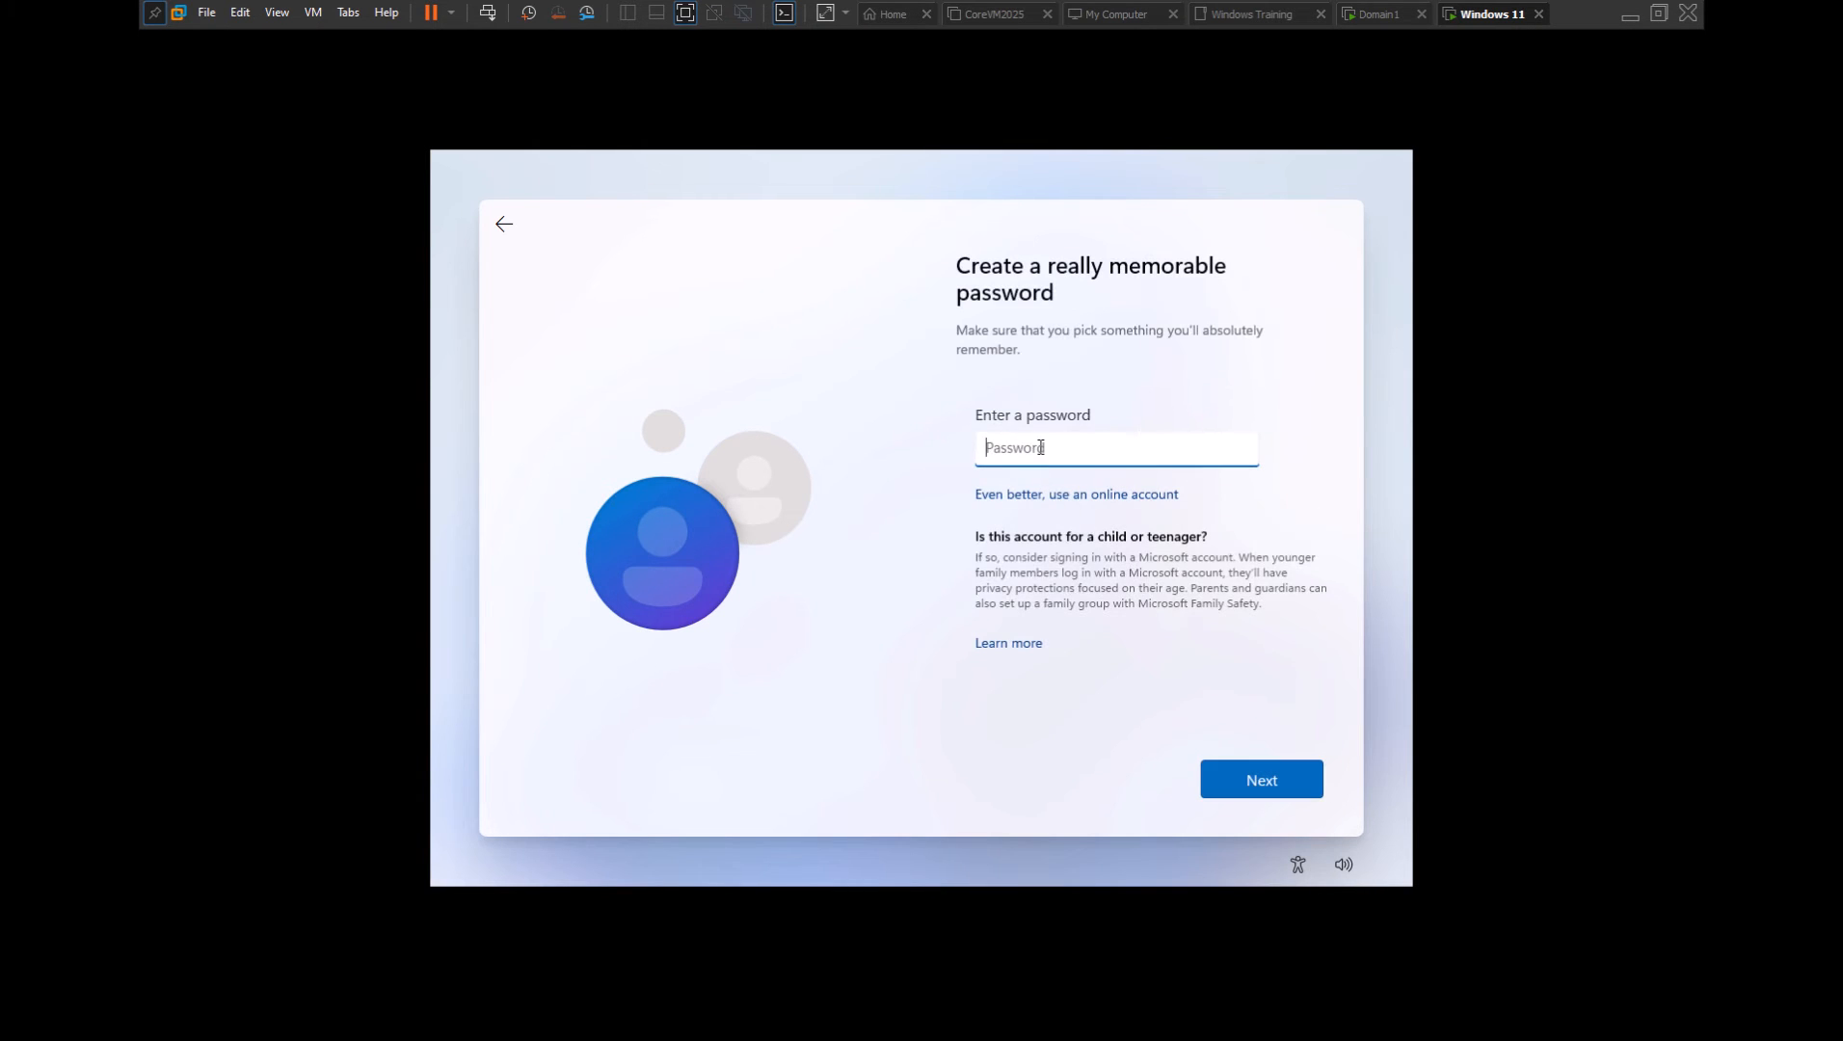
Enter and confirm the admin account's password
{"action": "type", "text": "P"}
{"action": "left_click", "coordinate": [1256, 777]}
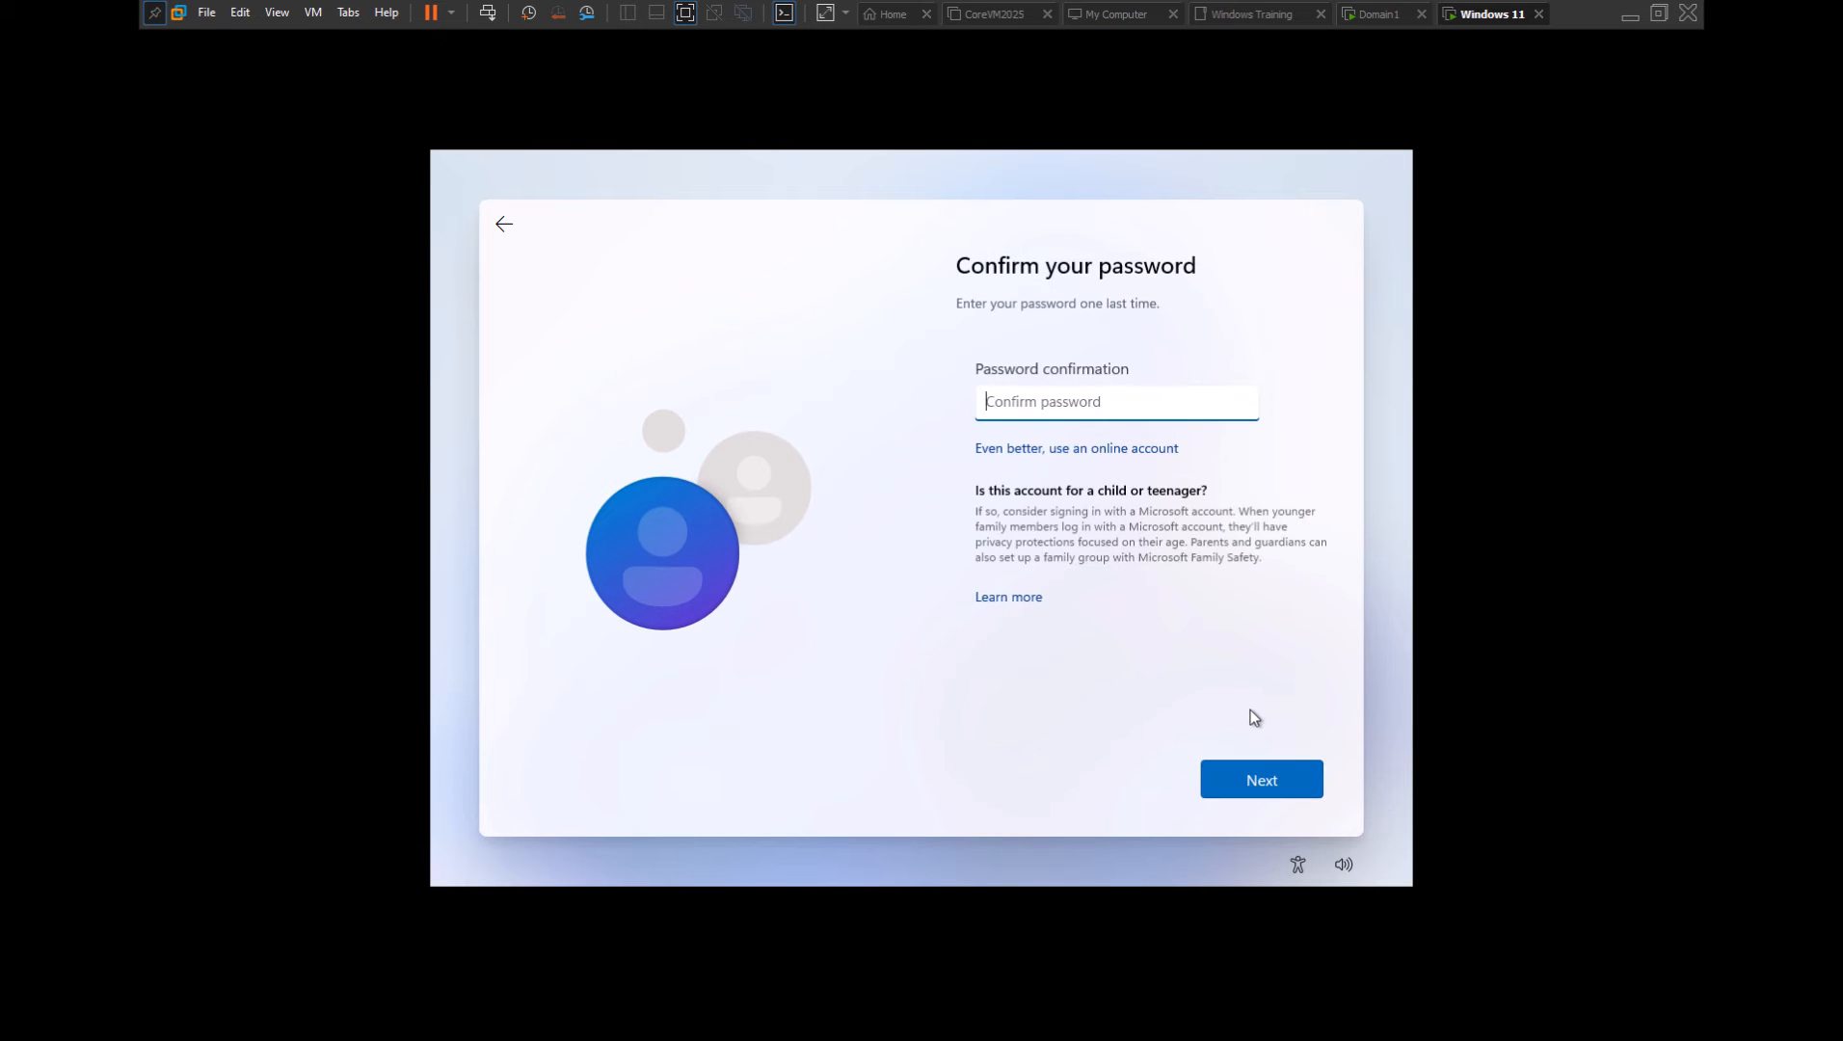
{"action": "type", "text": "P"}
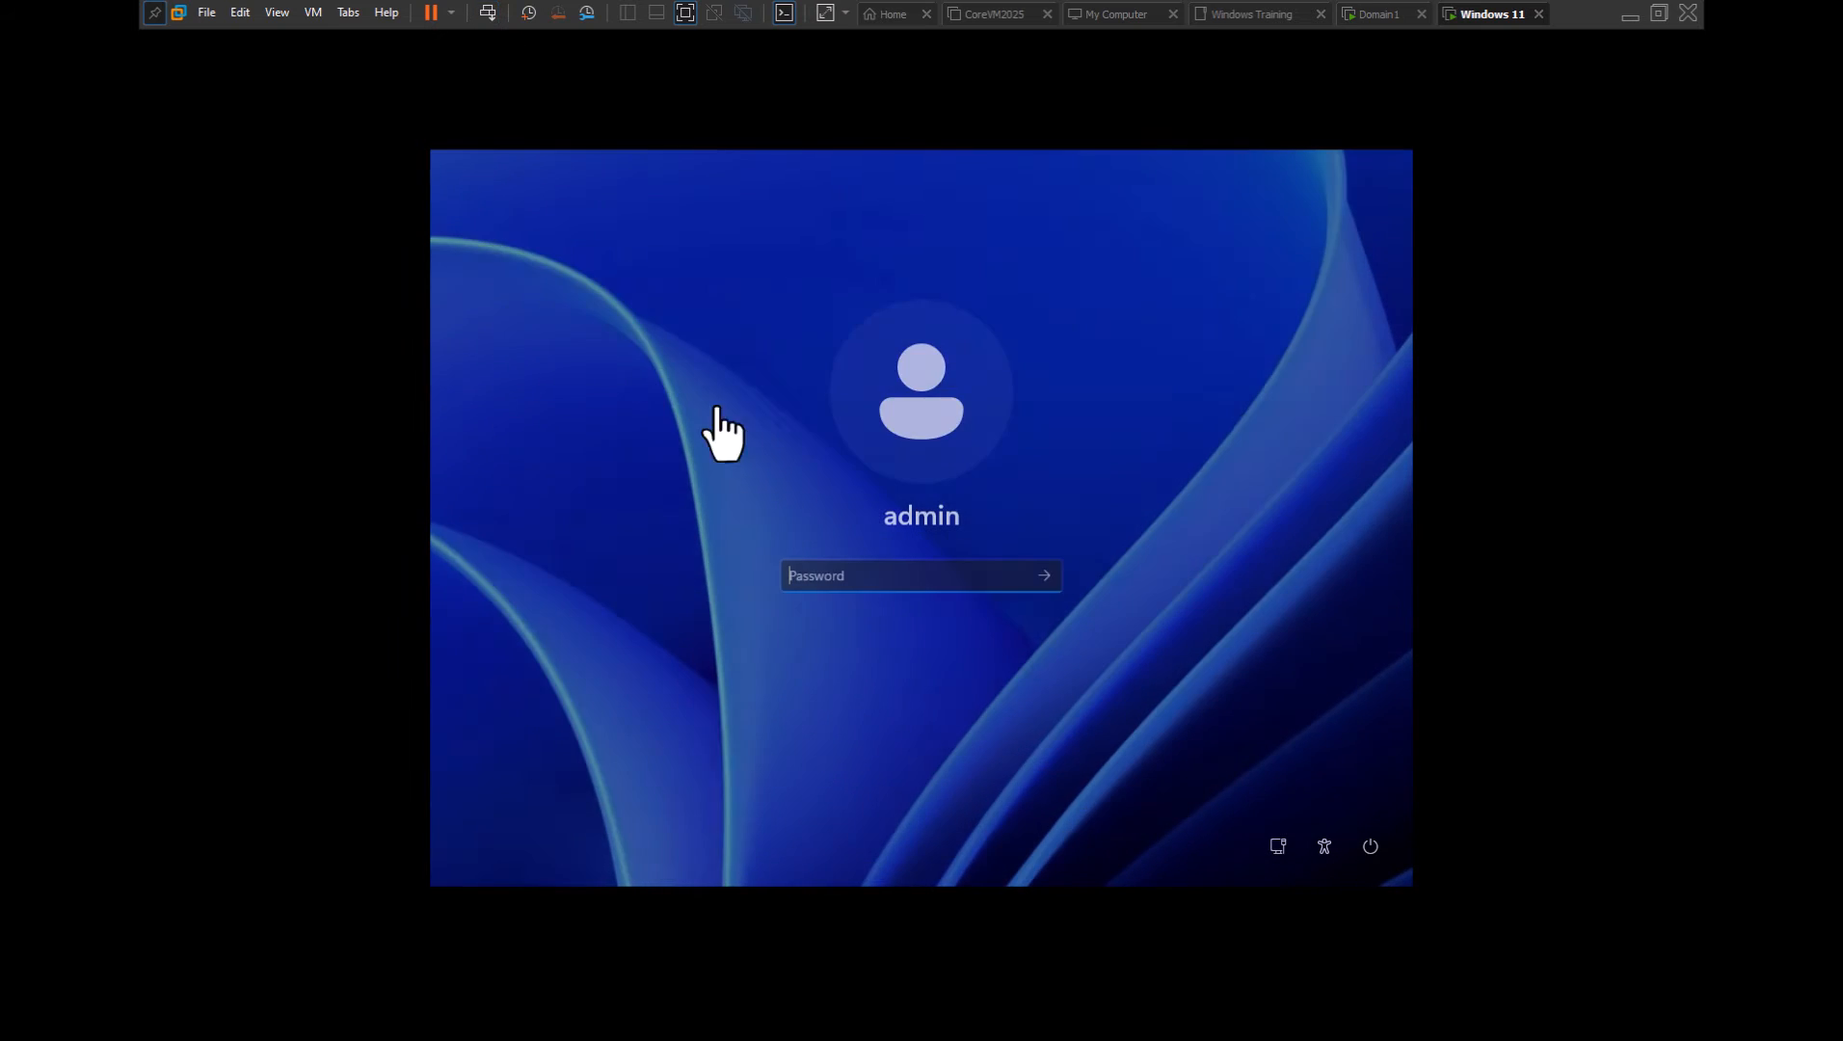
Enter the admin password on the Windows 11 sign-in screen
{"action": "left_click", "coordinate": [953, 575]}
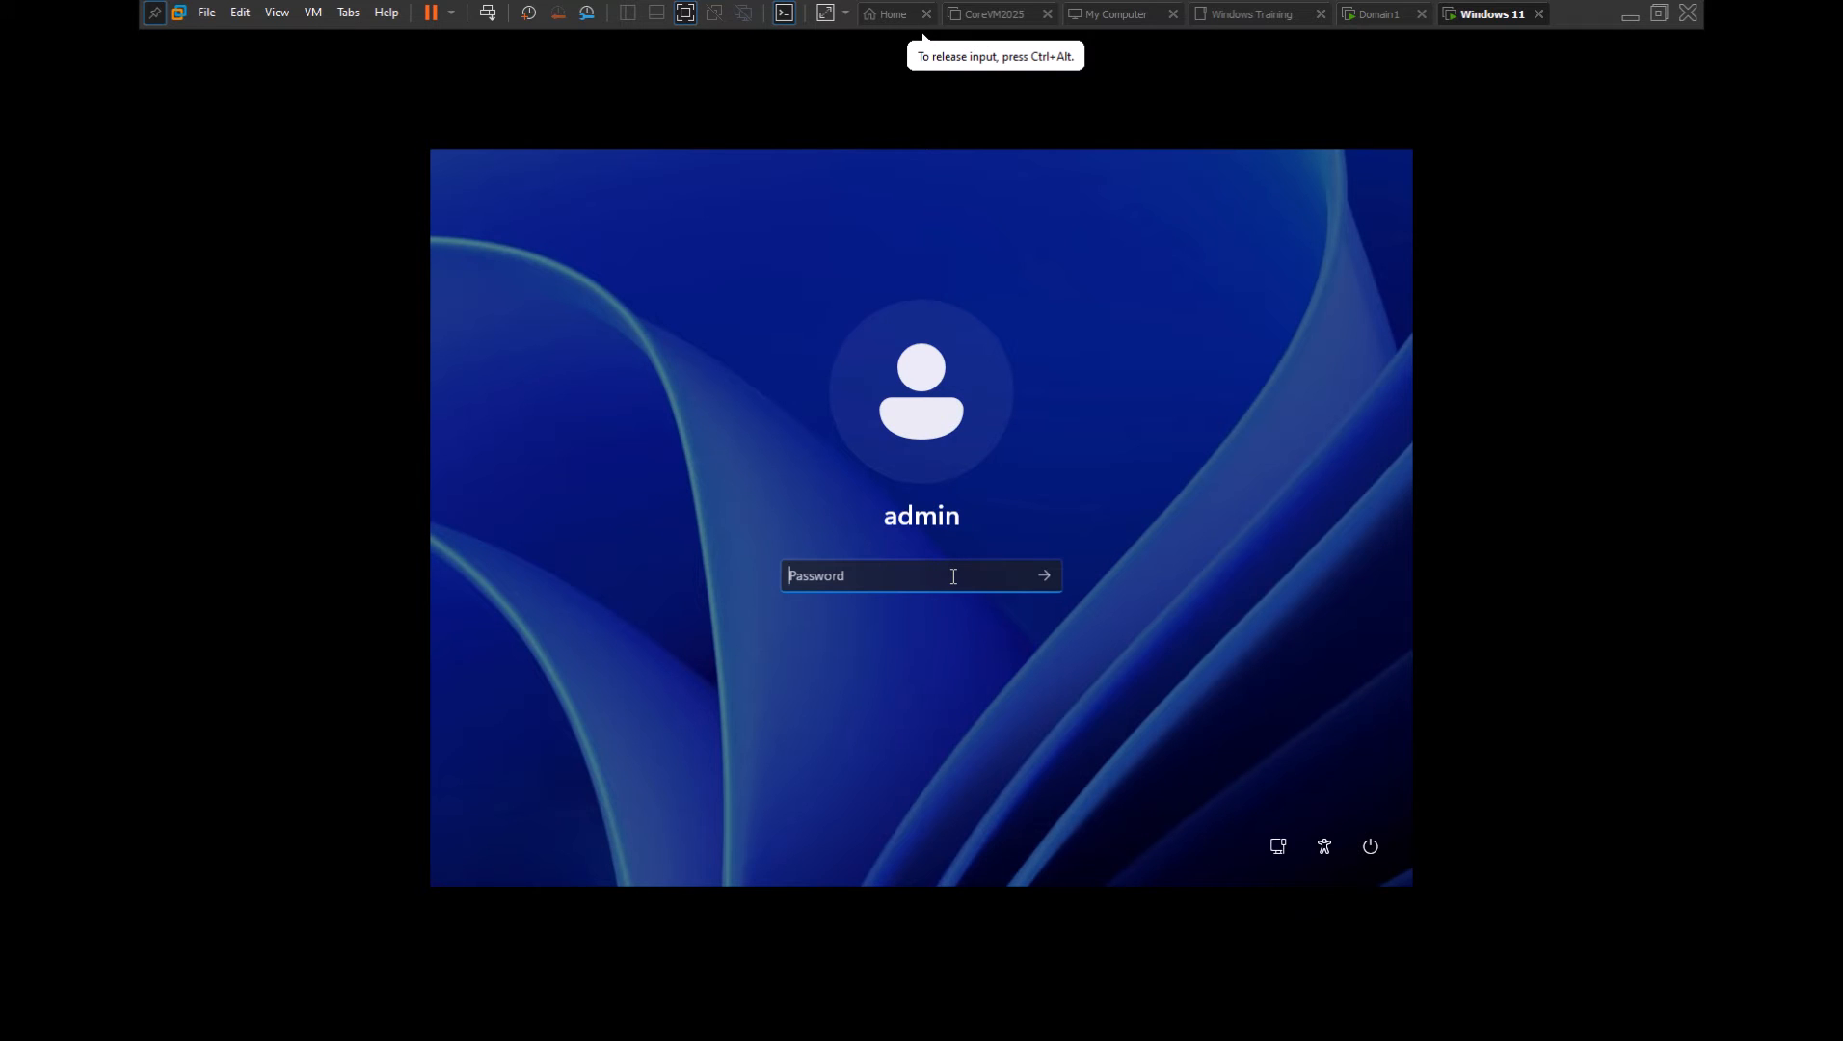
{"action": "type", "text": "••••••"}
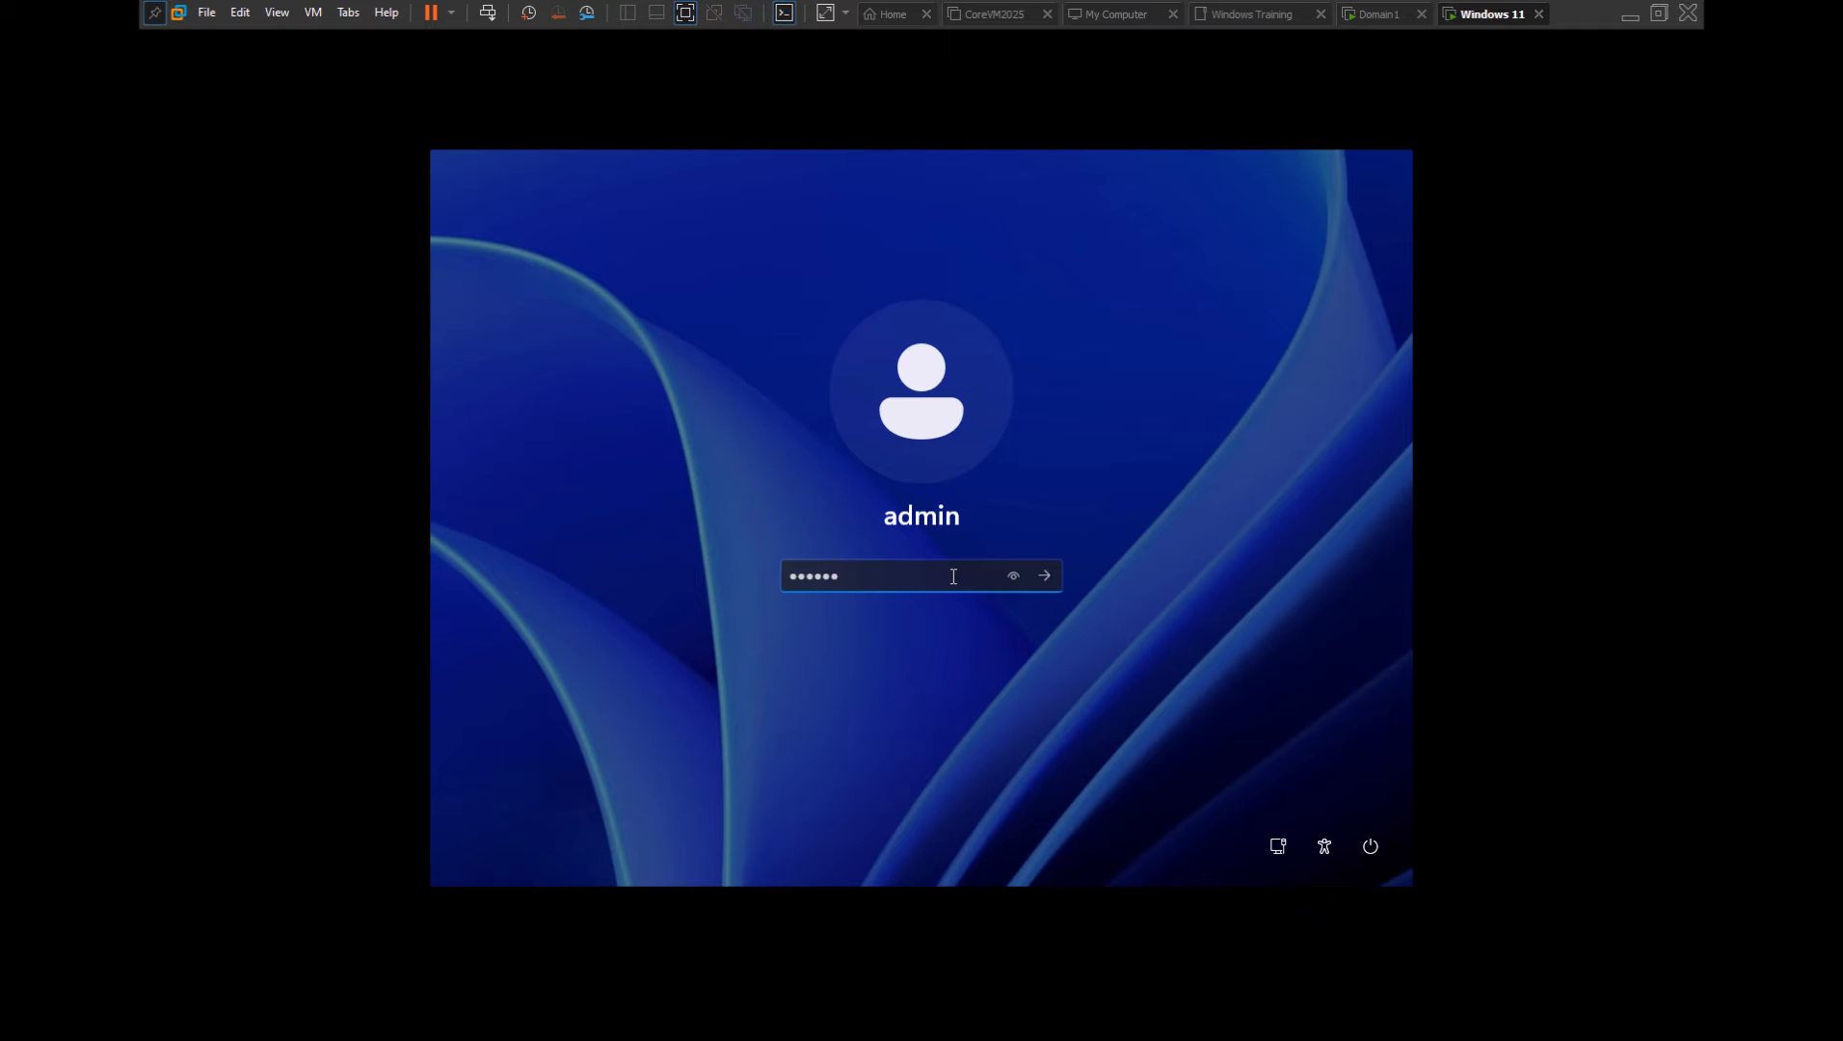
{"action": "type", "text": "••"}
{"action": "key", "text": "Return"}
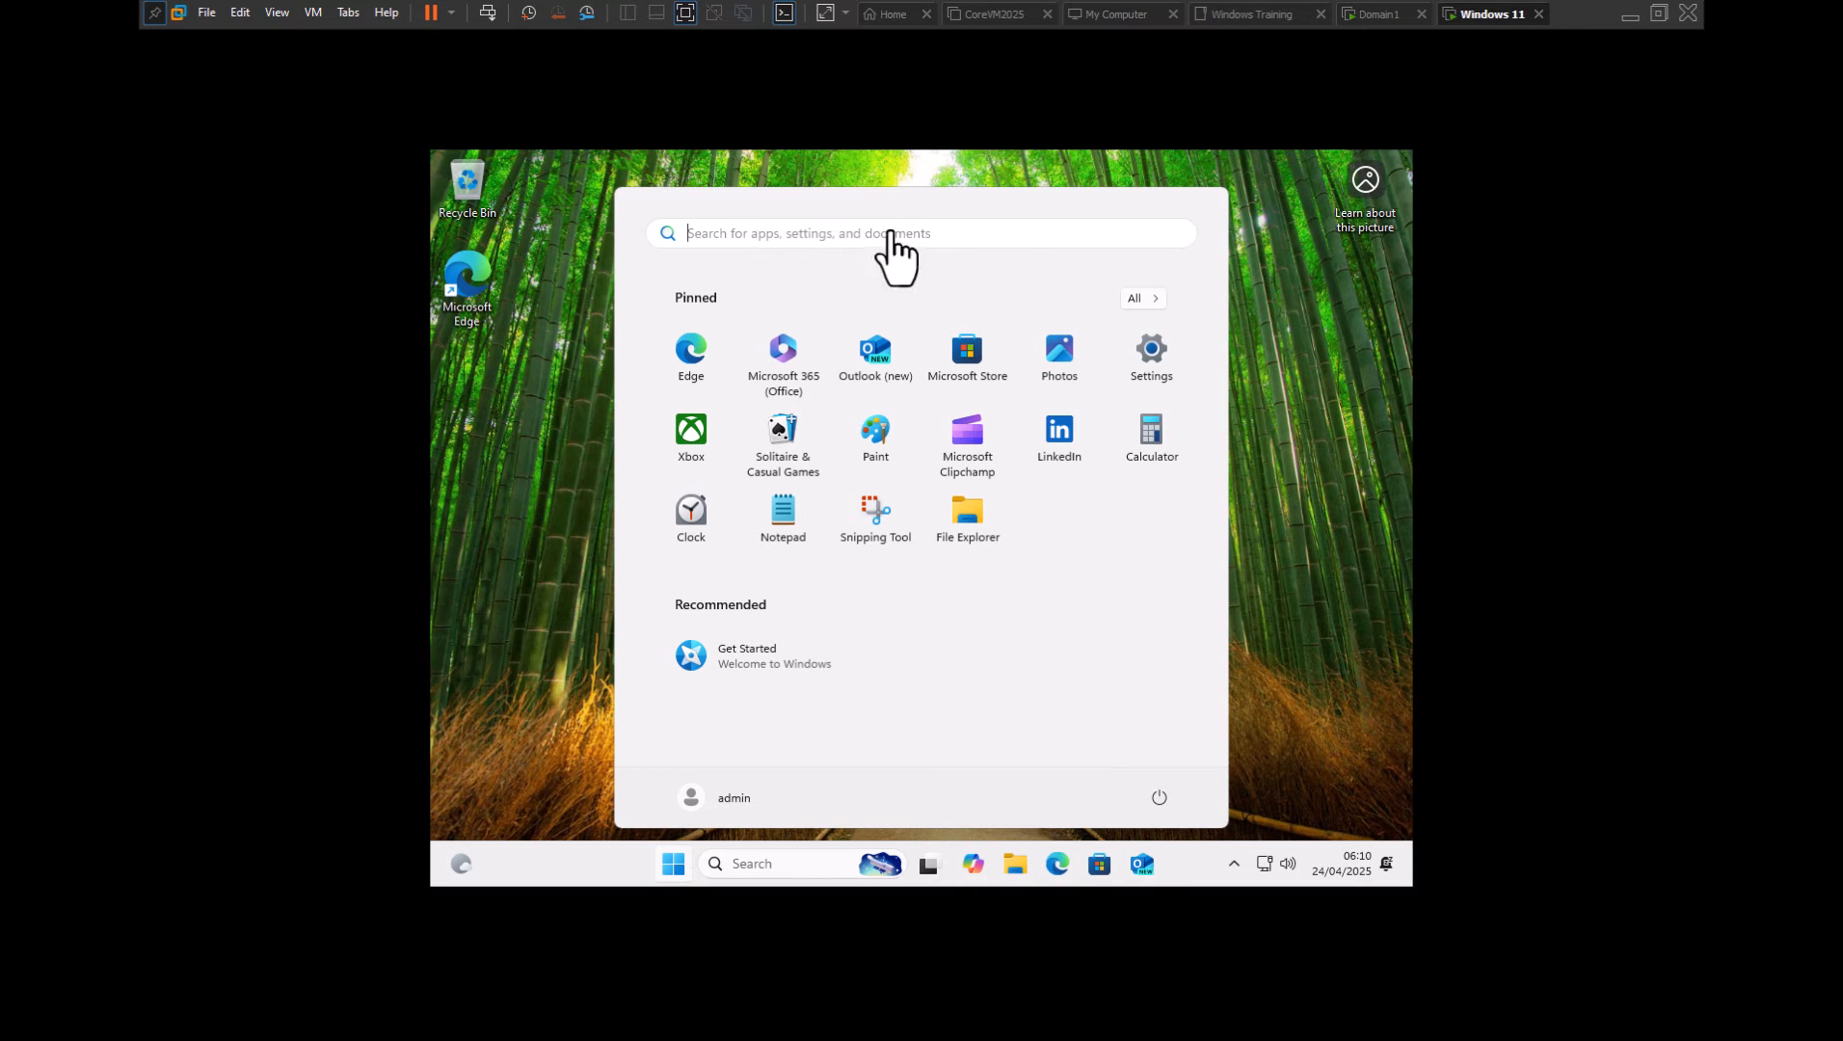
Mount the VMware Tools installer disc from the Windows 11 tab and open its contents
{"action": "right_click", "coordinate": [1468, 18]}
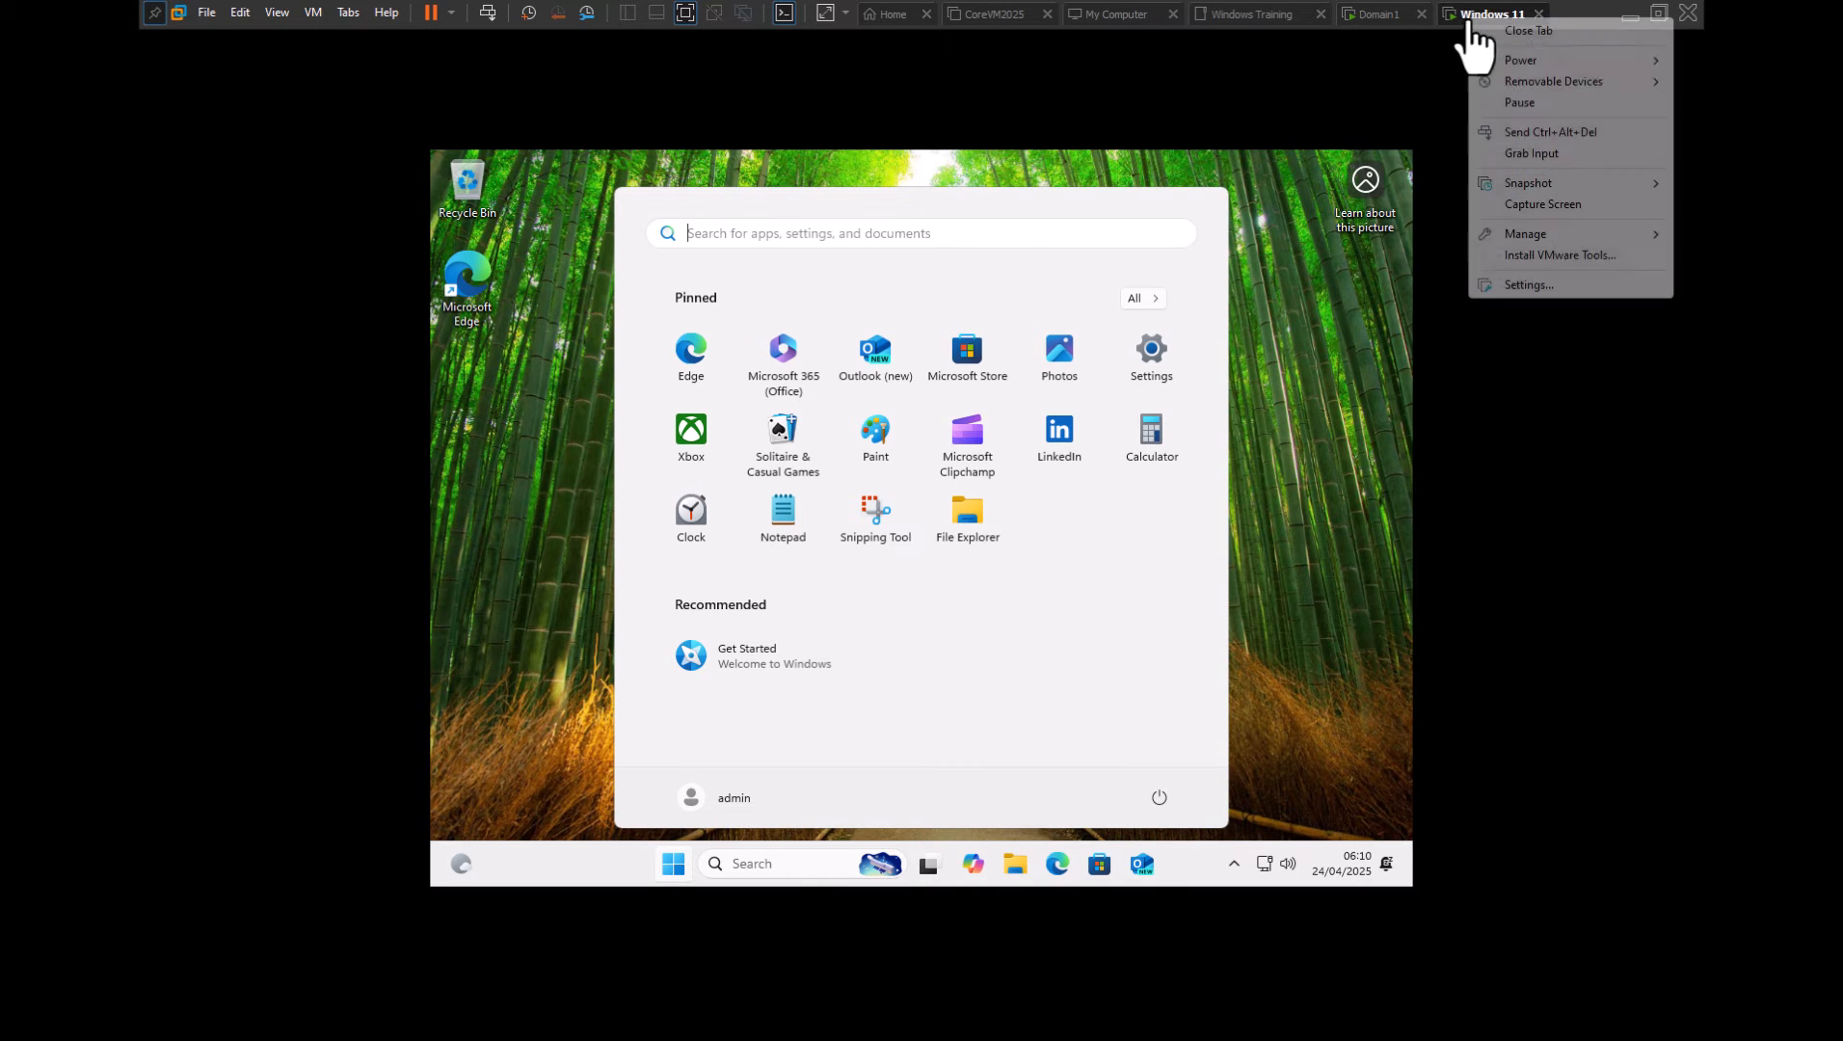
{"action": "left_click", "coordinate": [1514, 257]}
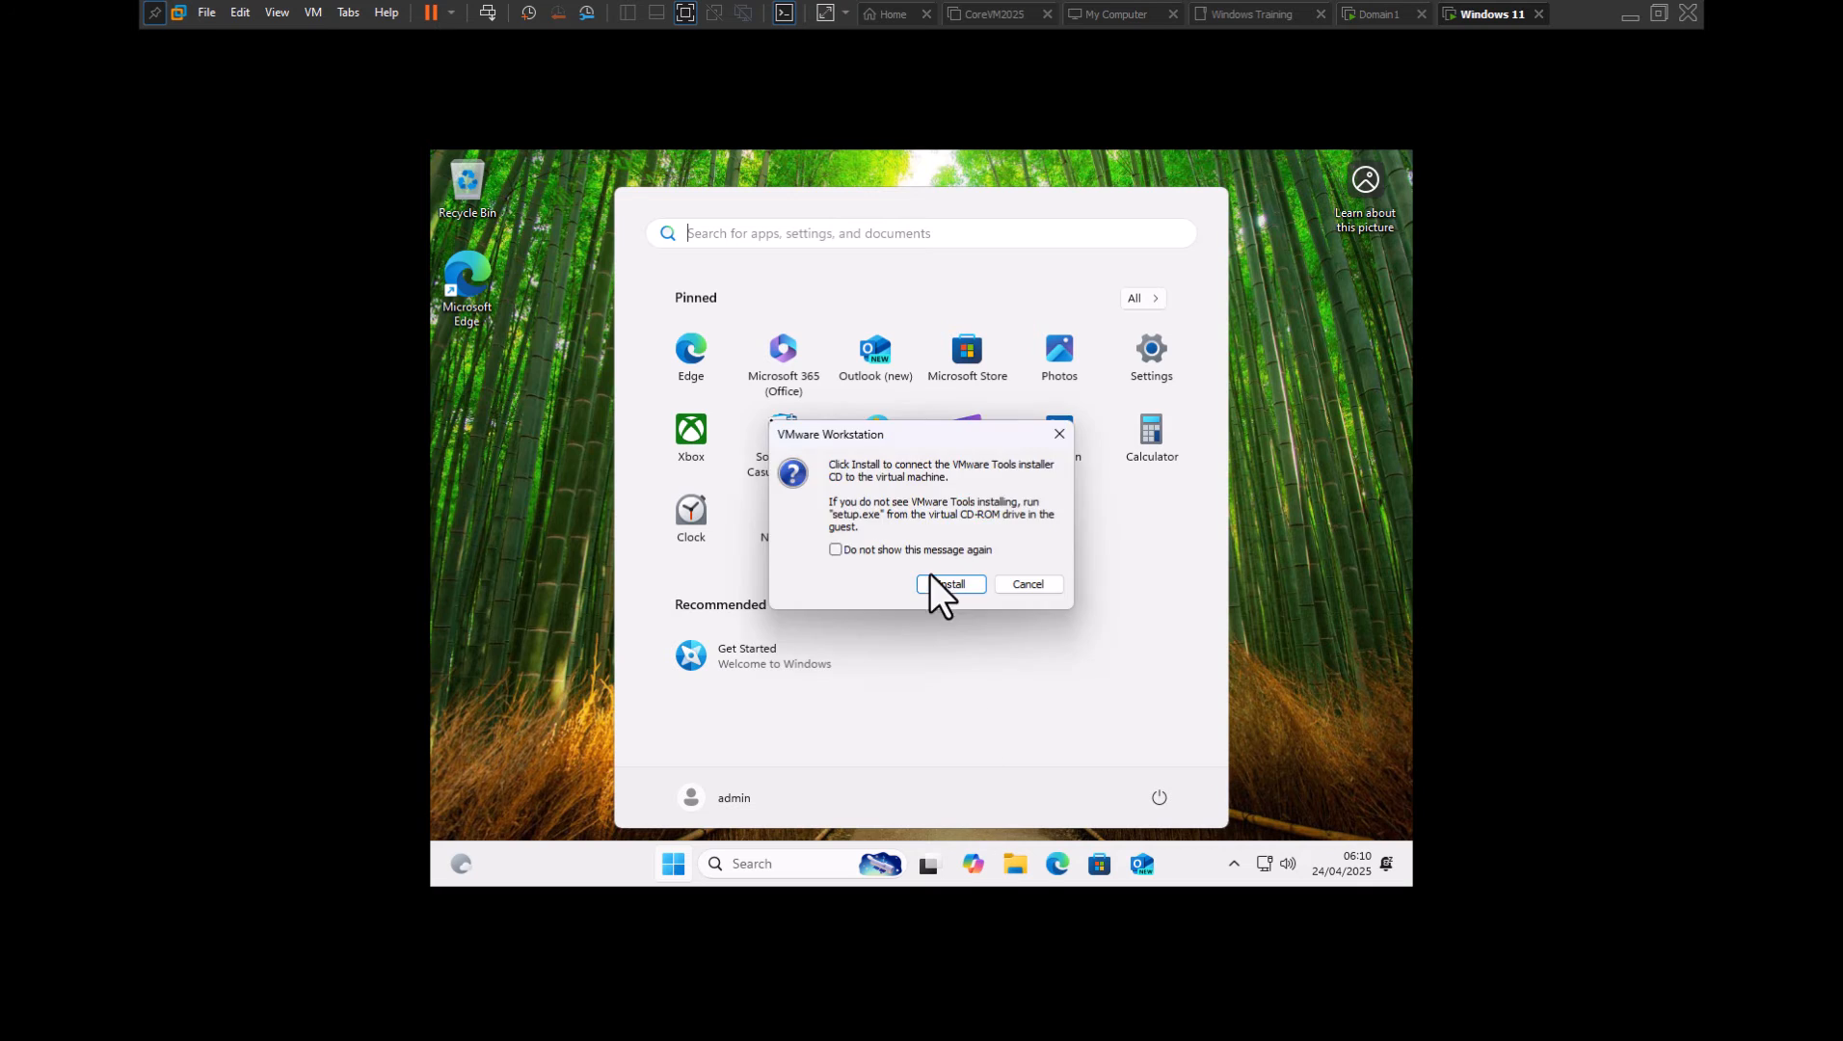
{"action": "left_click", "coordinate": [933, 581]}
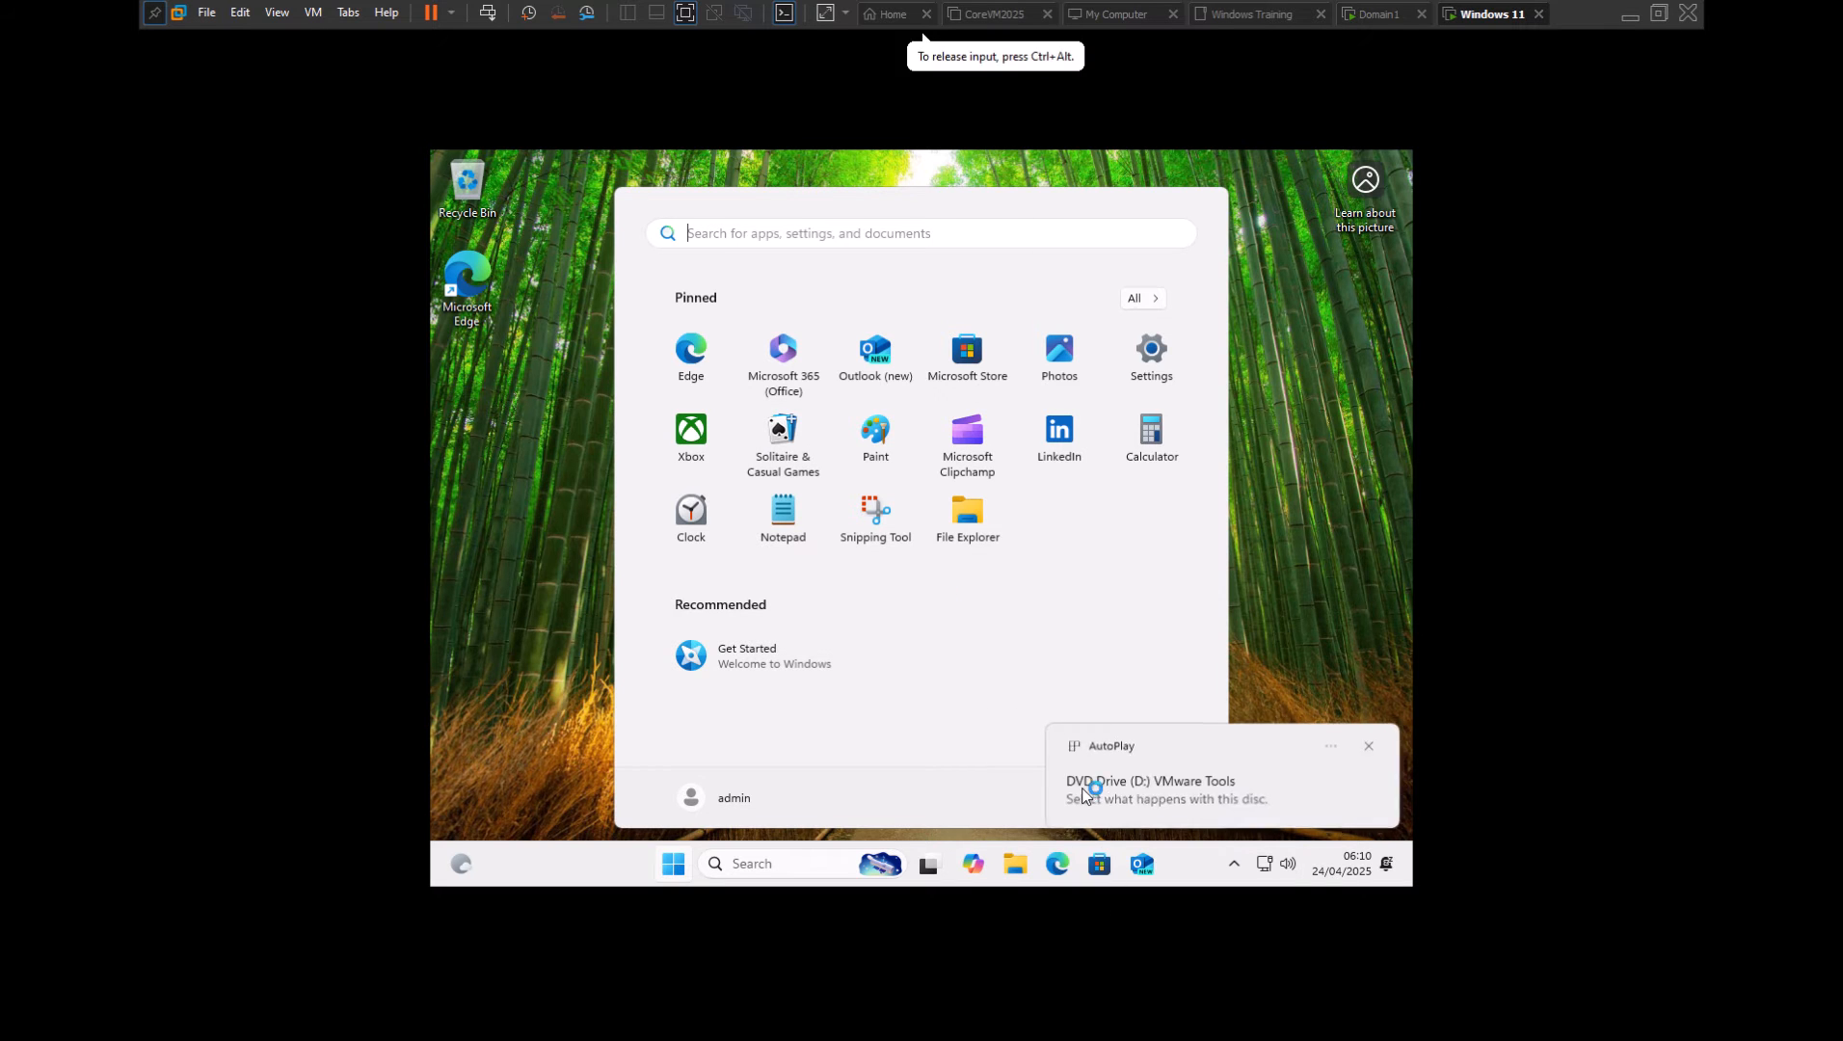
{"action": "left_click", "coordinate": [1086, 785]}
{"action": "left_click", "coordinate": [1167, 318]}
{"action": "left_click", "coordinate": [823, 667]}
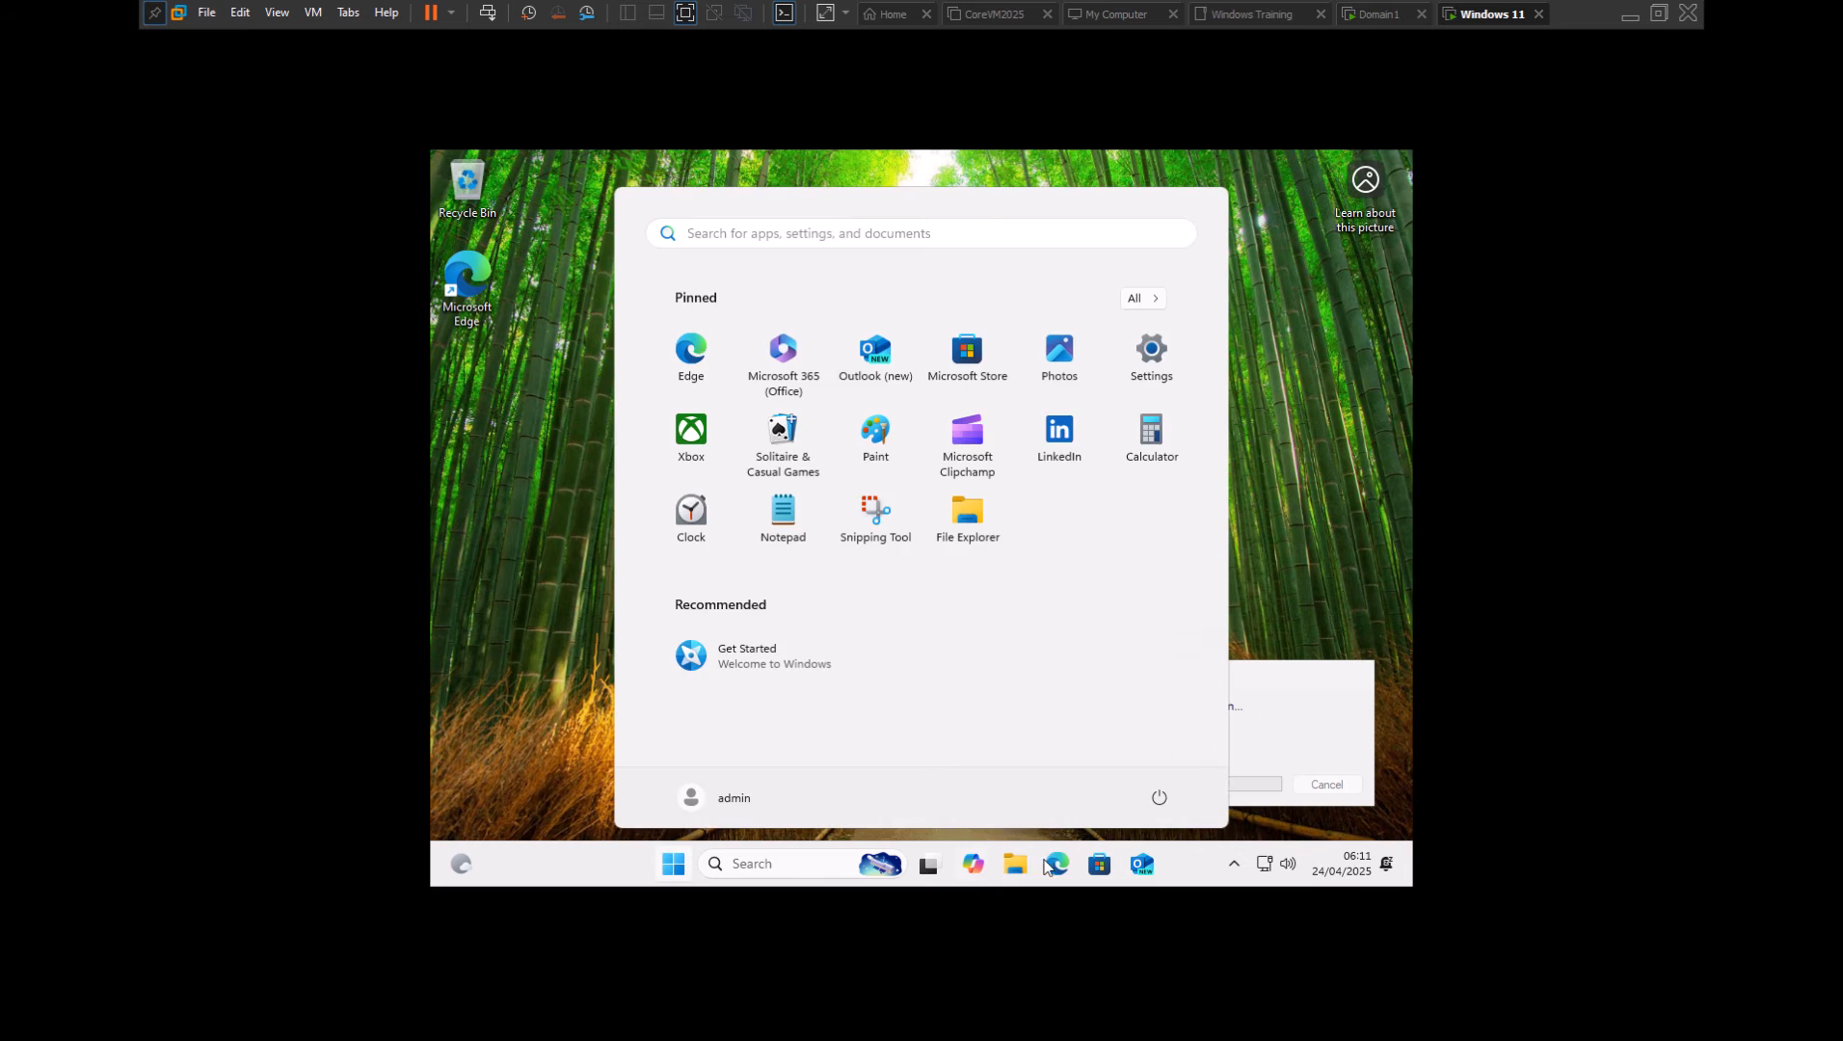
{"action": "left_click", "coordinate": [1016, 863]}
{"action": "left_click", "coordinate": [648, 735]}
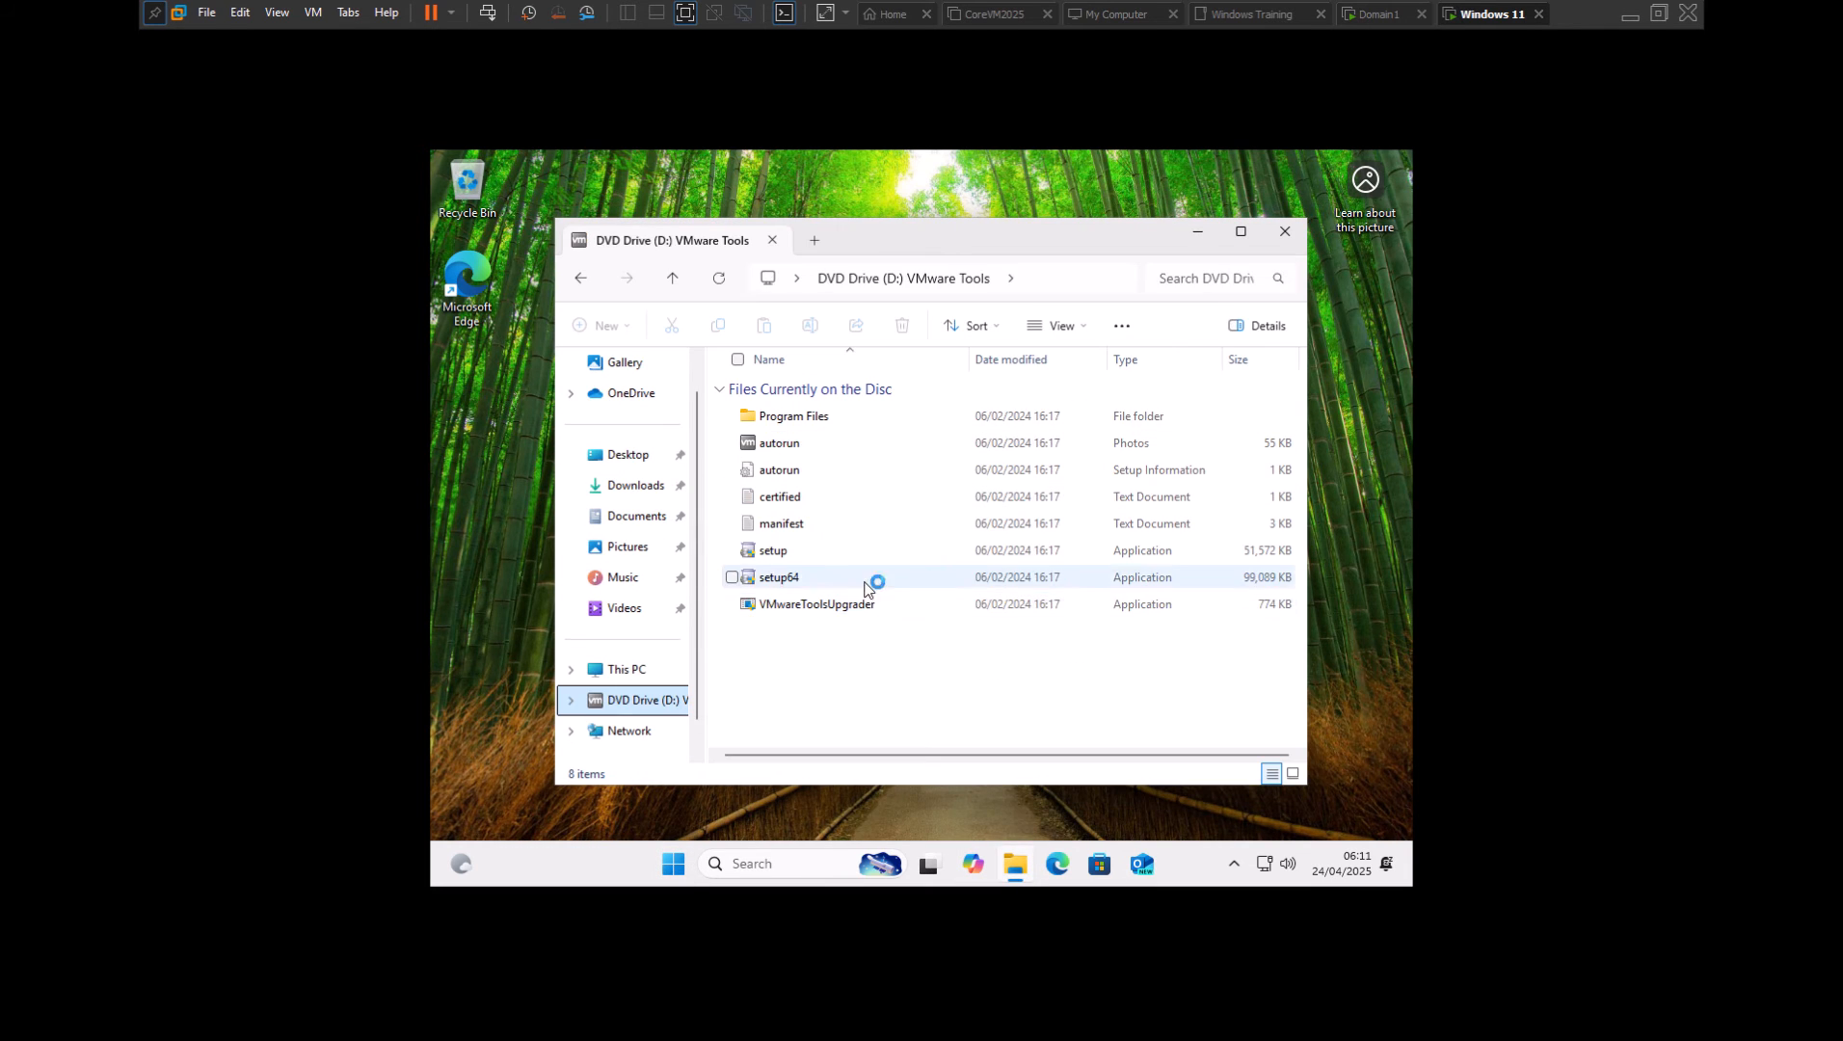
Run setup64 with the Typical setup, restart, and sign back in with the admin password
{"action": "double_click", "coordinate": [867, 580]}
{"action": "left_click", "coordinate": [1197, 233]}
{"action": "left_click", "coordinate": [1018, 653]}
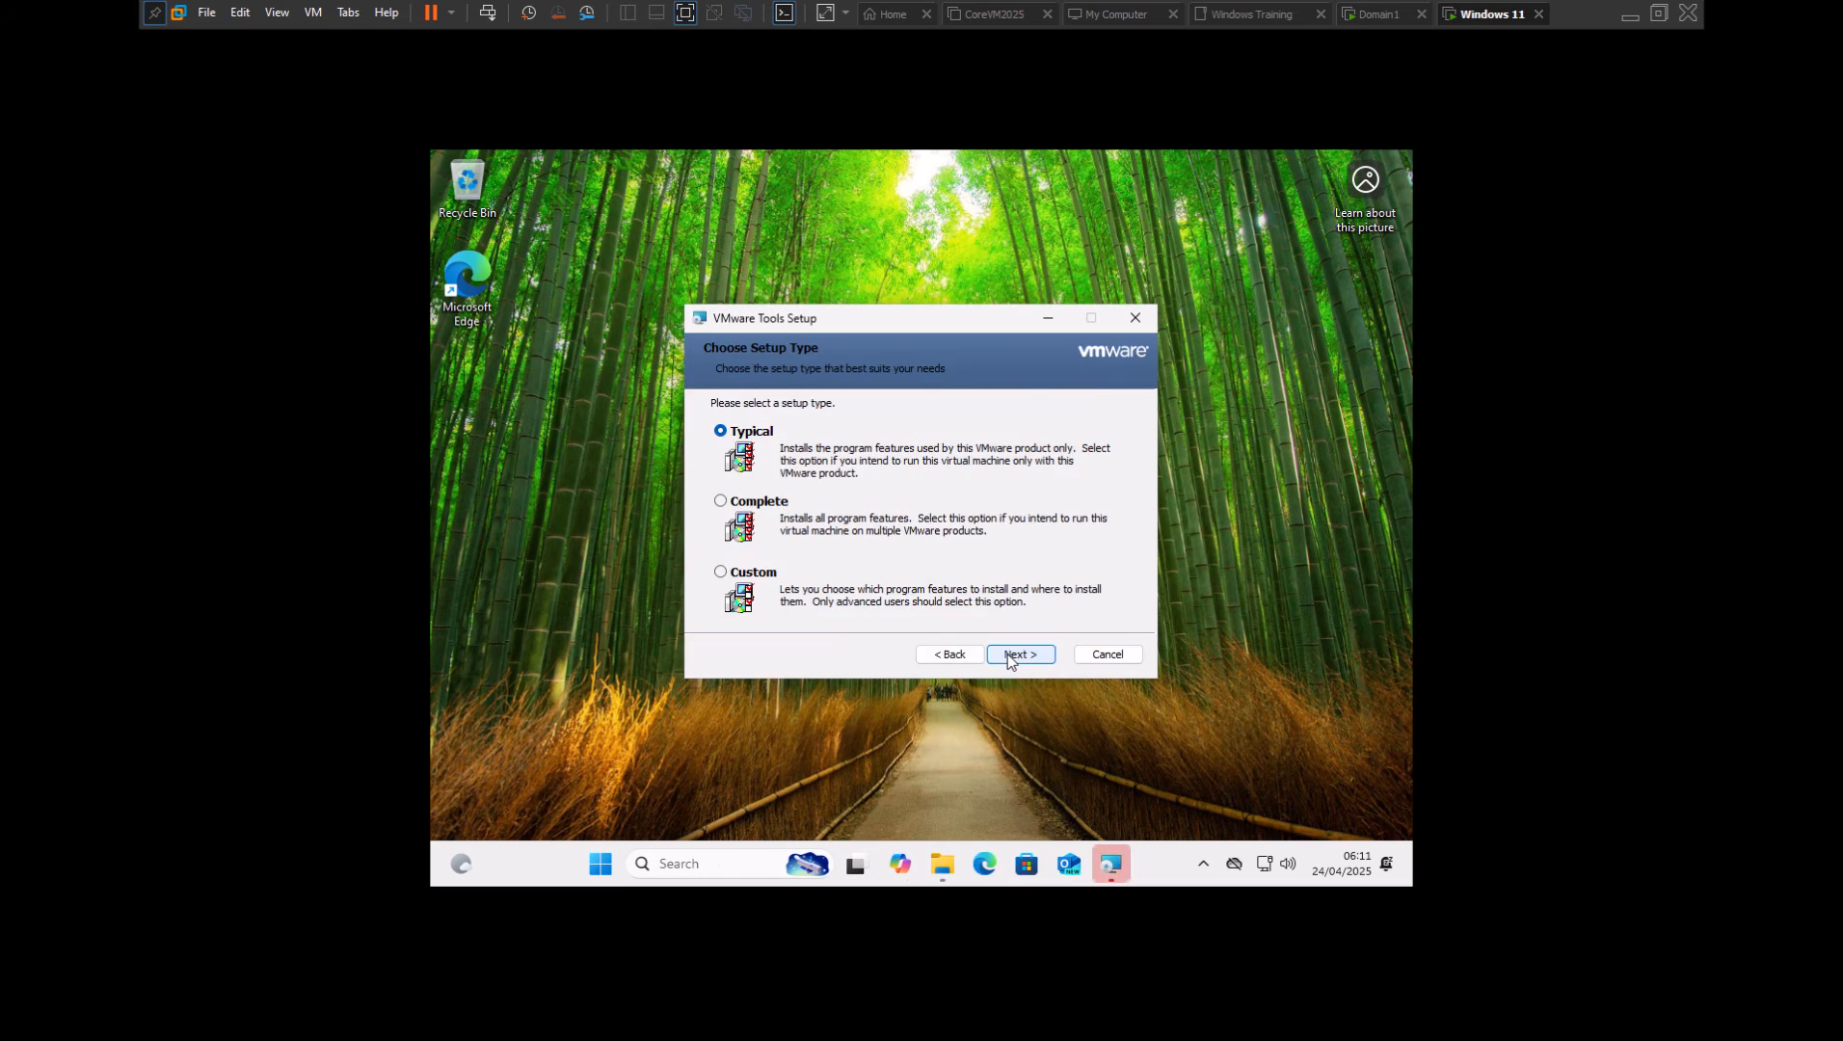
{"action": "left_click", "coordinate": [1014, 654]}
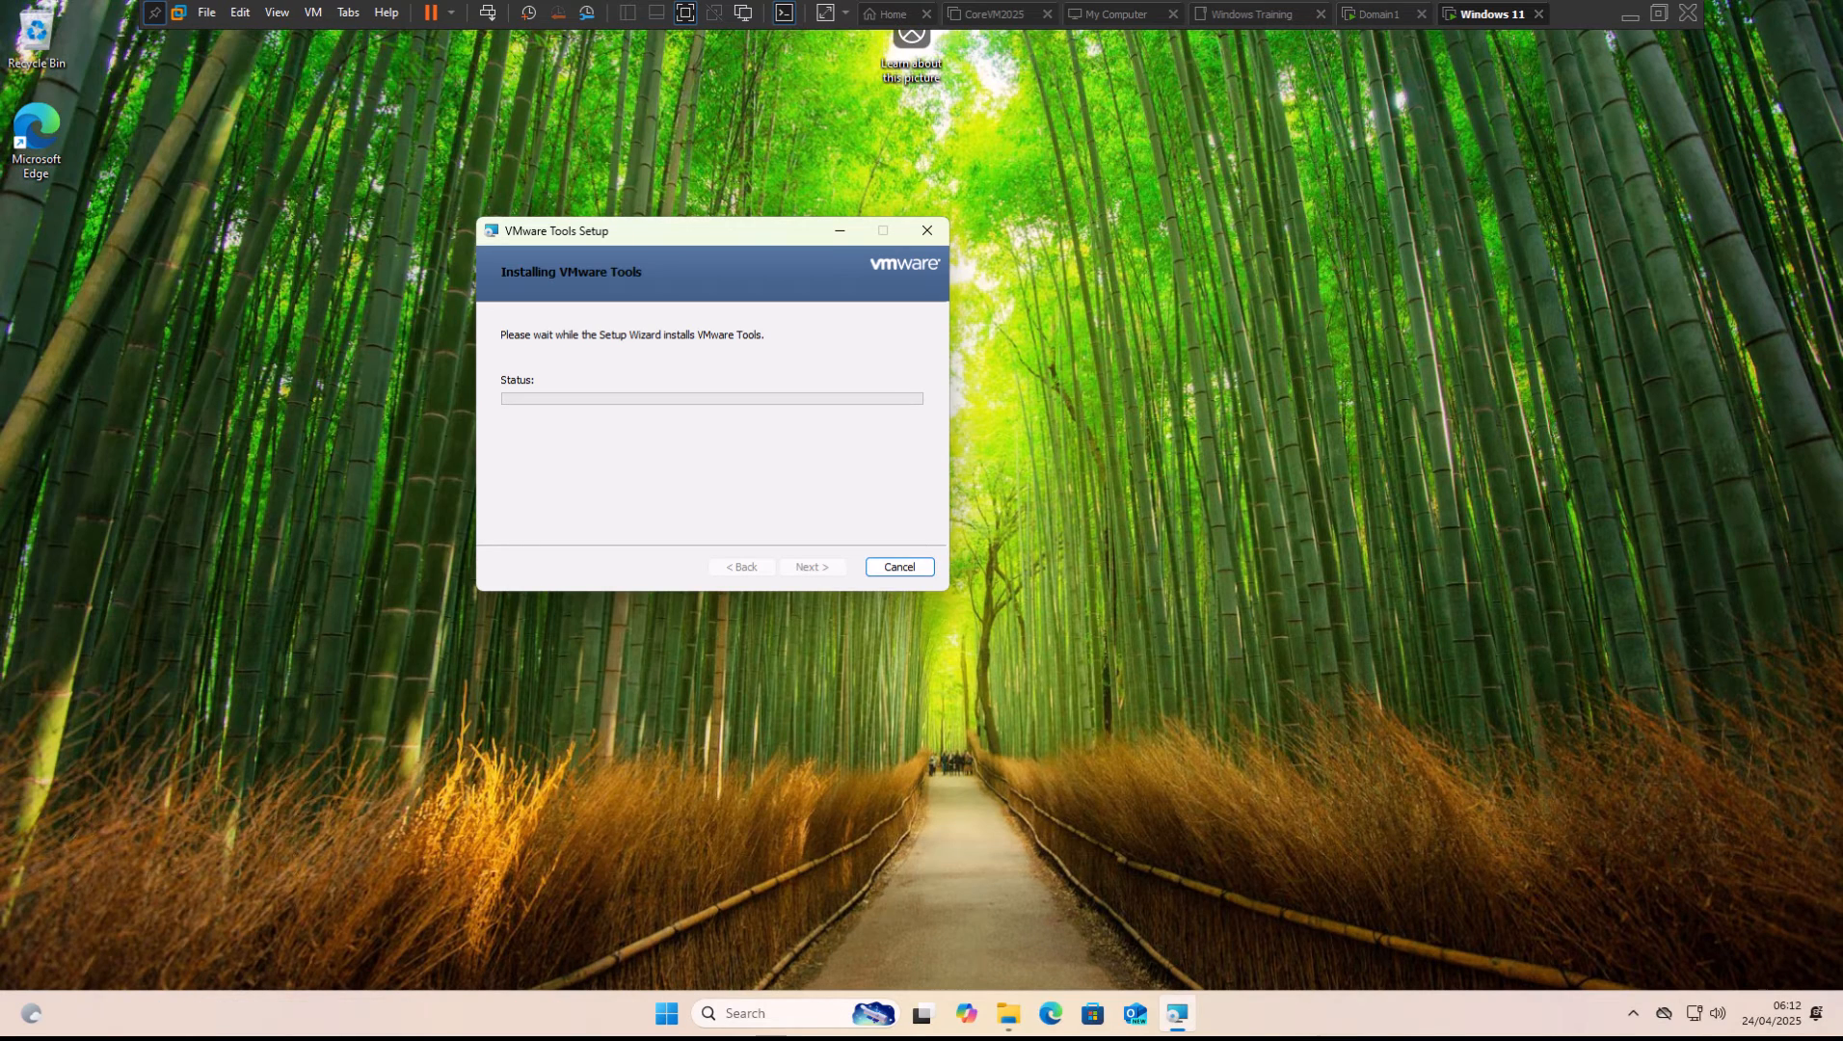
{"action": "left_click", "coordinate": [817, 567]}
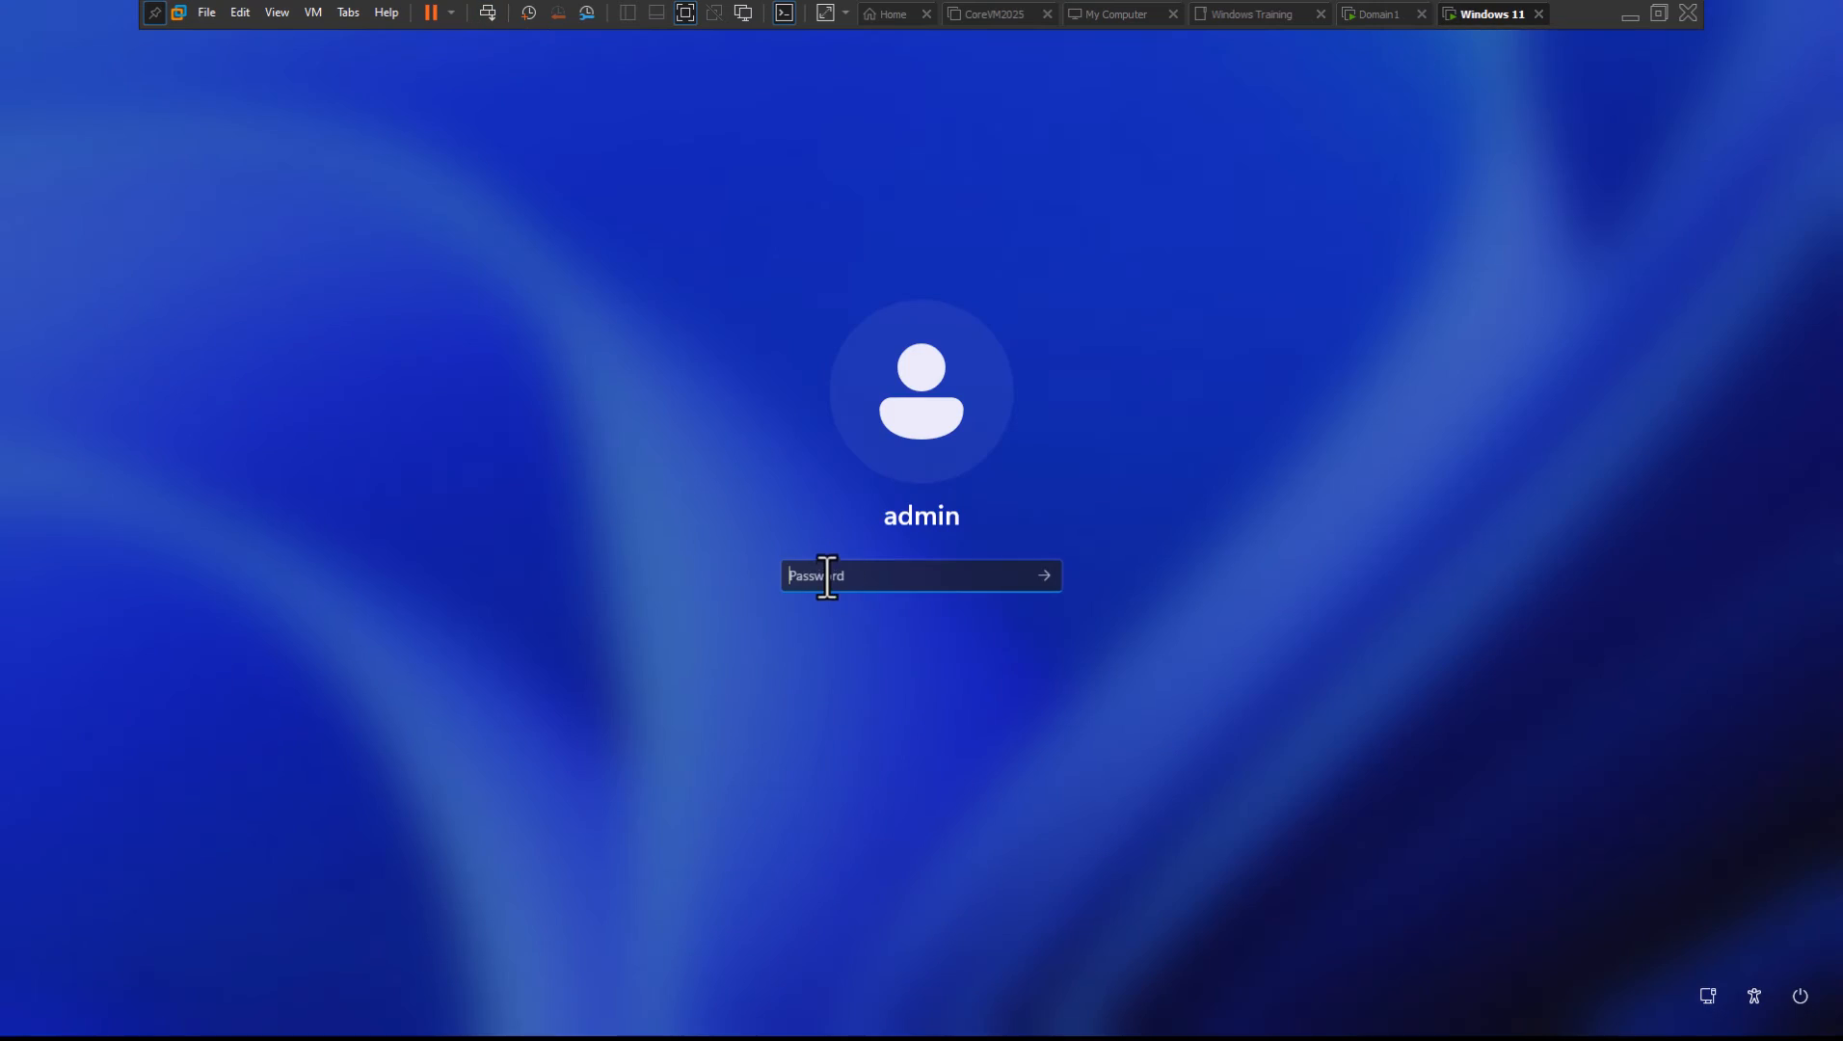
{"action": "type", "text": "Password1"}
{"action": "key", "text": "Return"}
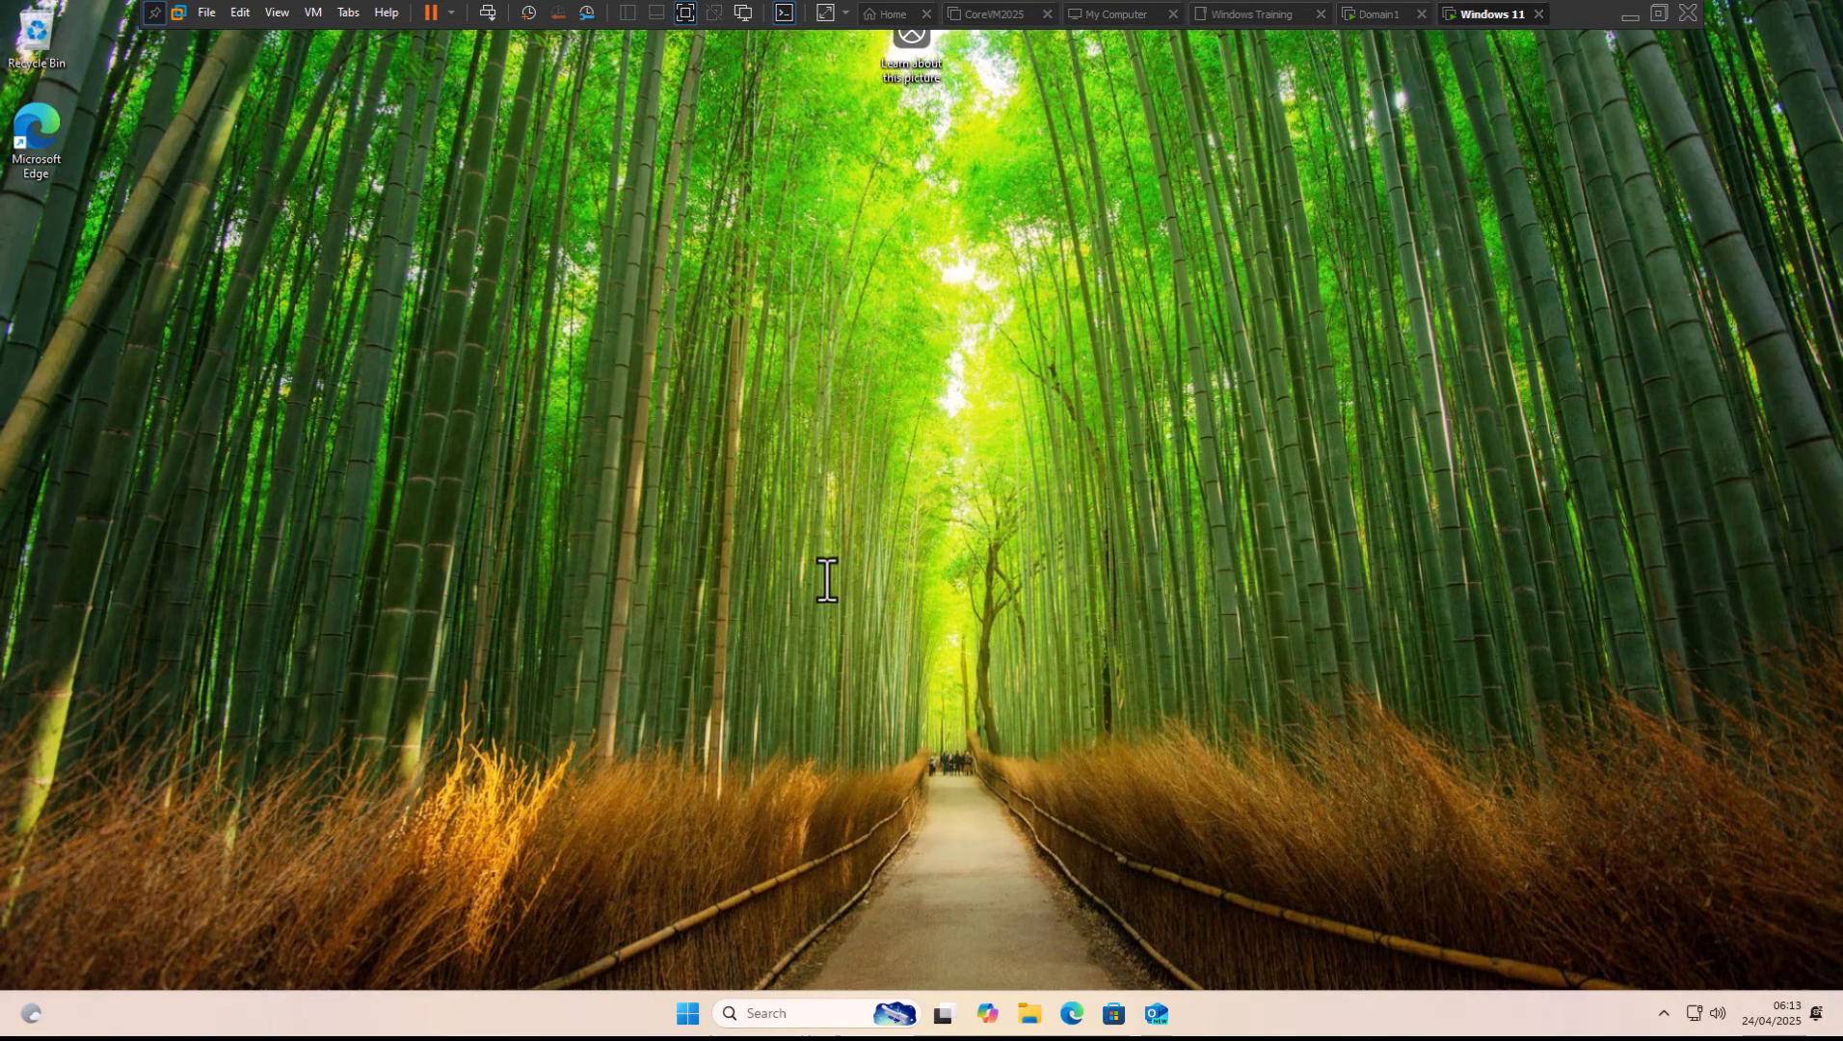